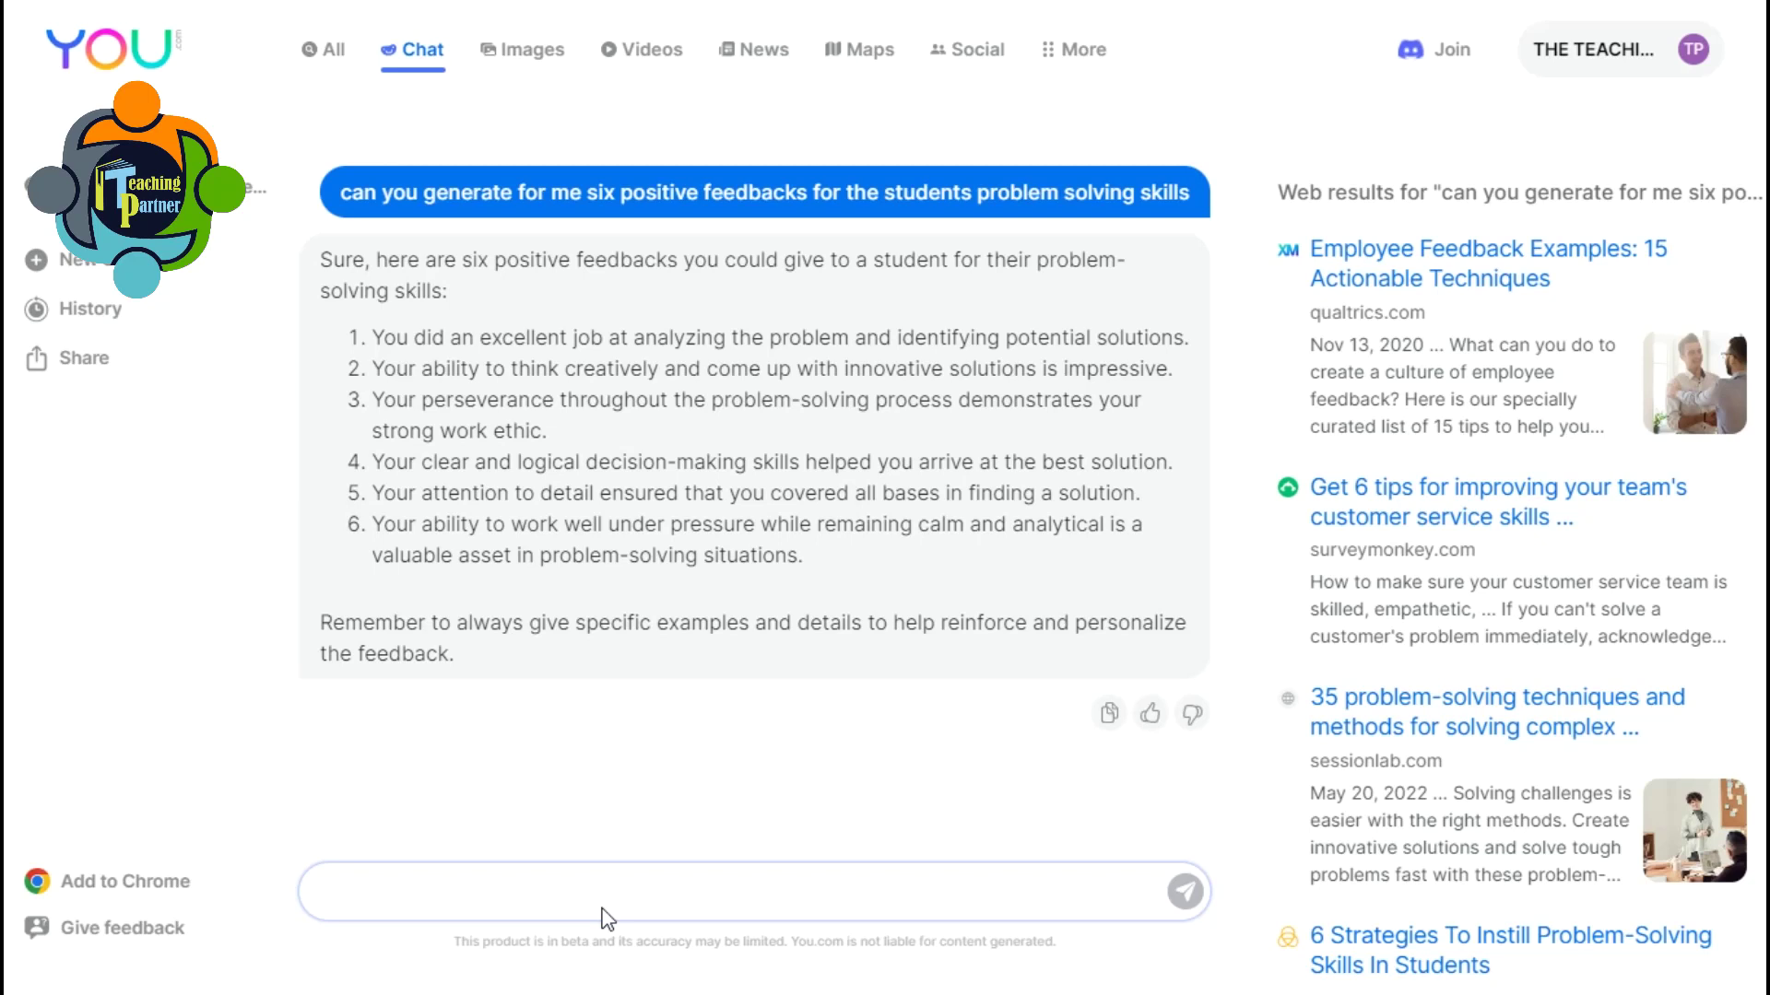
Ask for a grade 8 photosynthesis lesson plan based on Bloom's taxonomy, including higher-order thinking questions.
text(dan you create for)
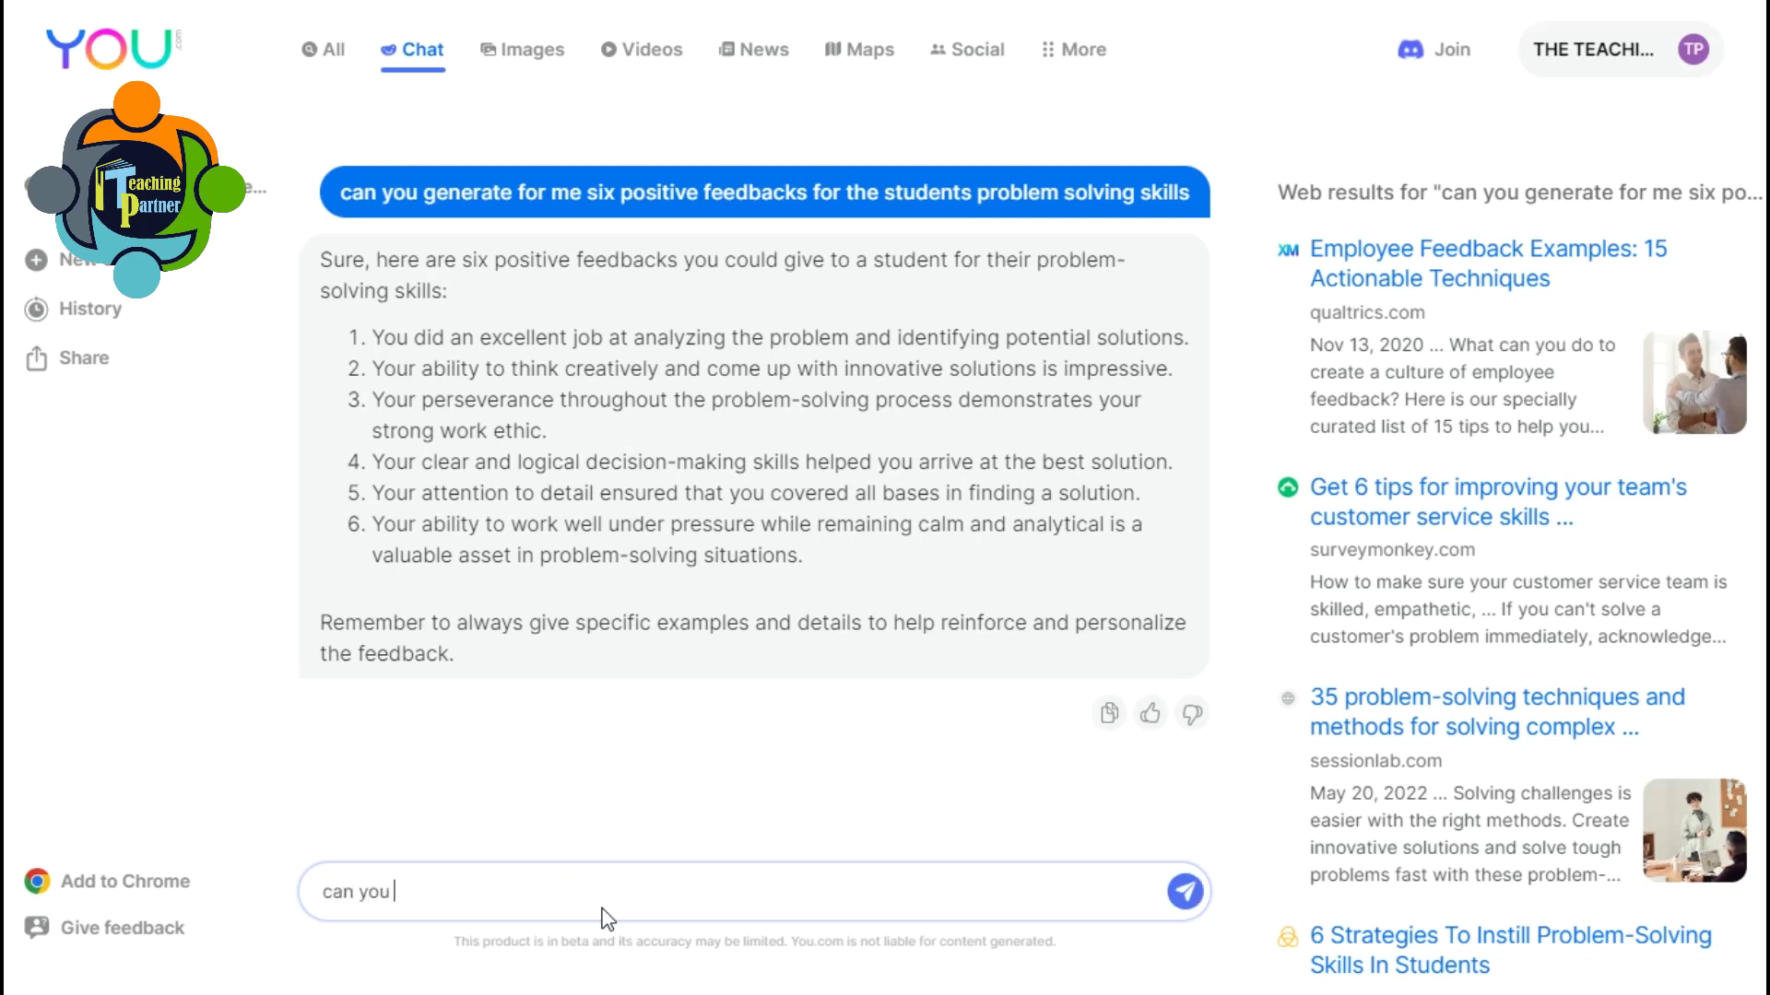
text( me a lesson plan for grade 8)
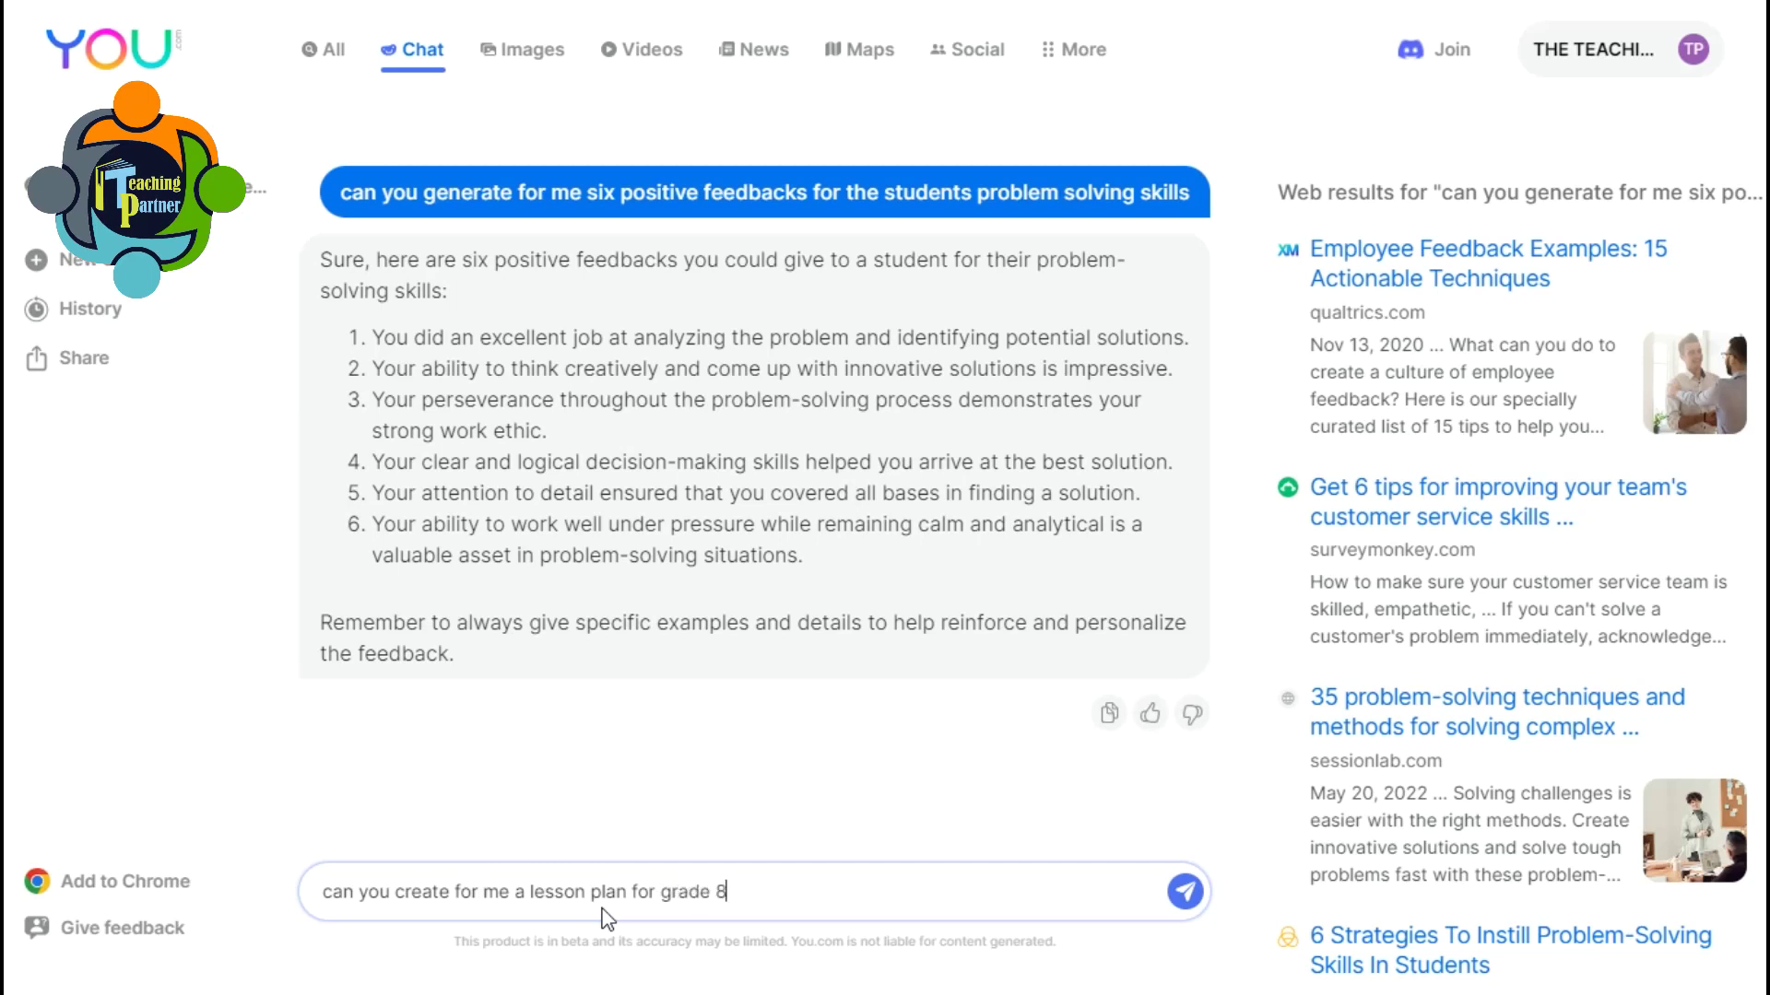
text( on the topic of photosynthesis in the)
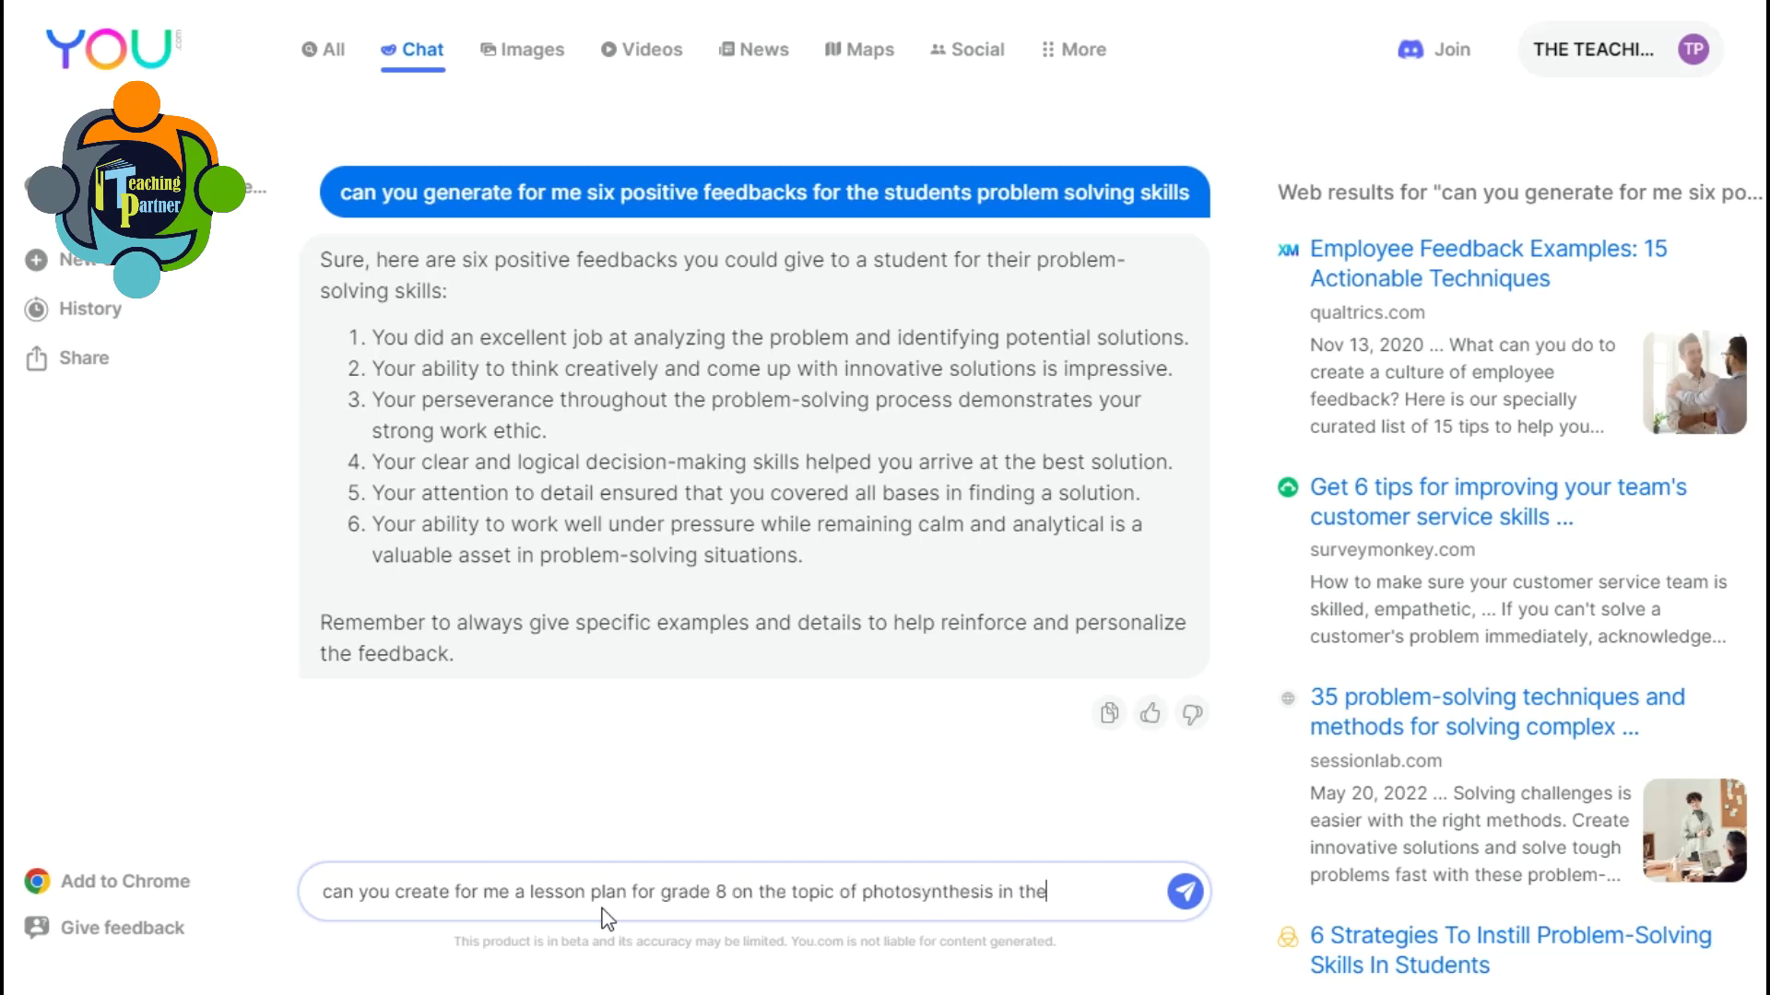
text( light of )
text(blooms taxonomy with interesti)
text(ng activities and hig)
text(her order thinkign)
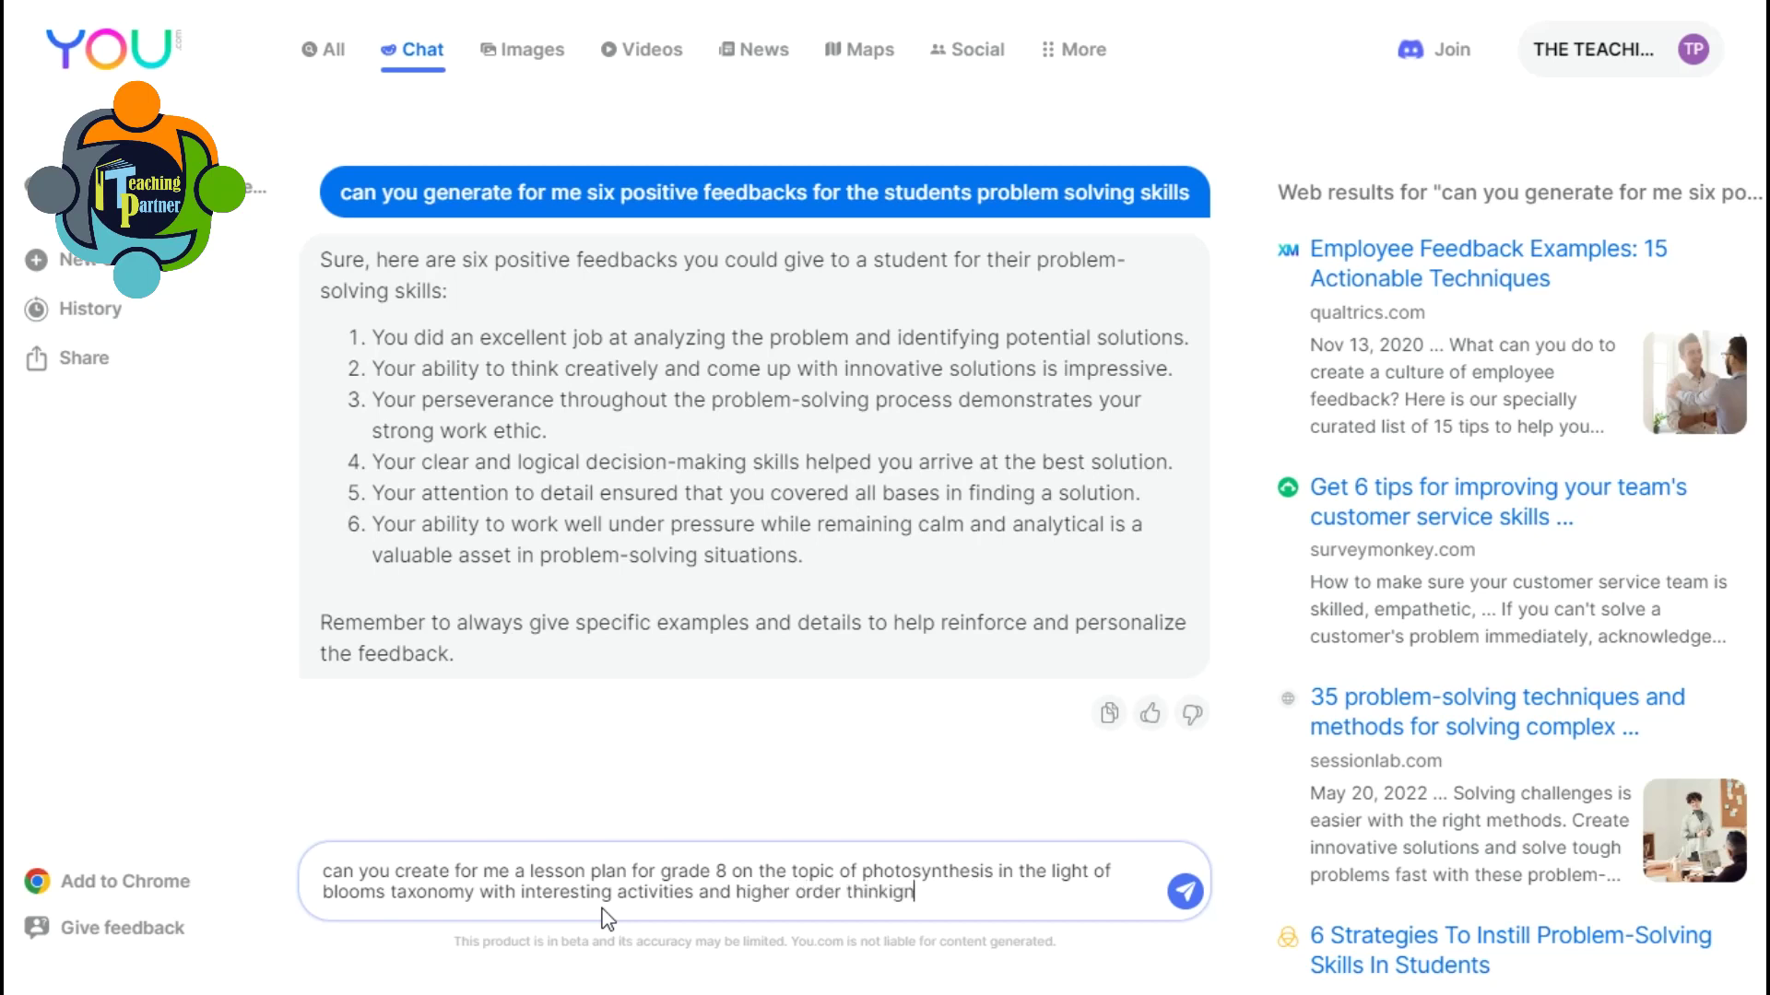
key(BackSpace)
key(BackSpace)
text(ng questions)
click(1179, 909)
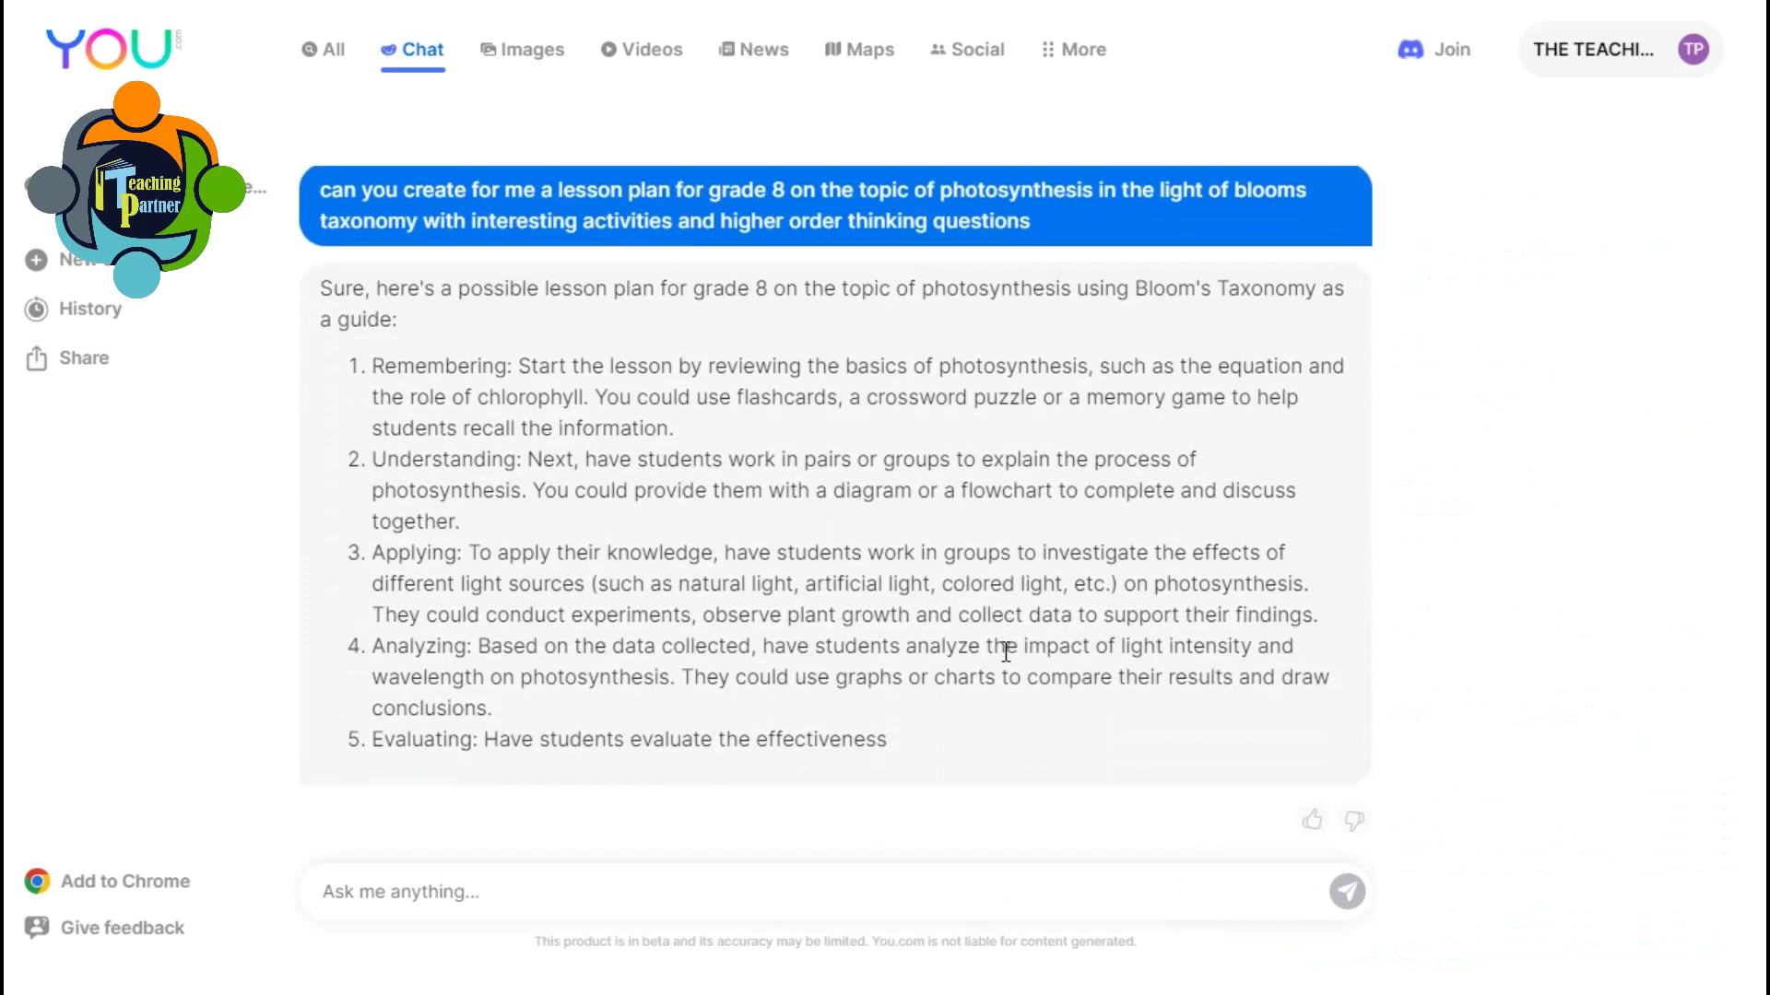
Scroll through the generated Bloom's taxonomy photosynthesis lesson plan to review it.
scroll(458, 477, down, 7)
scroll(444, 416, down, 1)
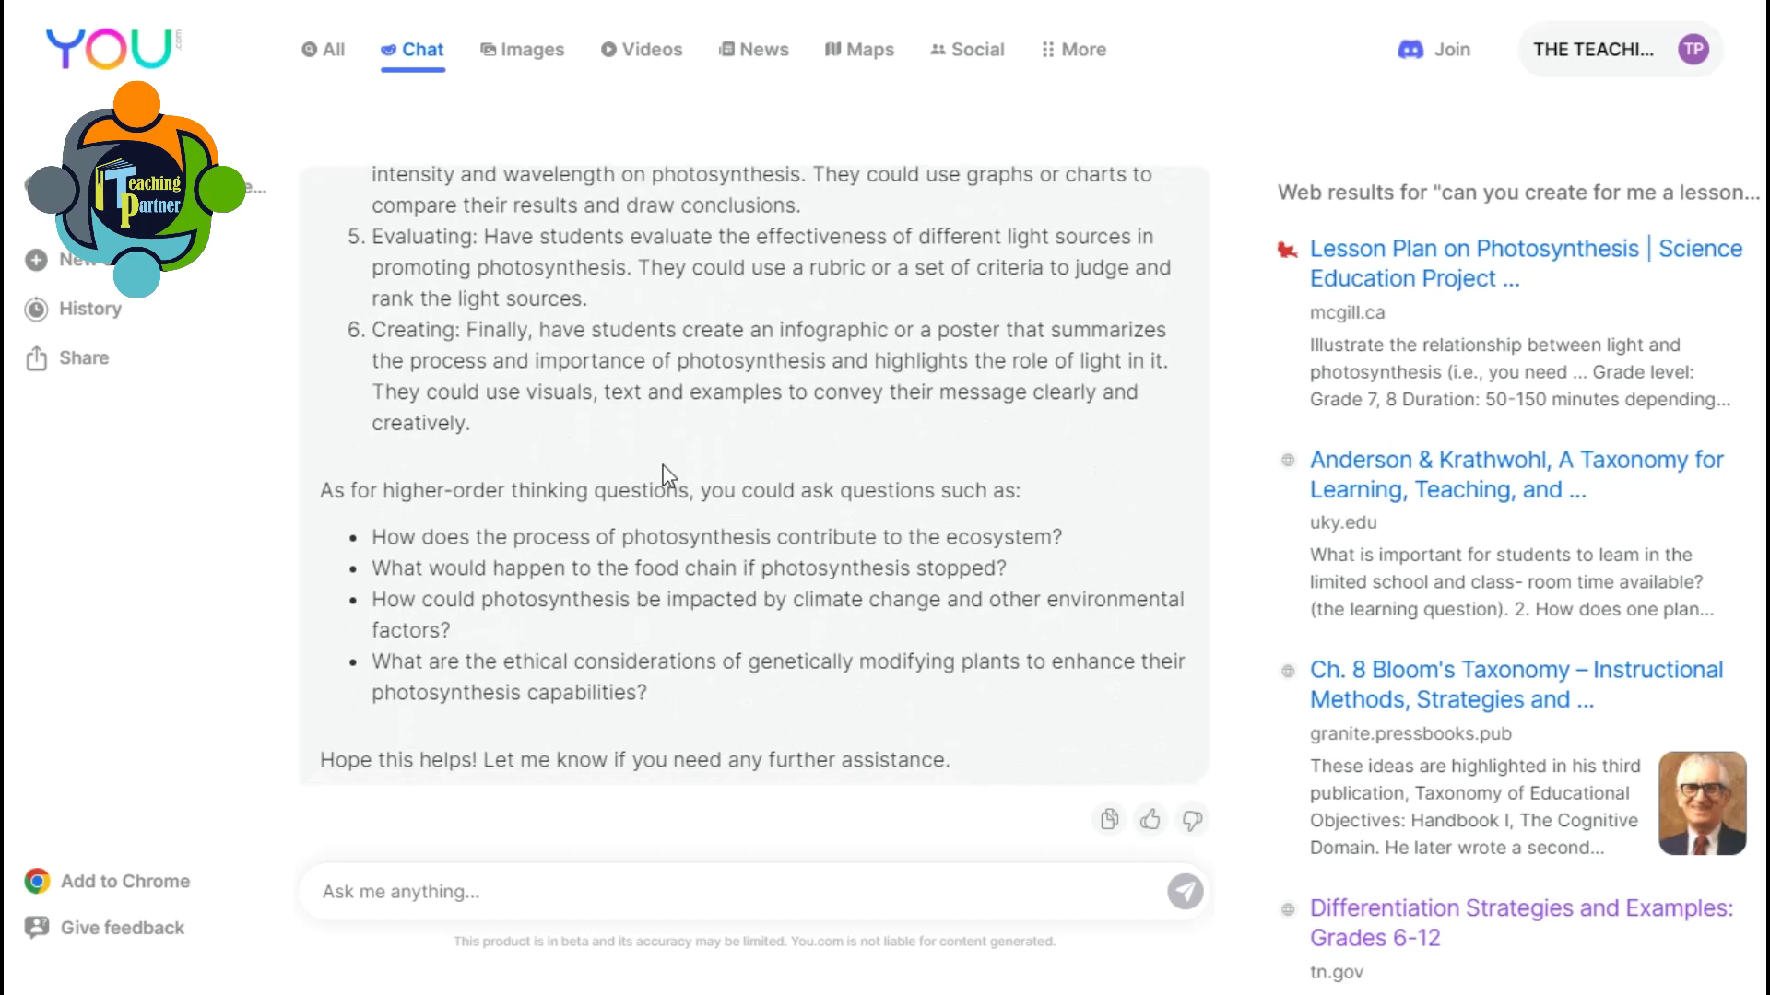
scroll(664, 493, up, 4)
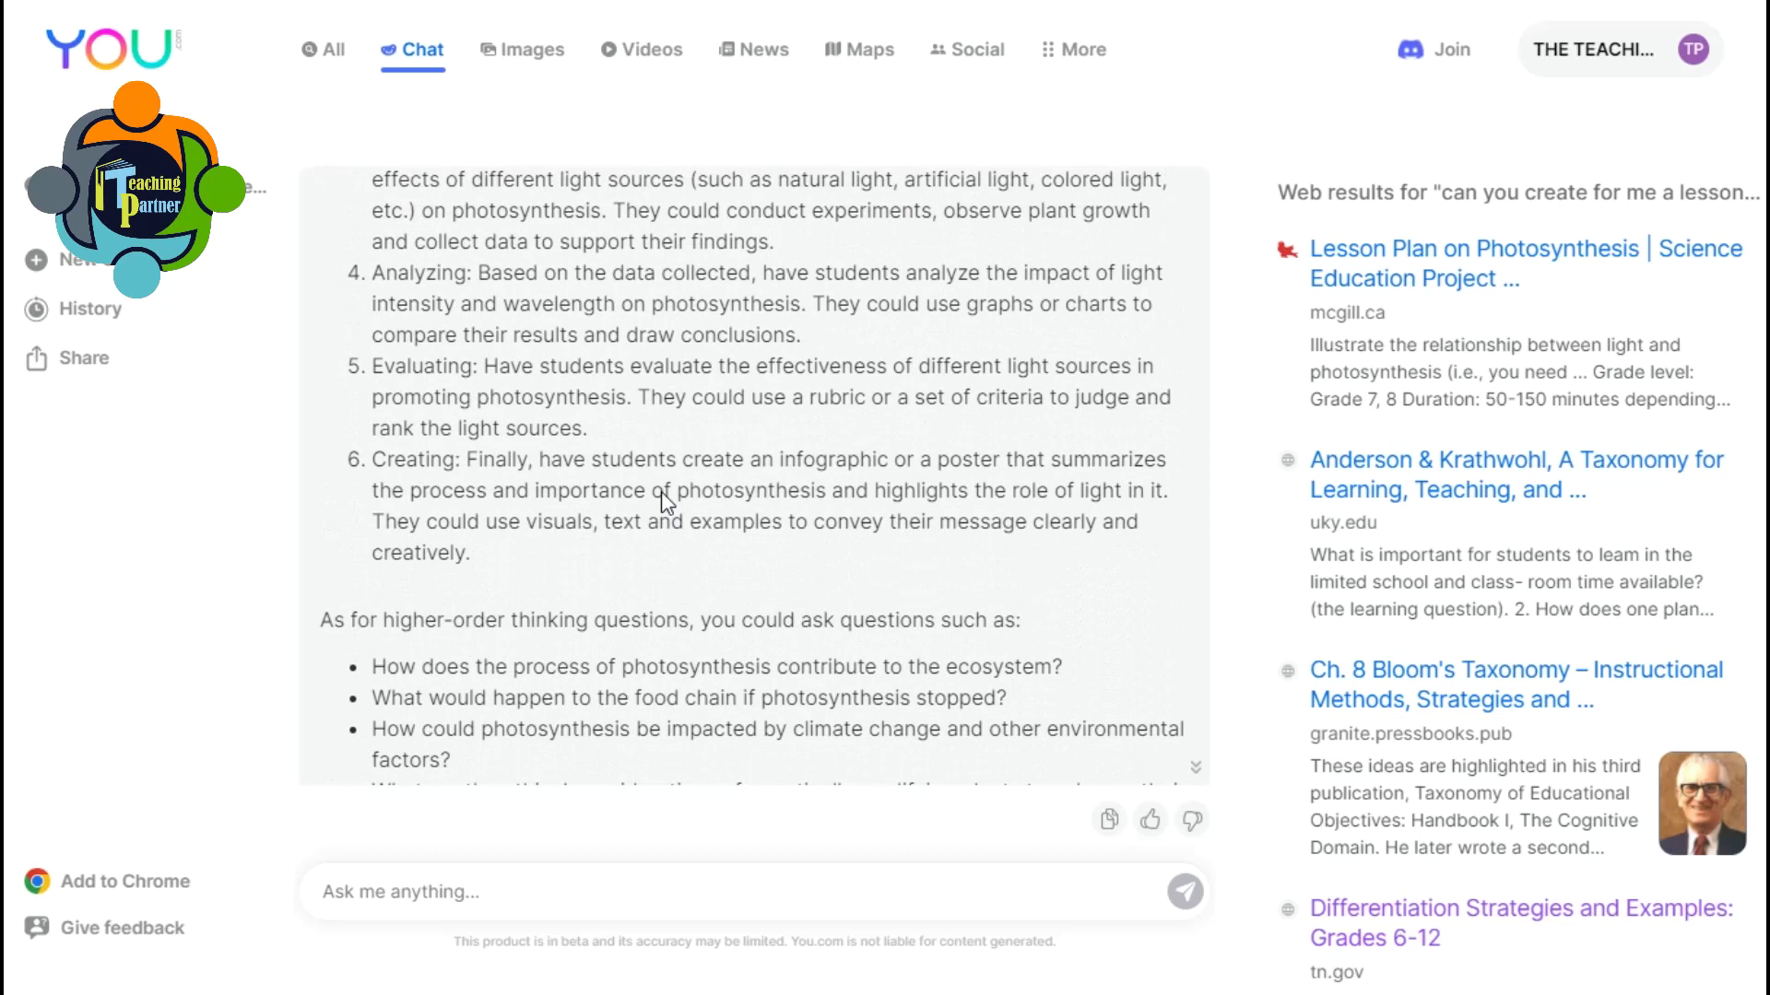
scroll(661, 498, down, 4)
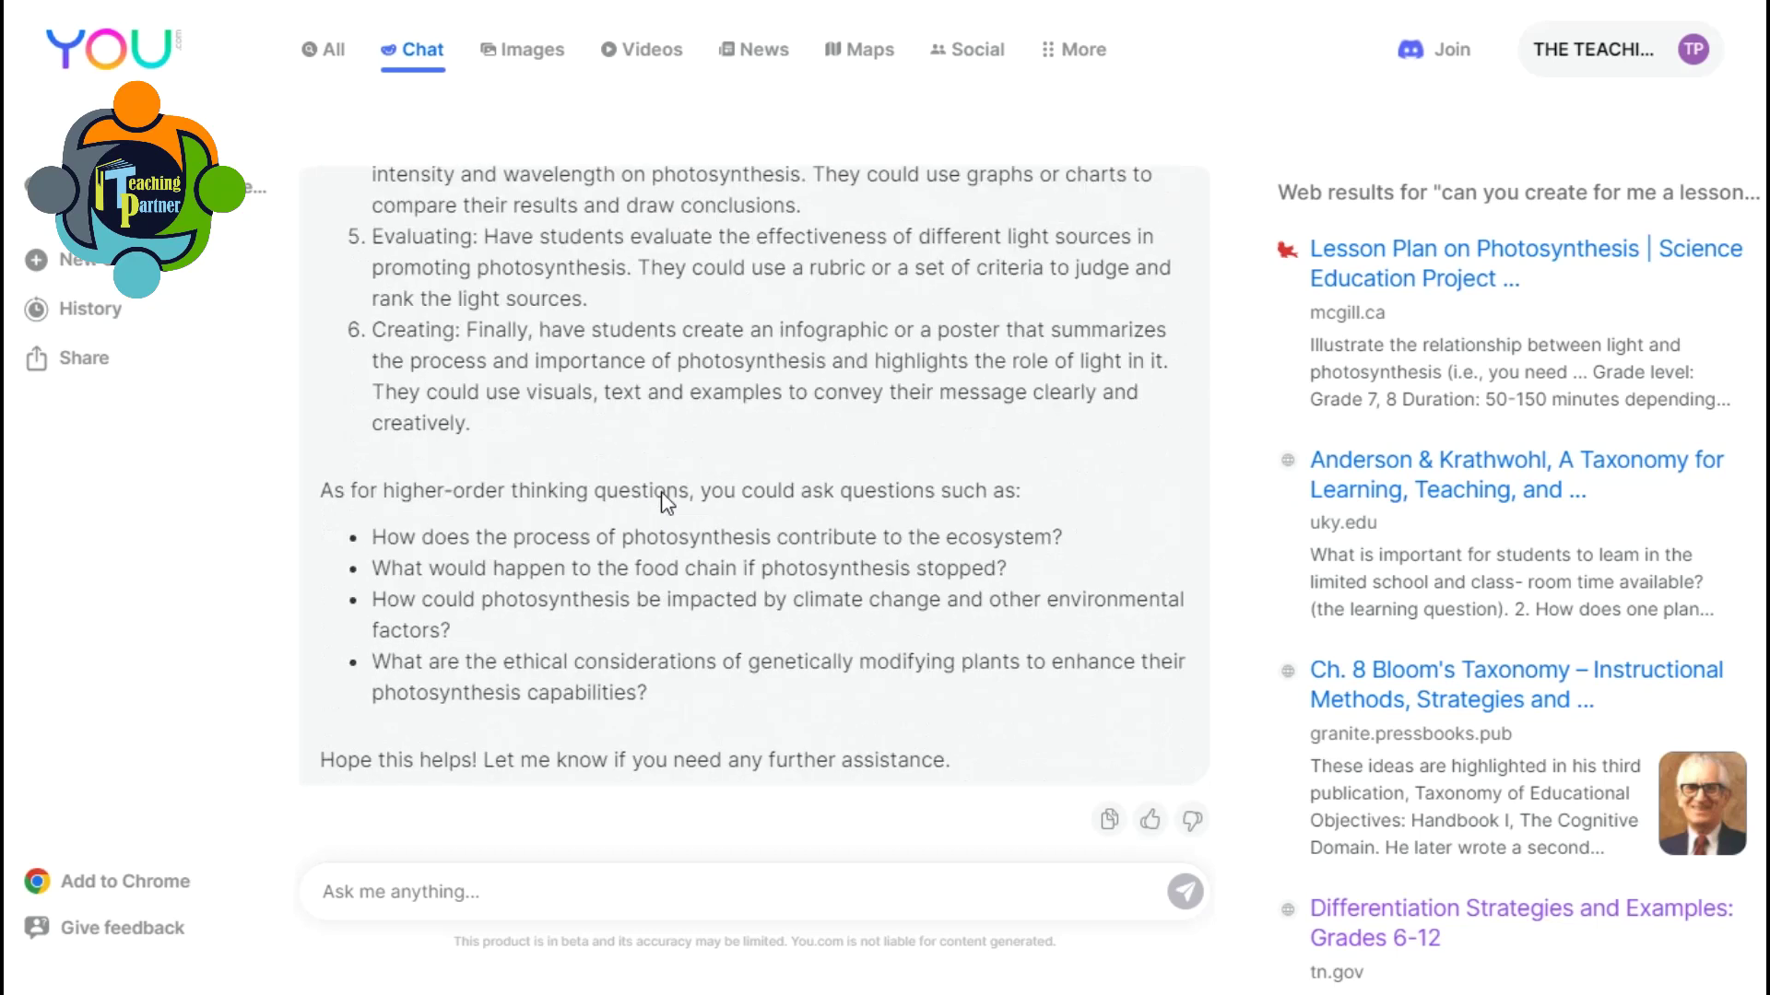
scroll(661, 490, up, 7)
scroll(661, 491, up, 2)
scroll(660, 491, down, 4)
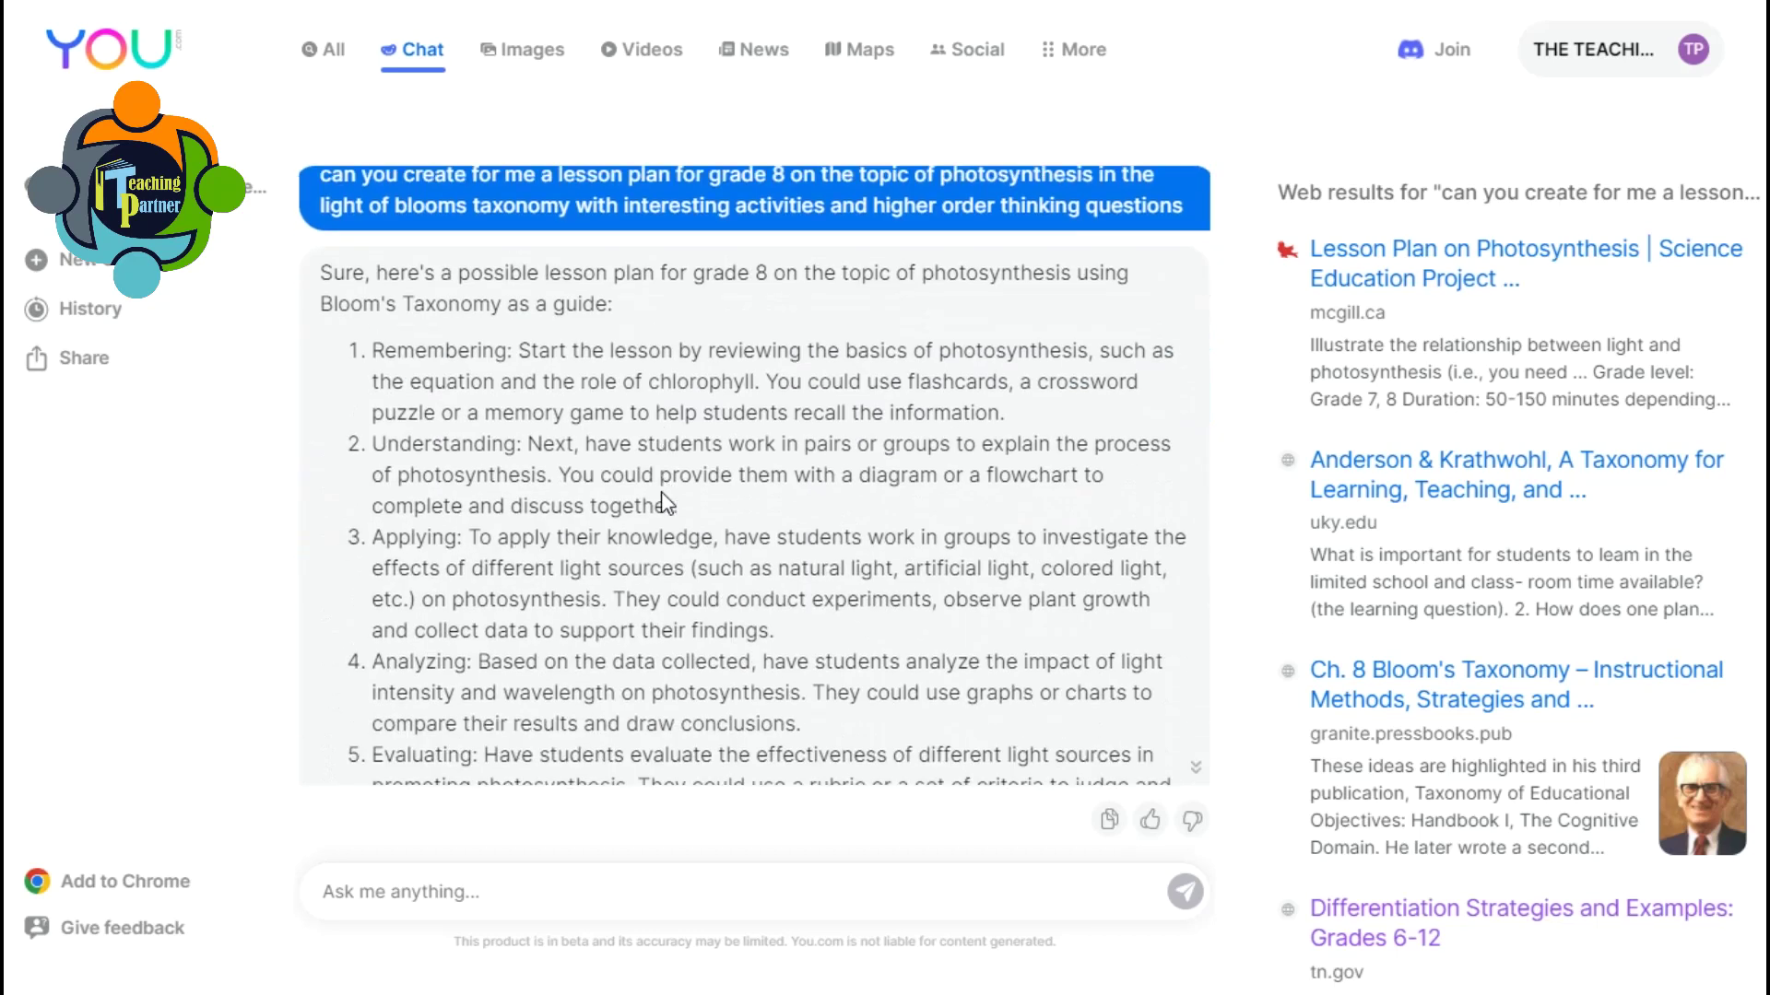
scroll(661, 490, up, 1)
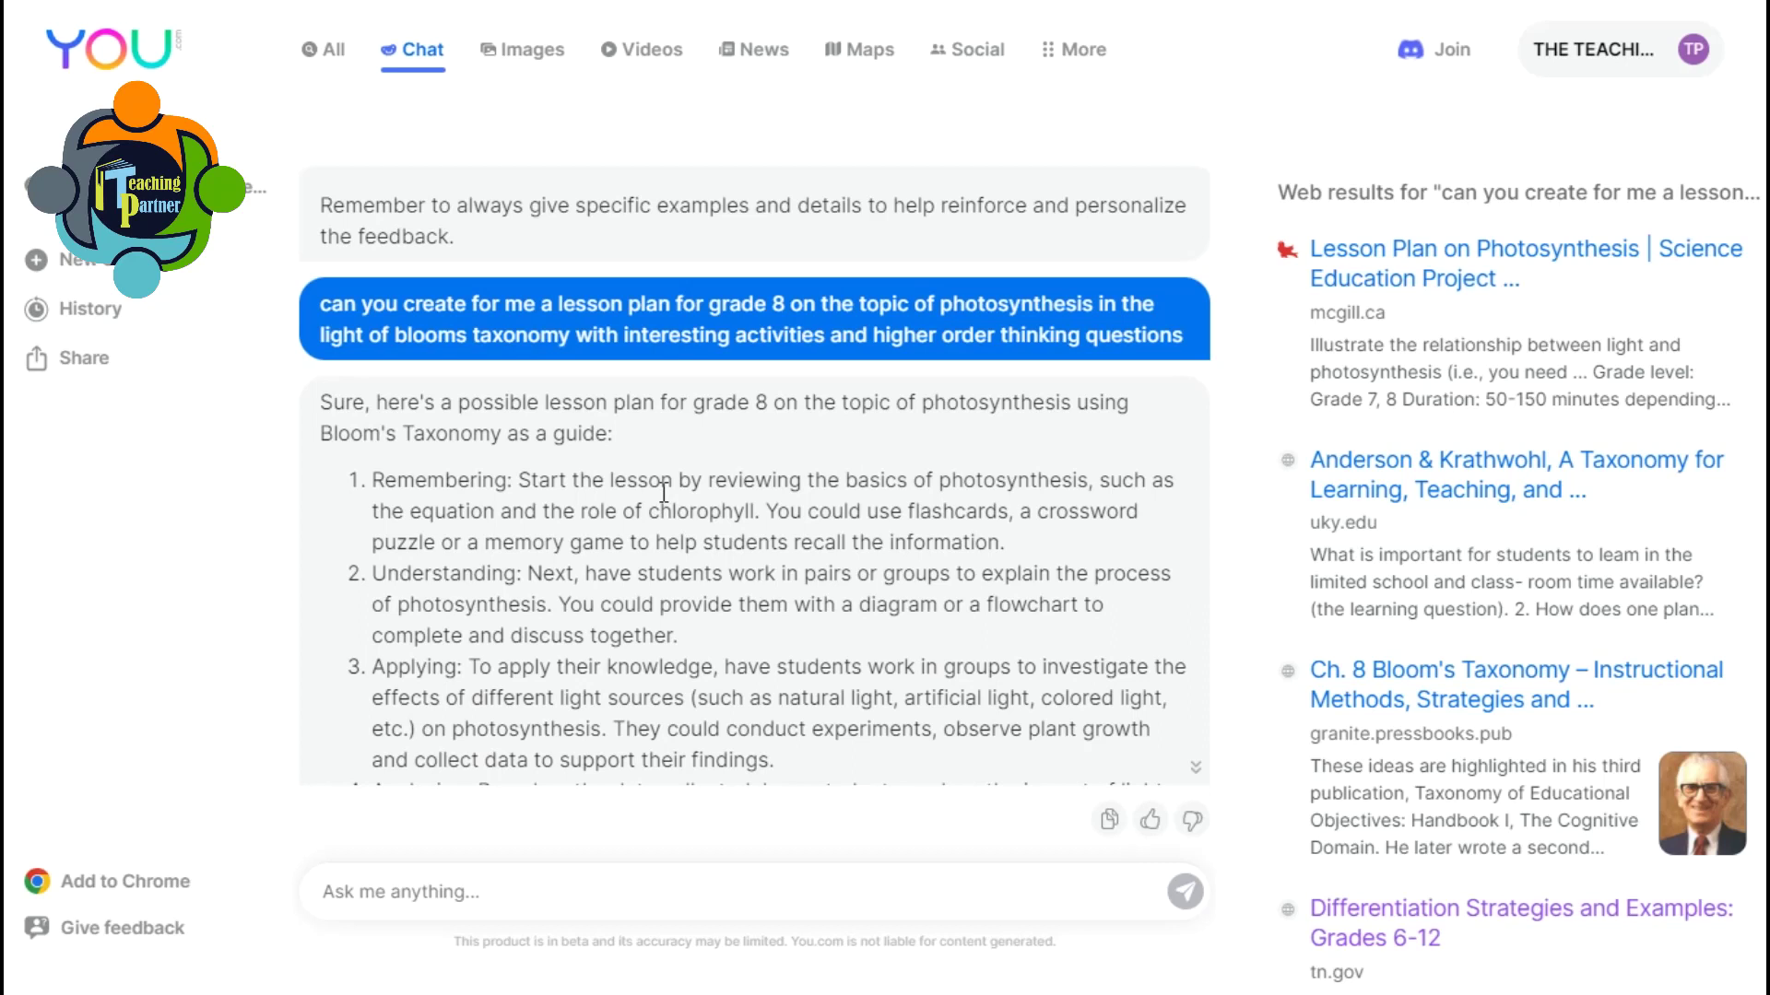
scroll(645, 535, down, 7)
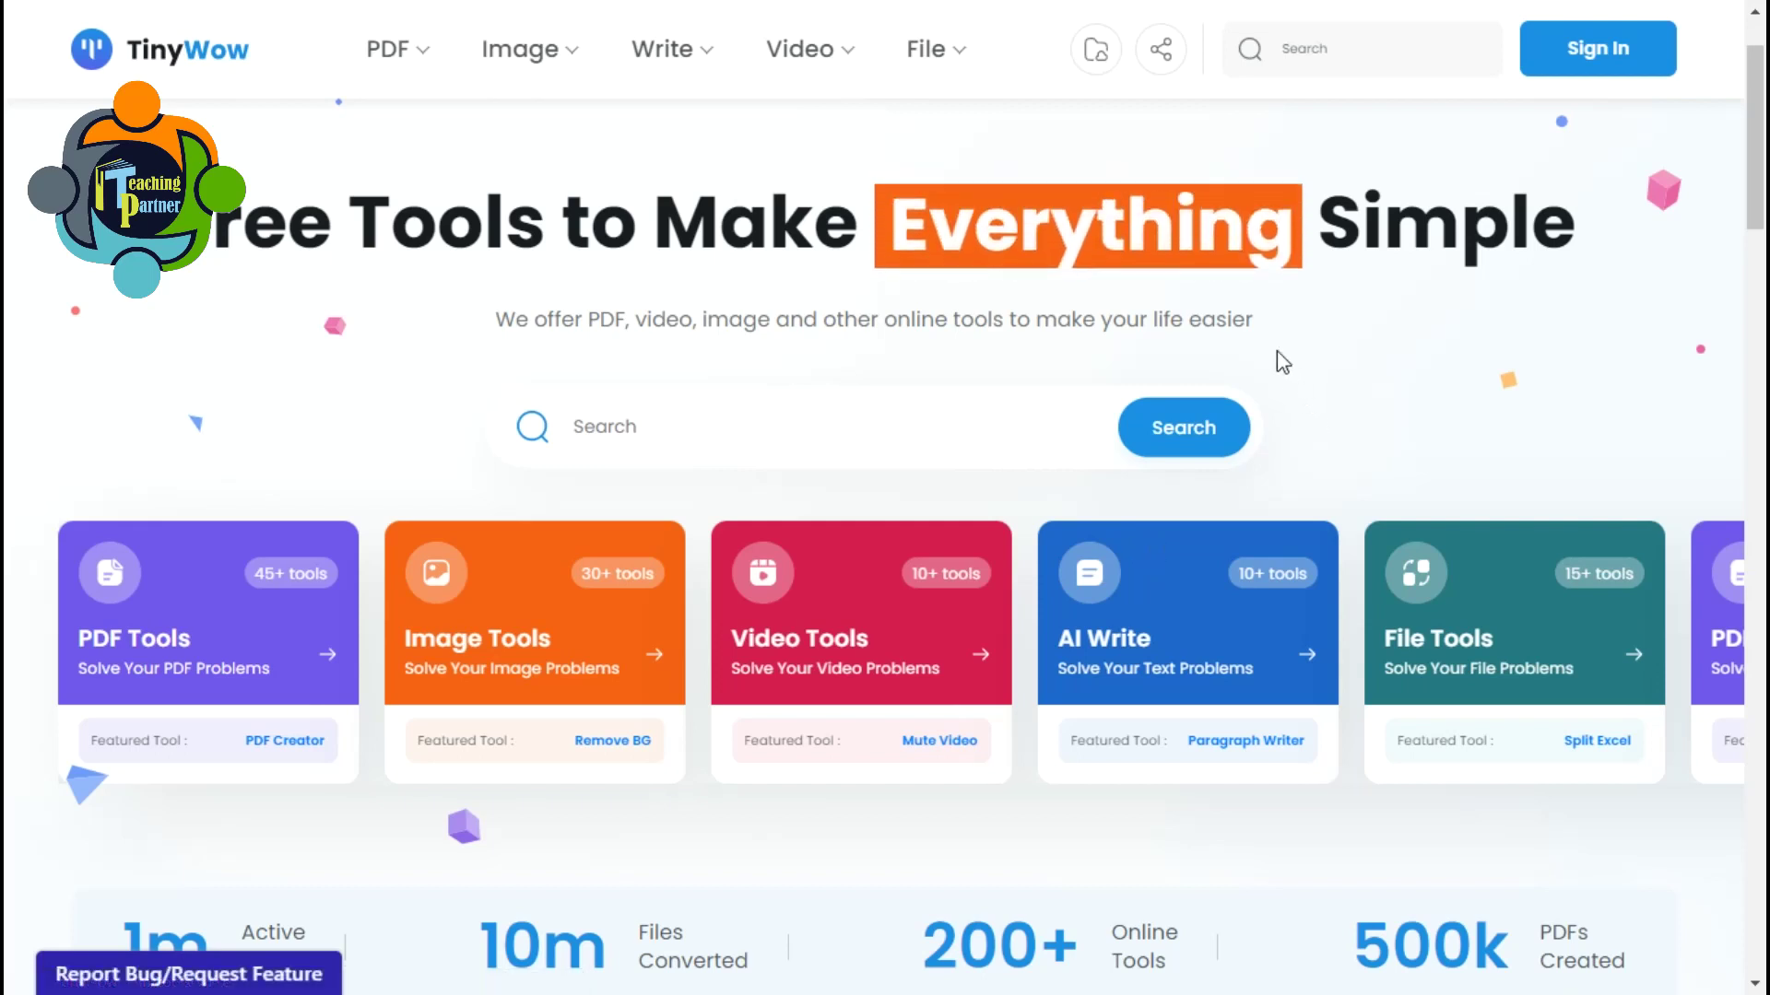
Open TinyWow's Essay Writer and enter the essay topic 'What is peer teaching'.
mouse_move(696, 63)
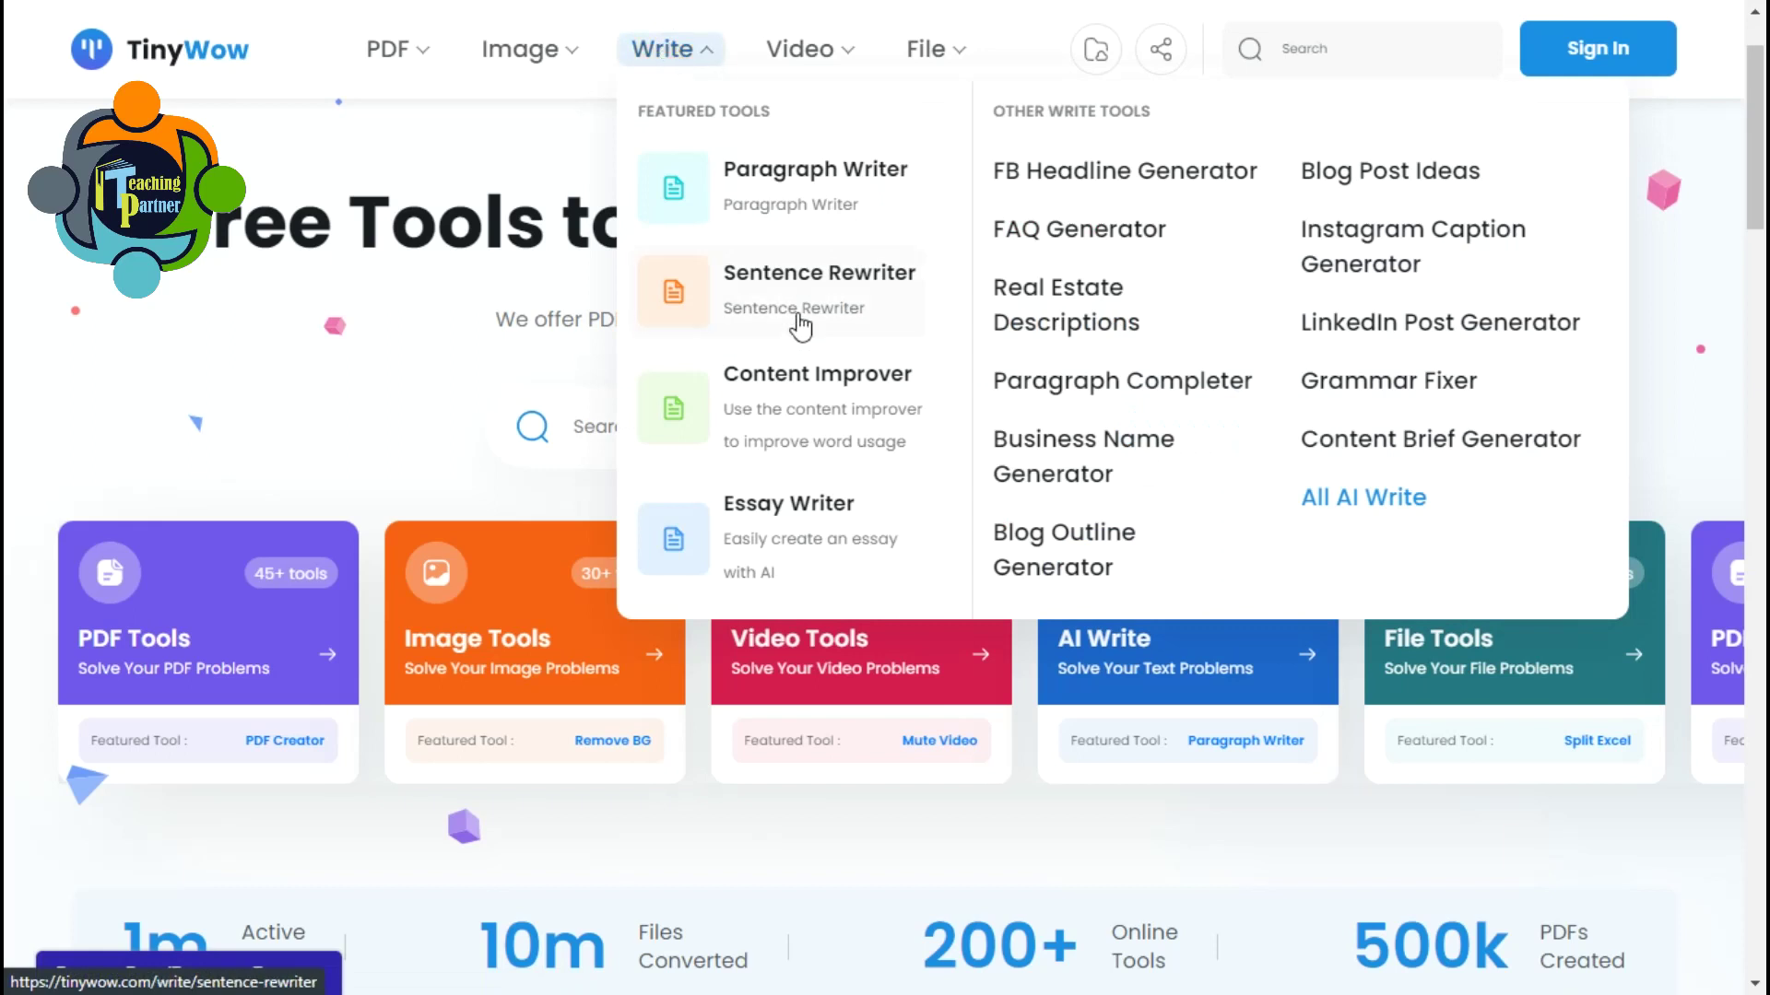
click(800, 516)
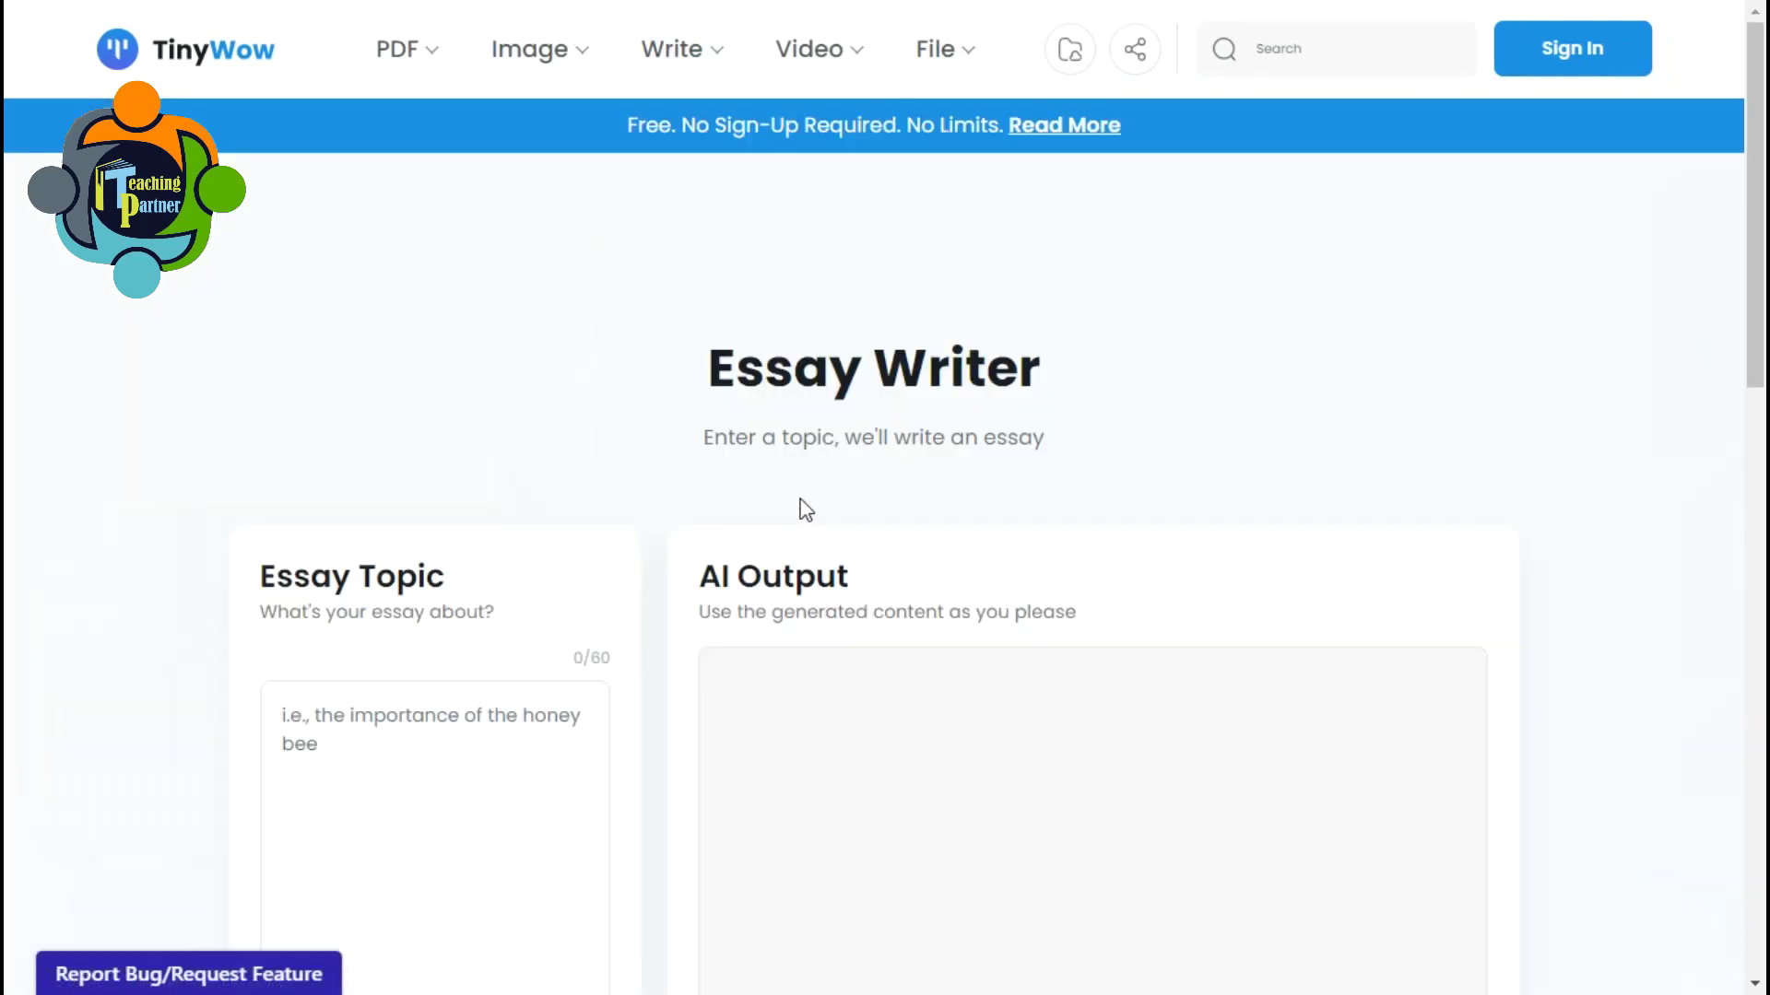
scroll(810, 495, down, 3)
scroll(676, 503, up, 2)
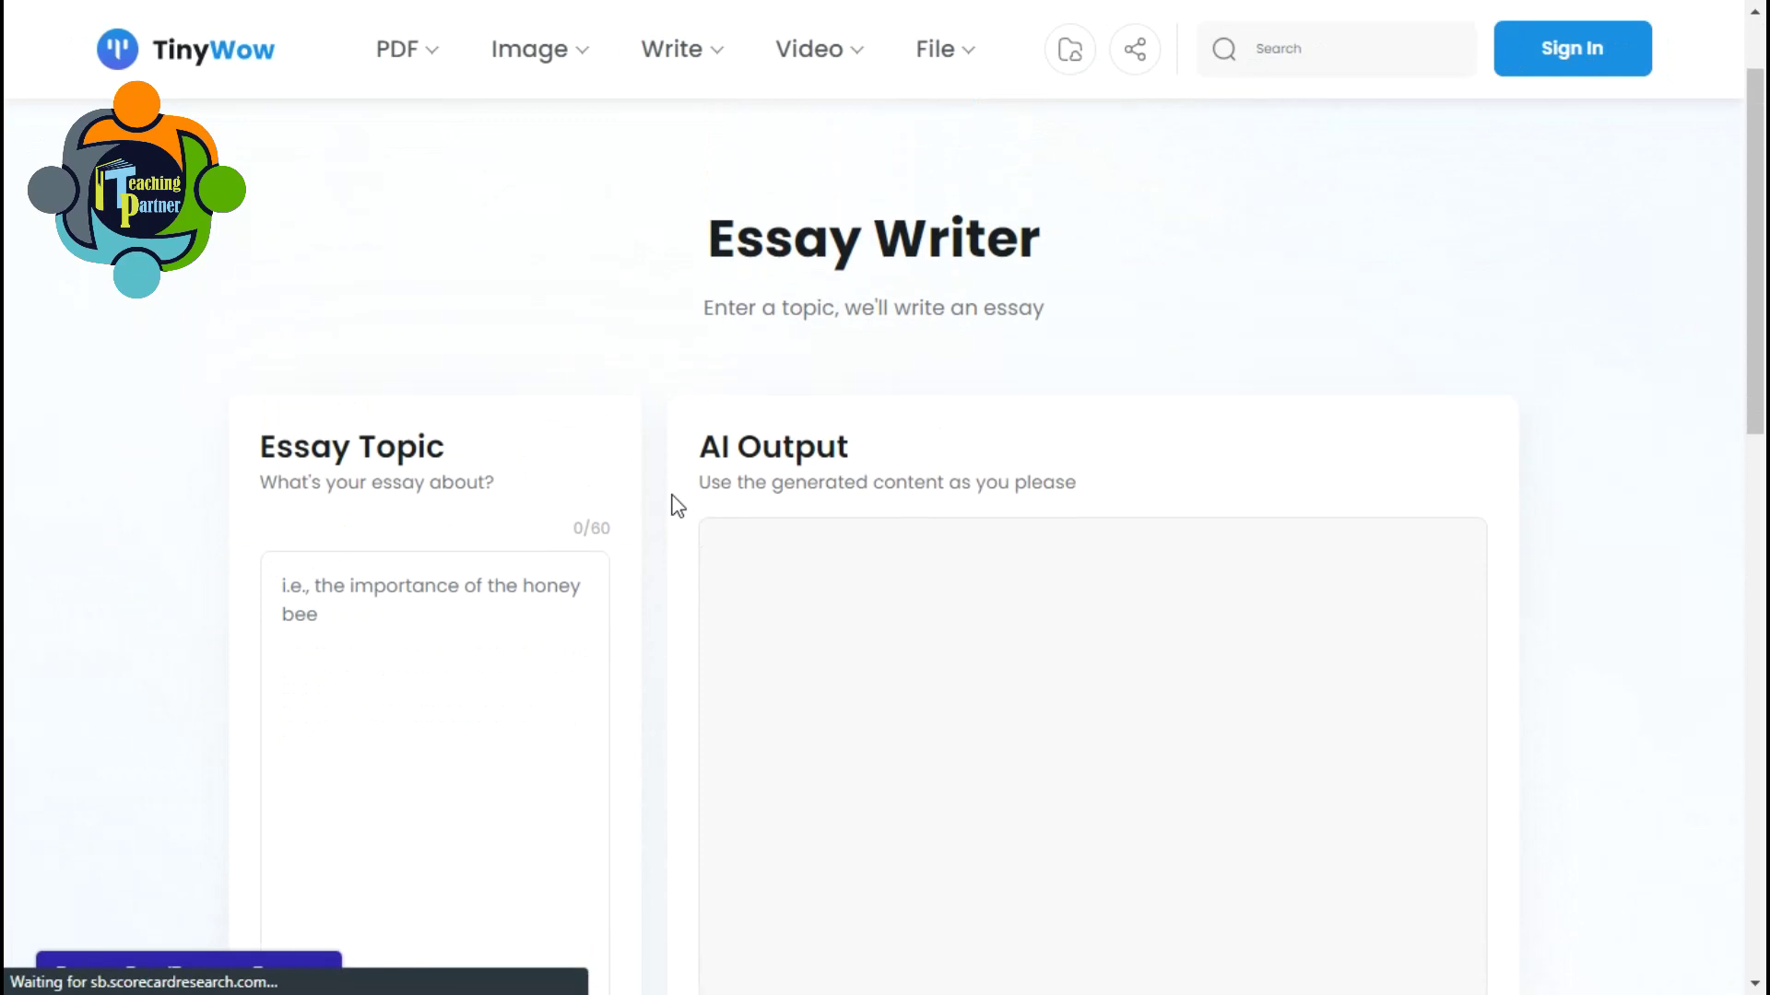
click(345, 634)
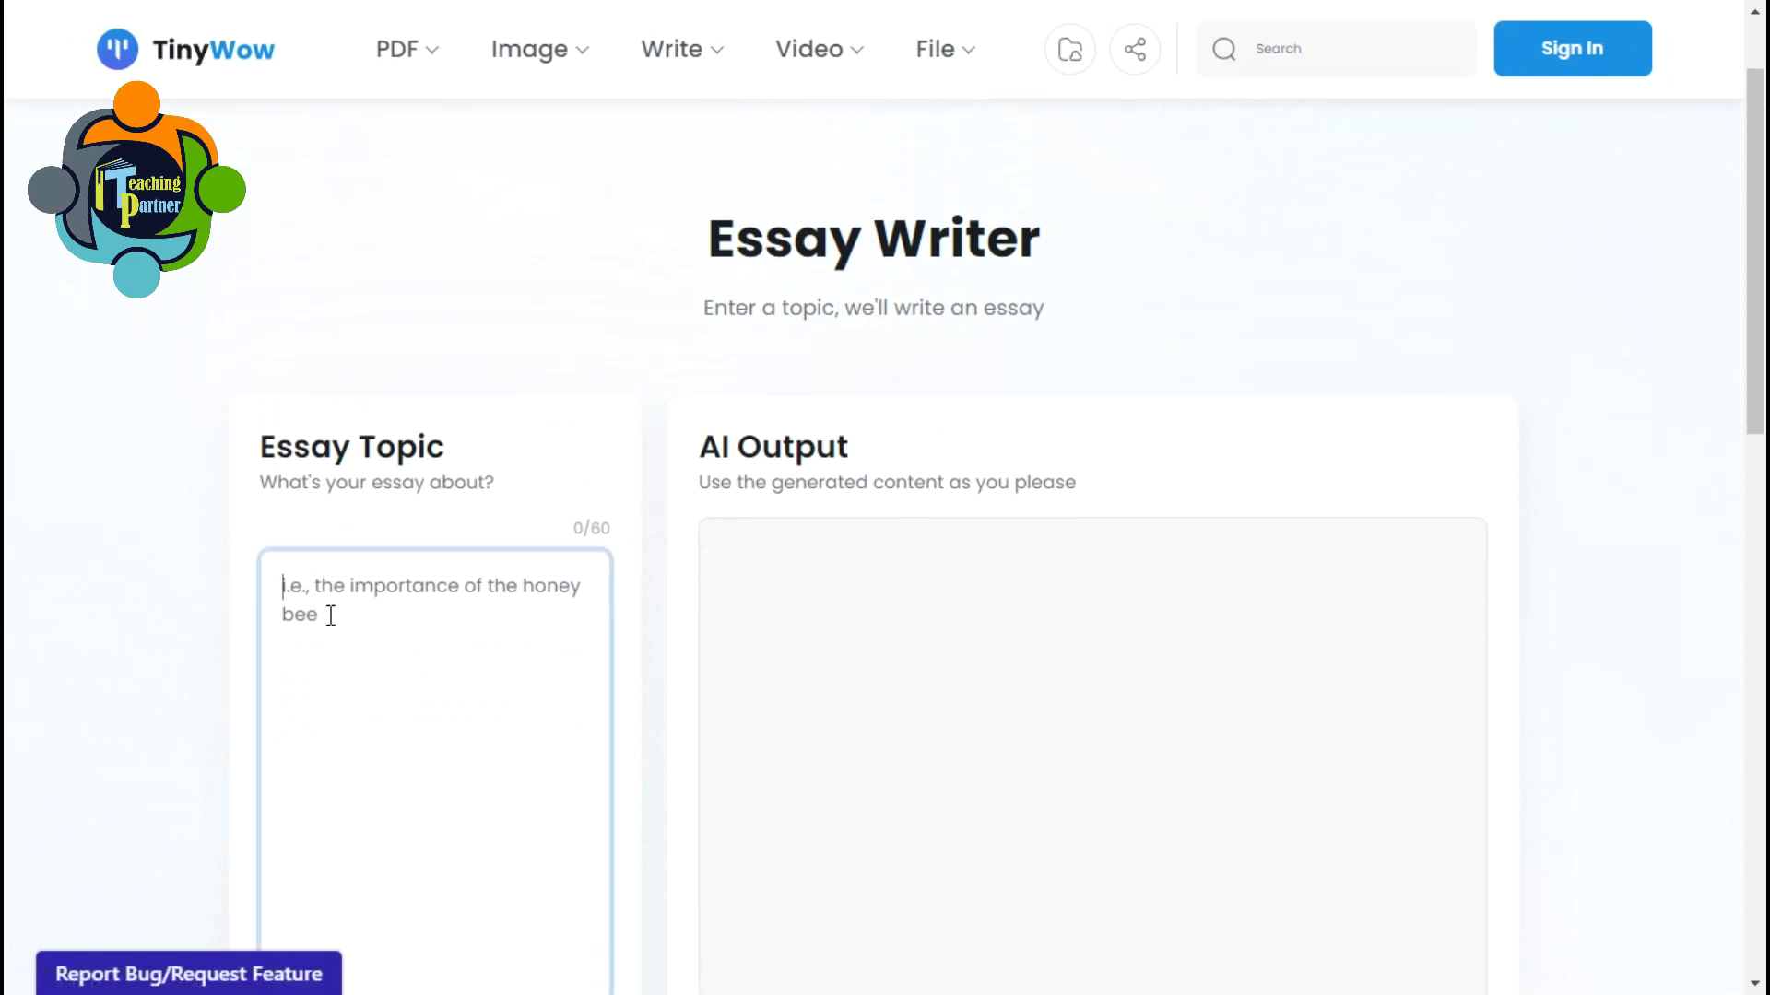
text(W)
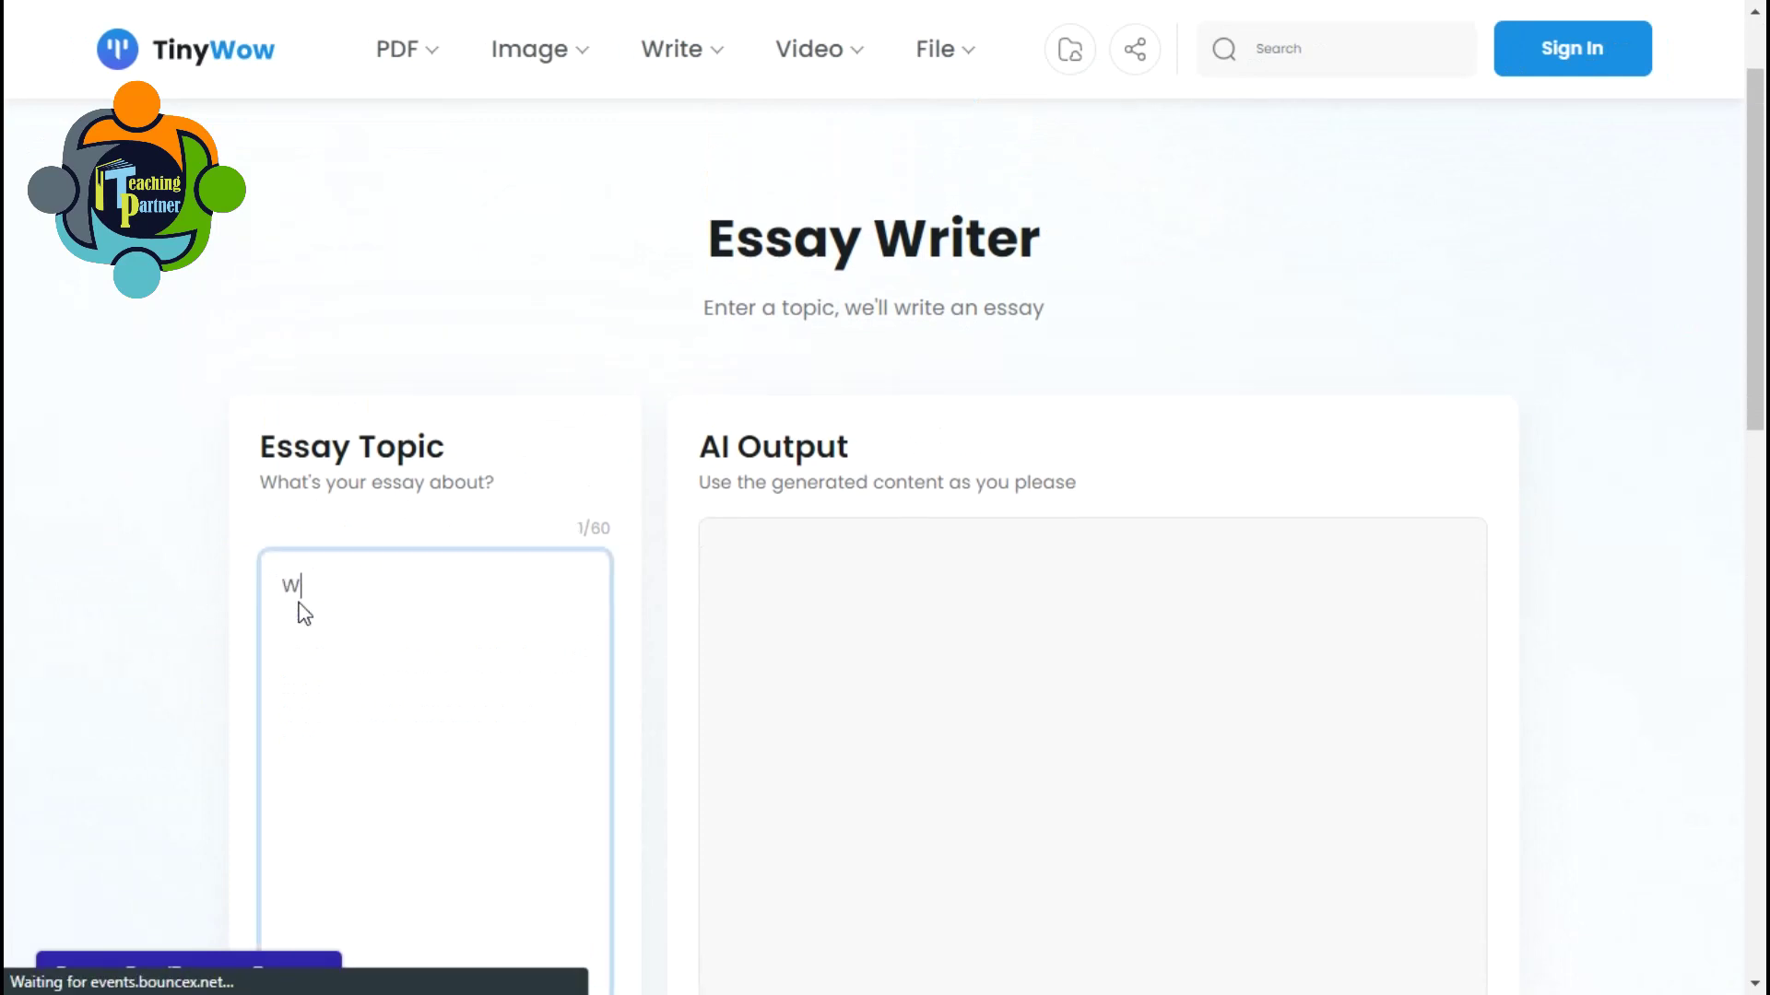
text(hat is peer teaching)
scroll(413, 629, down, 1)
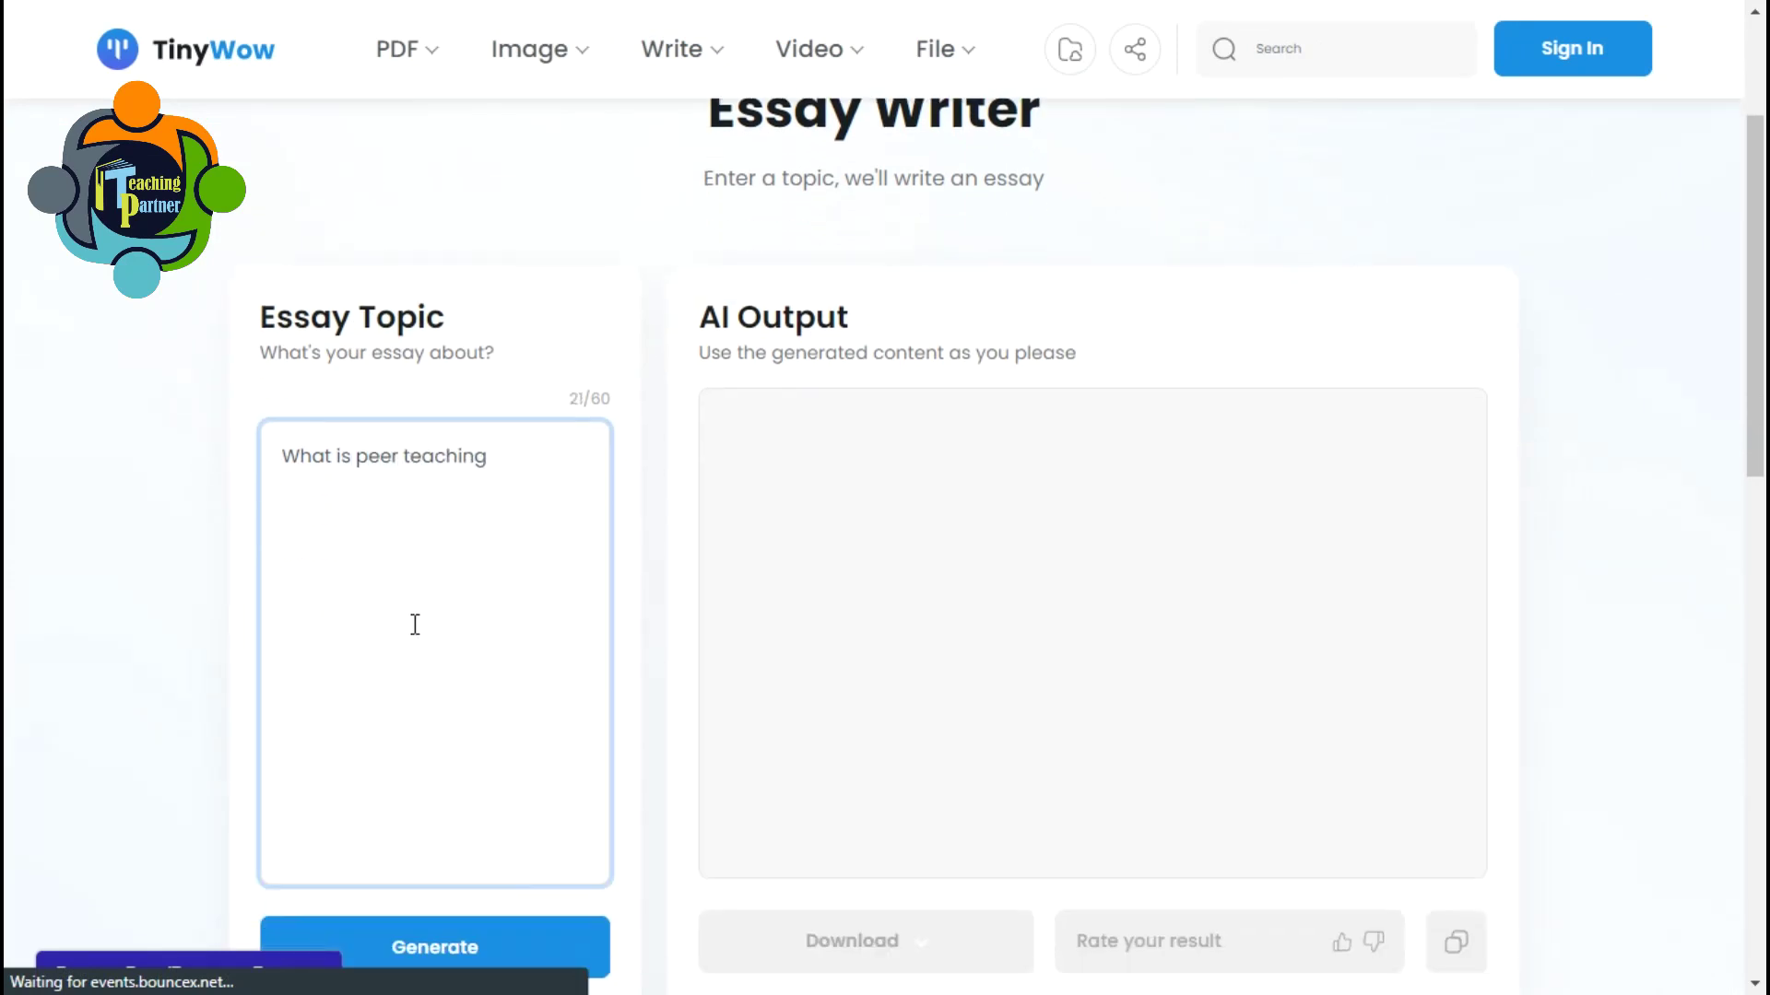
Complete the topic with a question mark and generate the essay on peer teaching.
text(?)
click(454, 945)
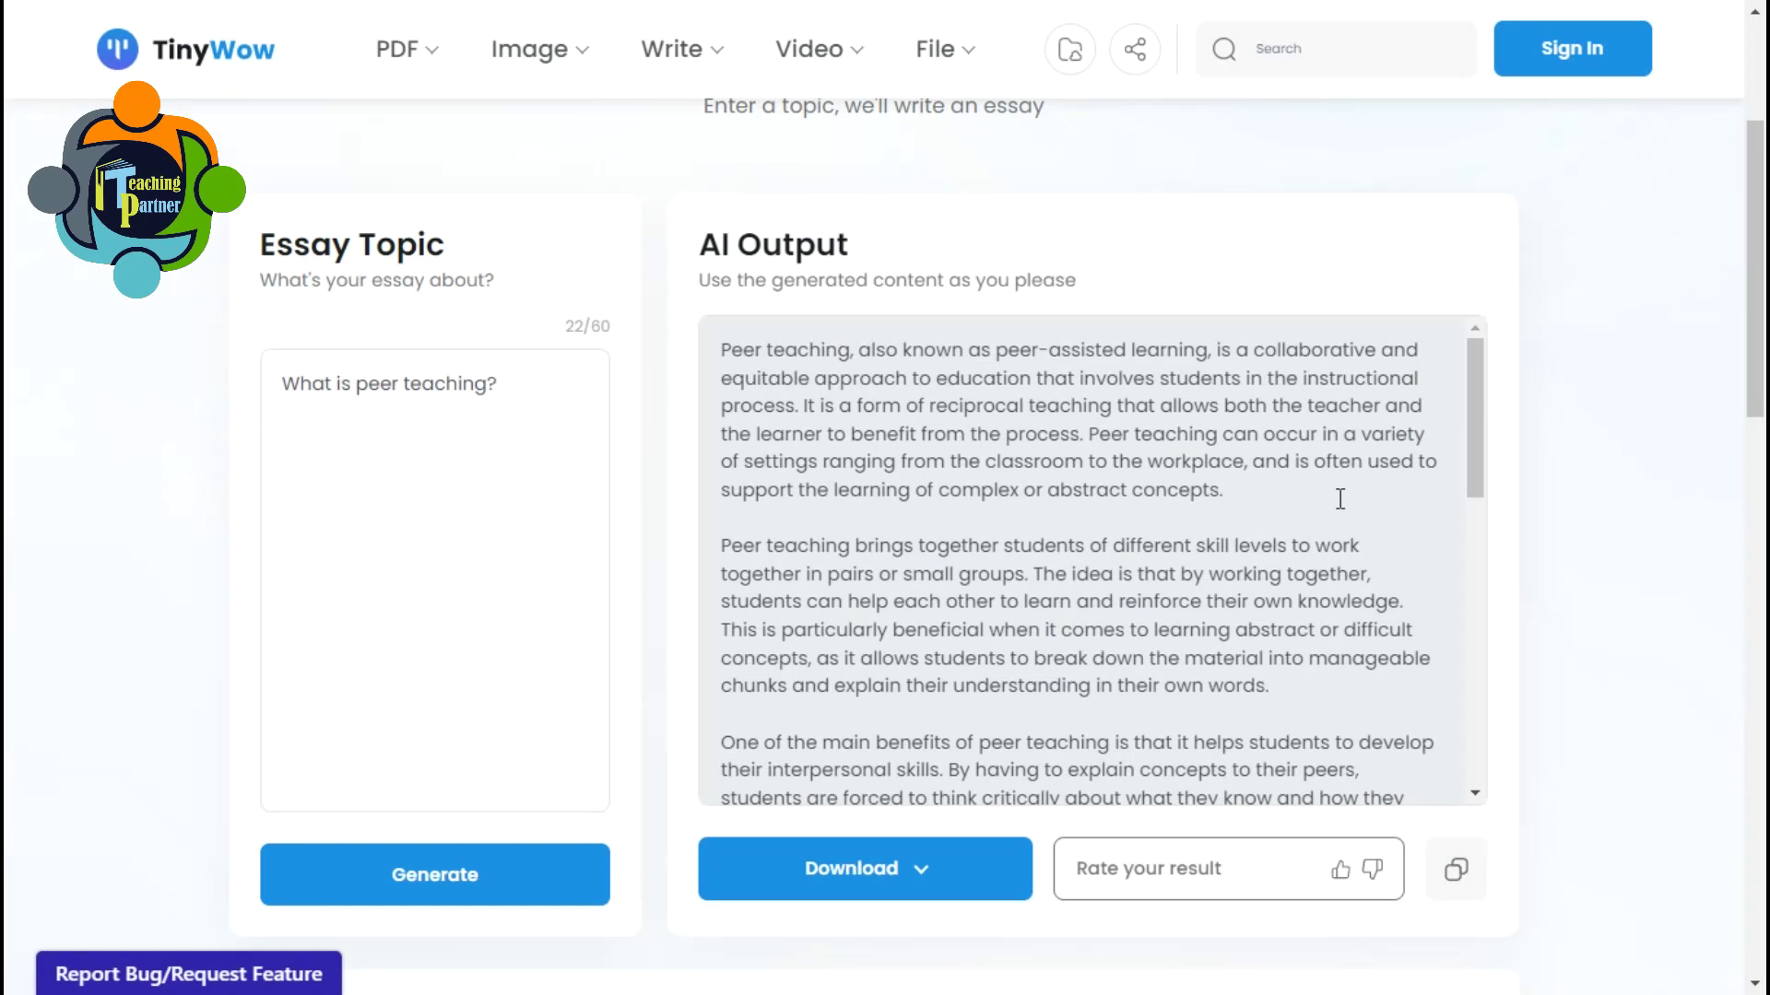
scroll(1335, 461, down, 2)
scroll(1331, 472, up, 2)
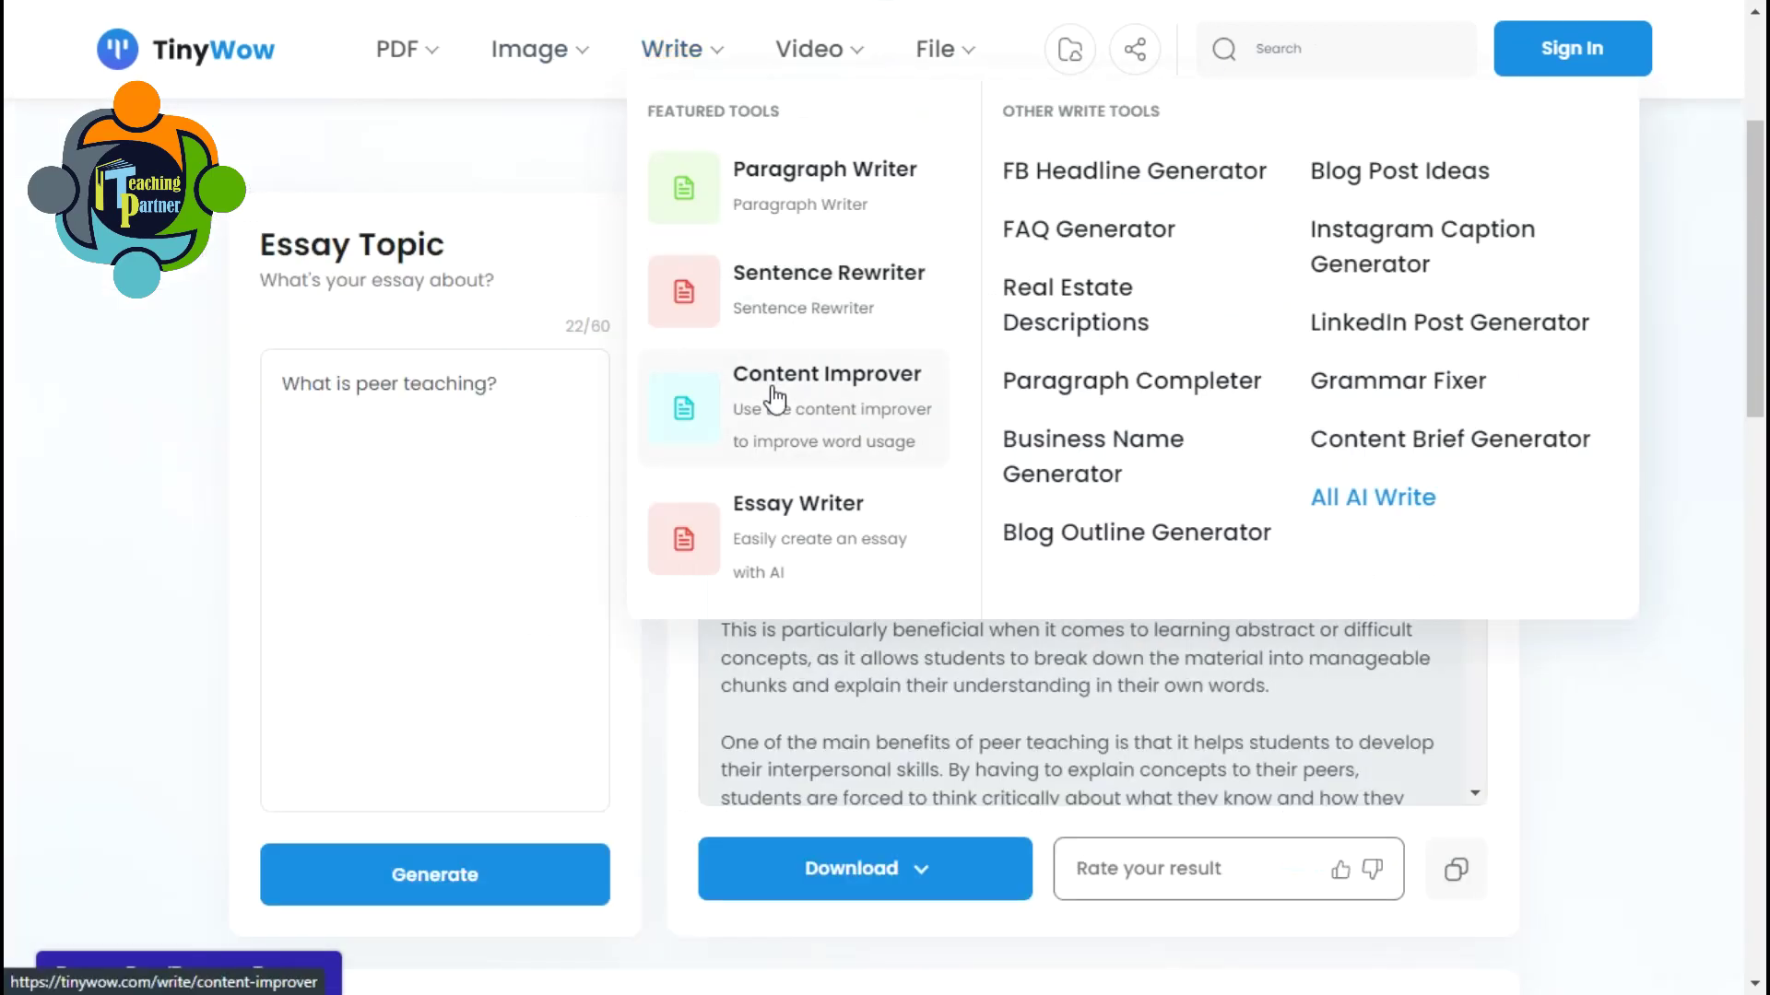
Use Content Improver to polish a note asking students to bring materials for tomorrow's photosynthesis experiment.
click(776, 398)
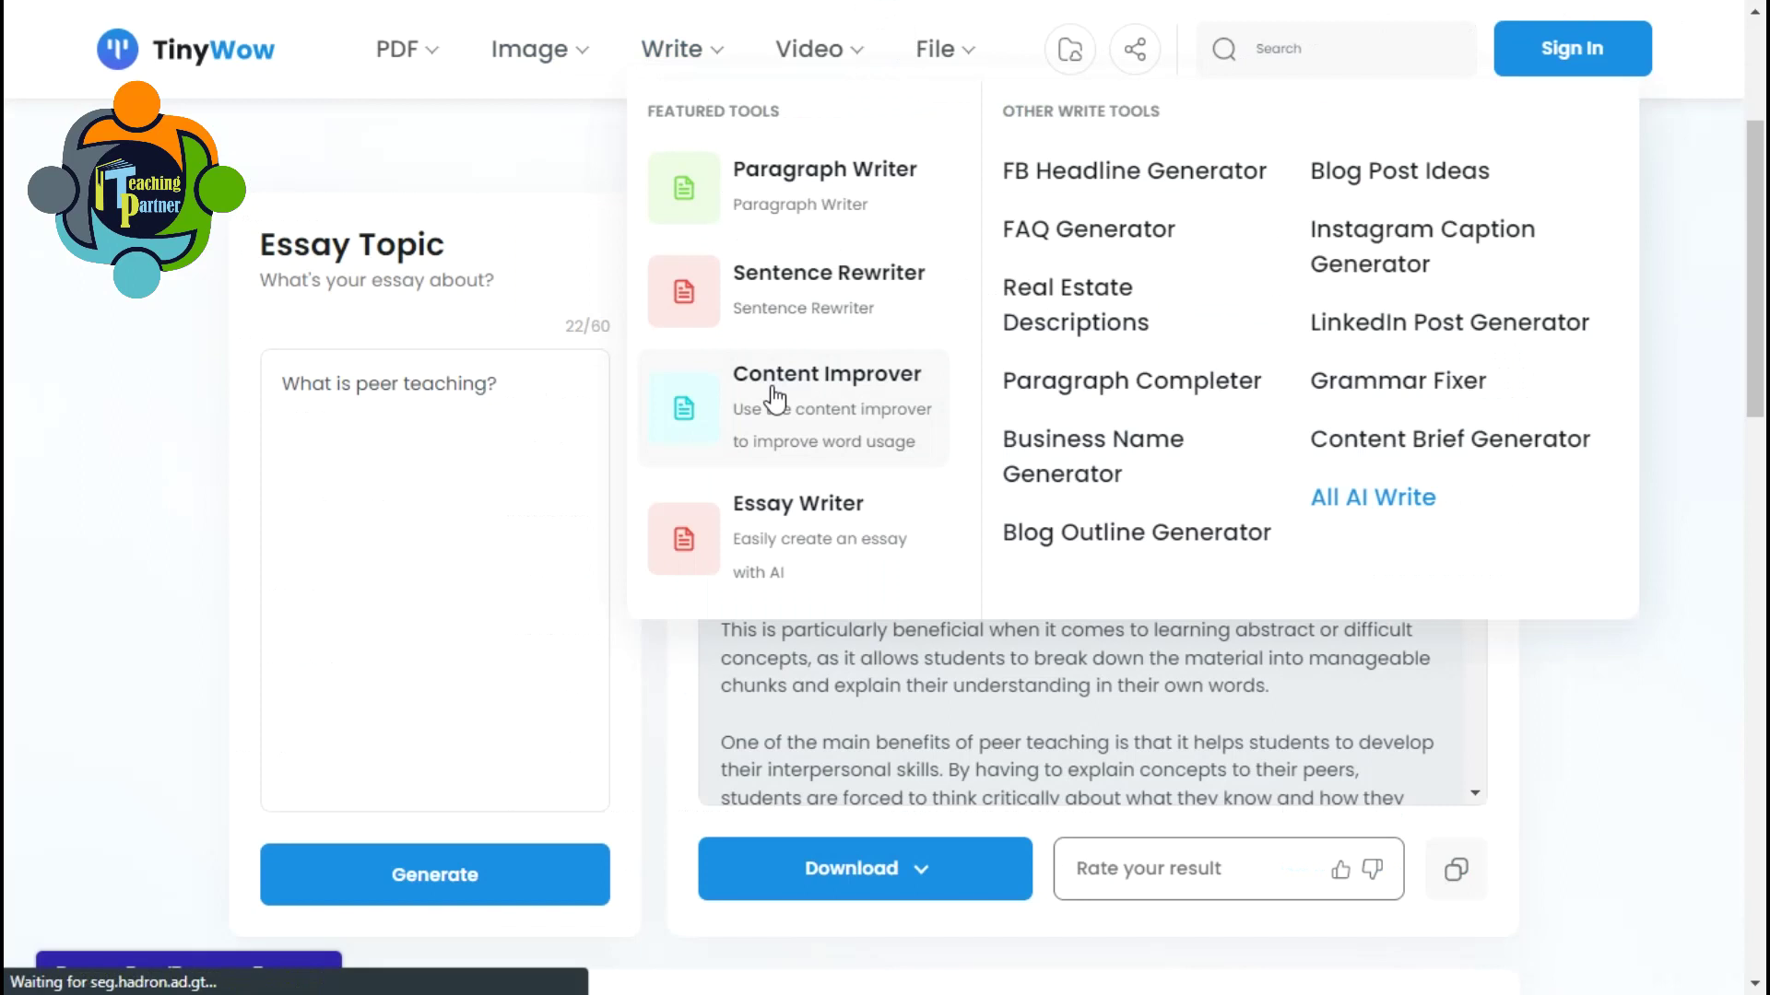
click(468, 710)
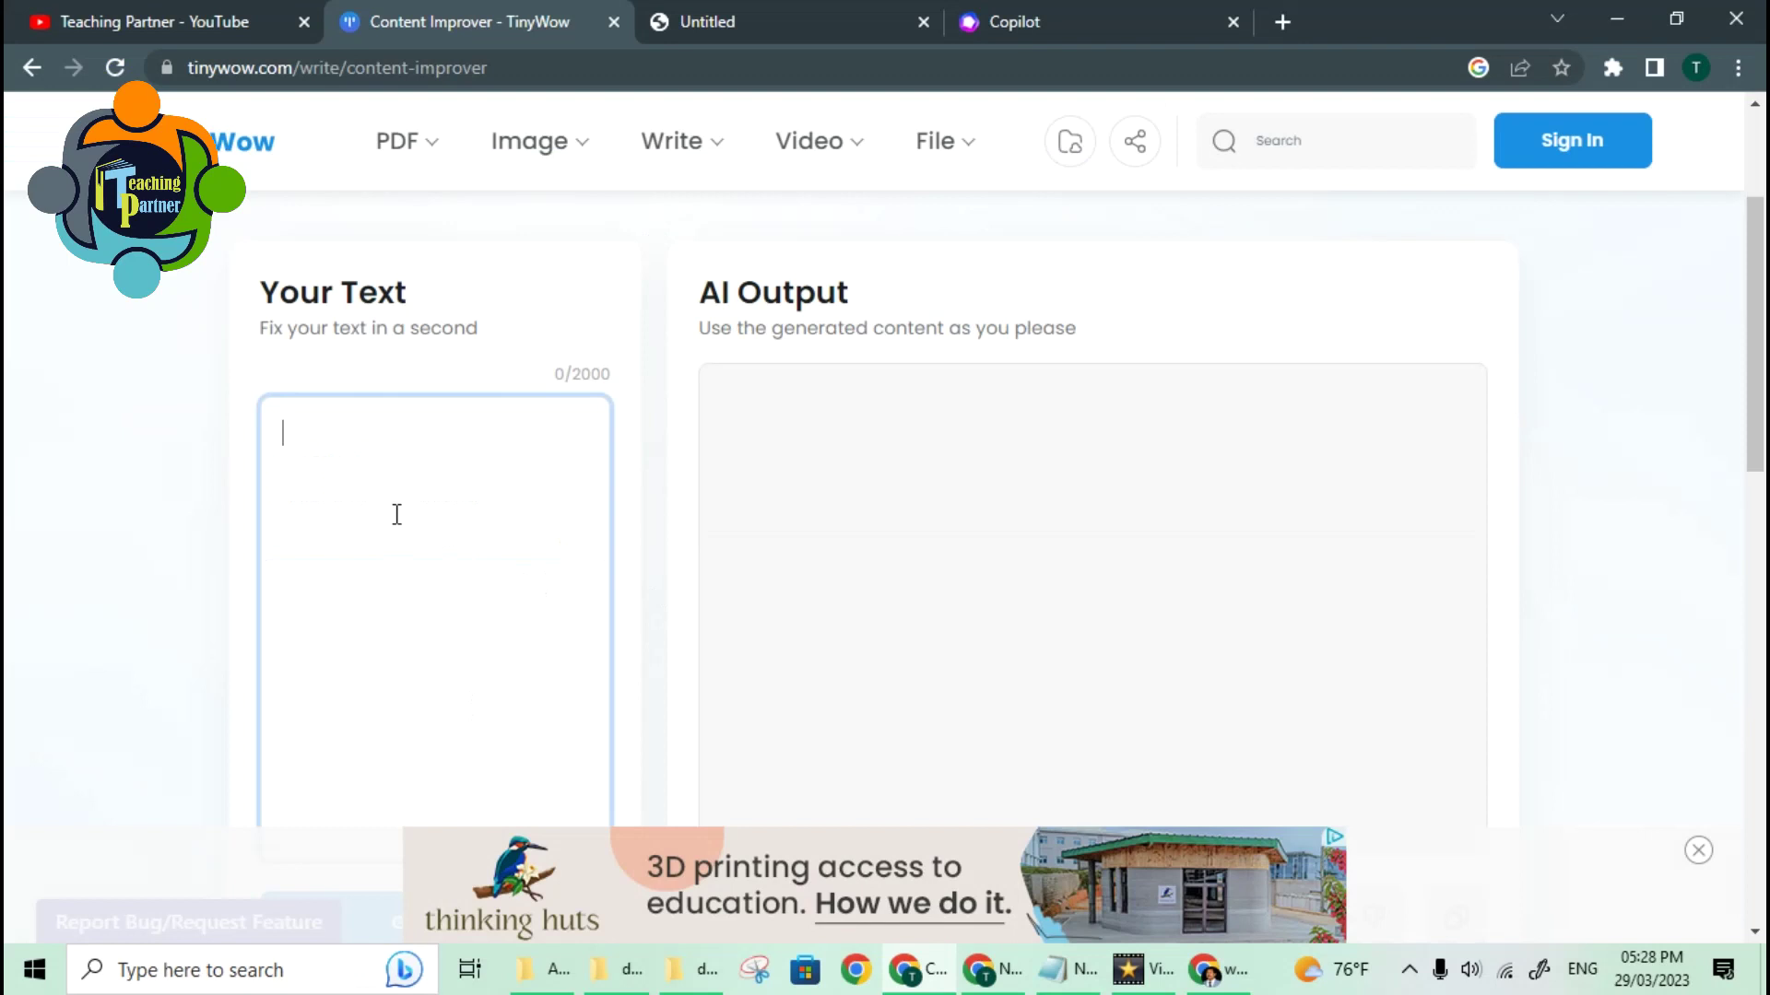
text(dear students tomorrow we will do an experiment about photosynthesis ple)
text(ase )
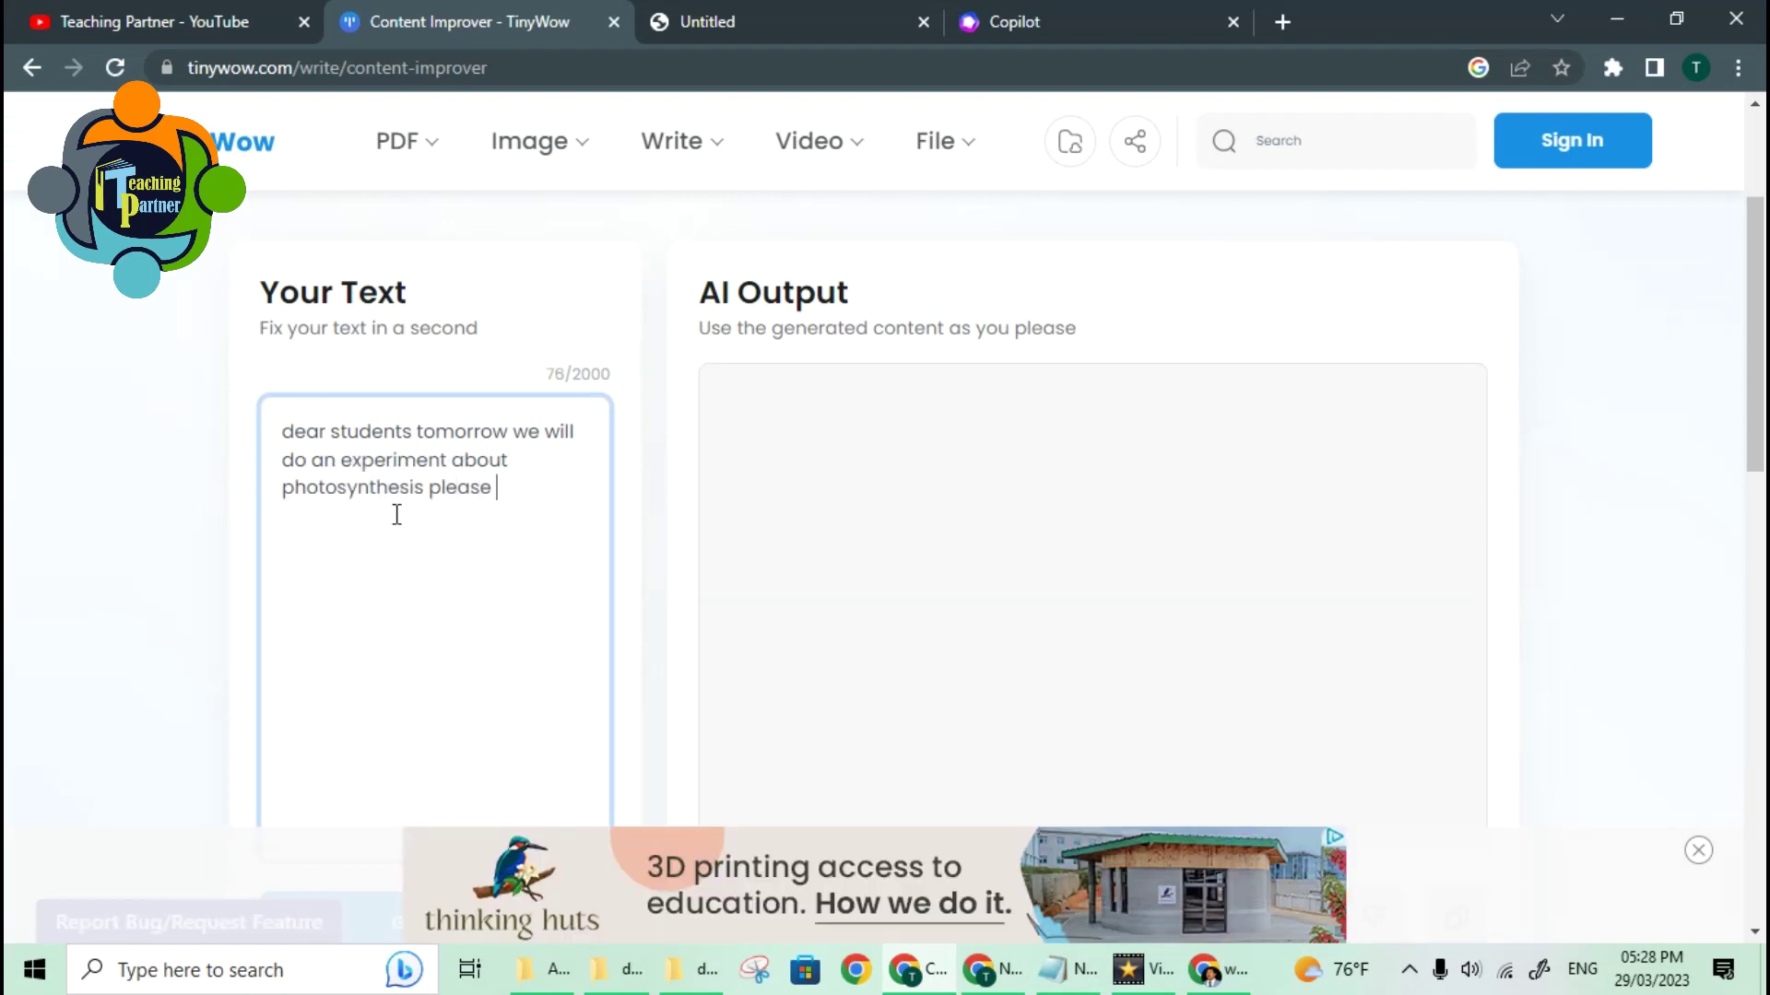
text(bring required material)
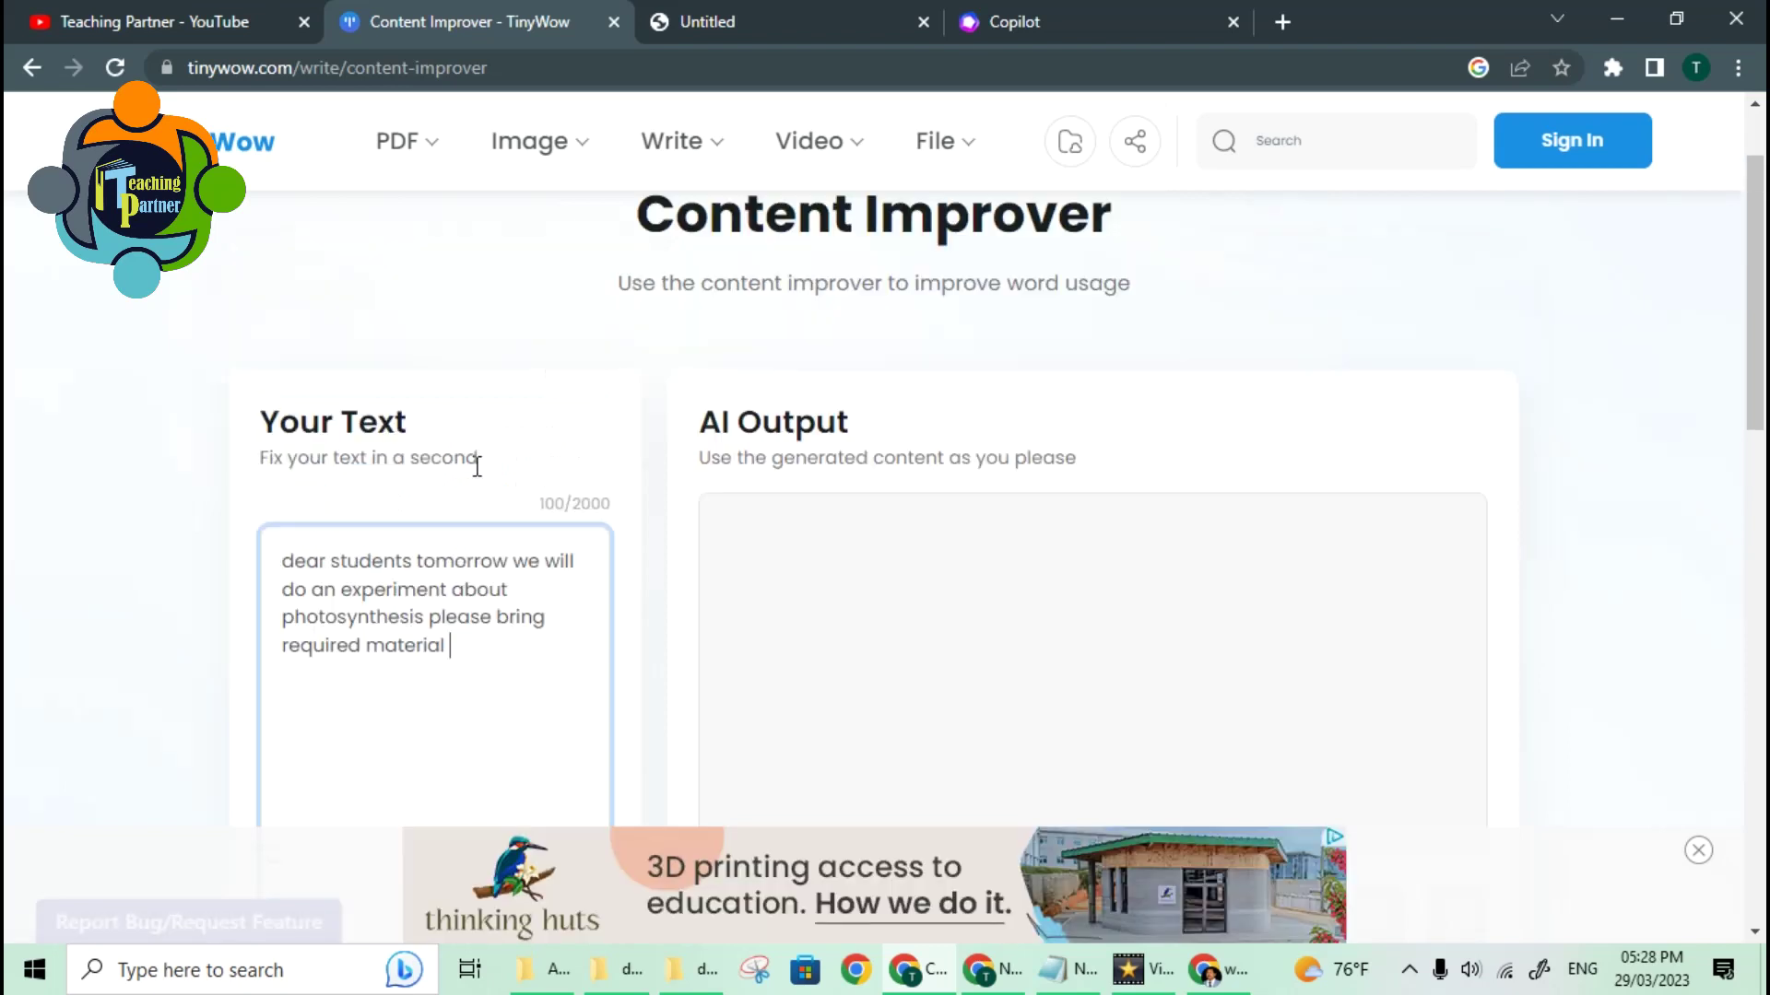
scroll(477, 466, down, 2)
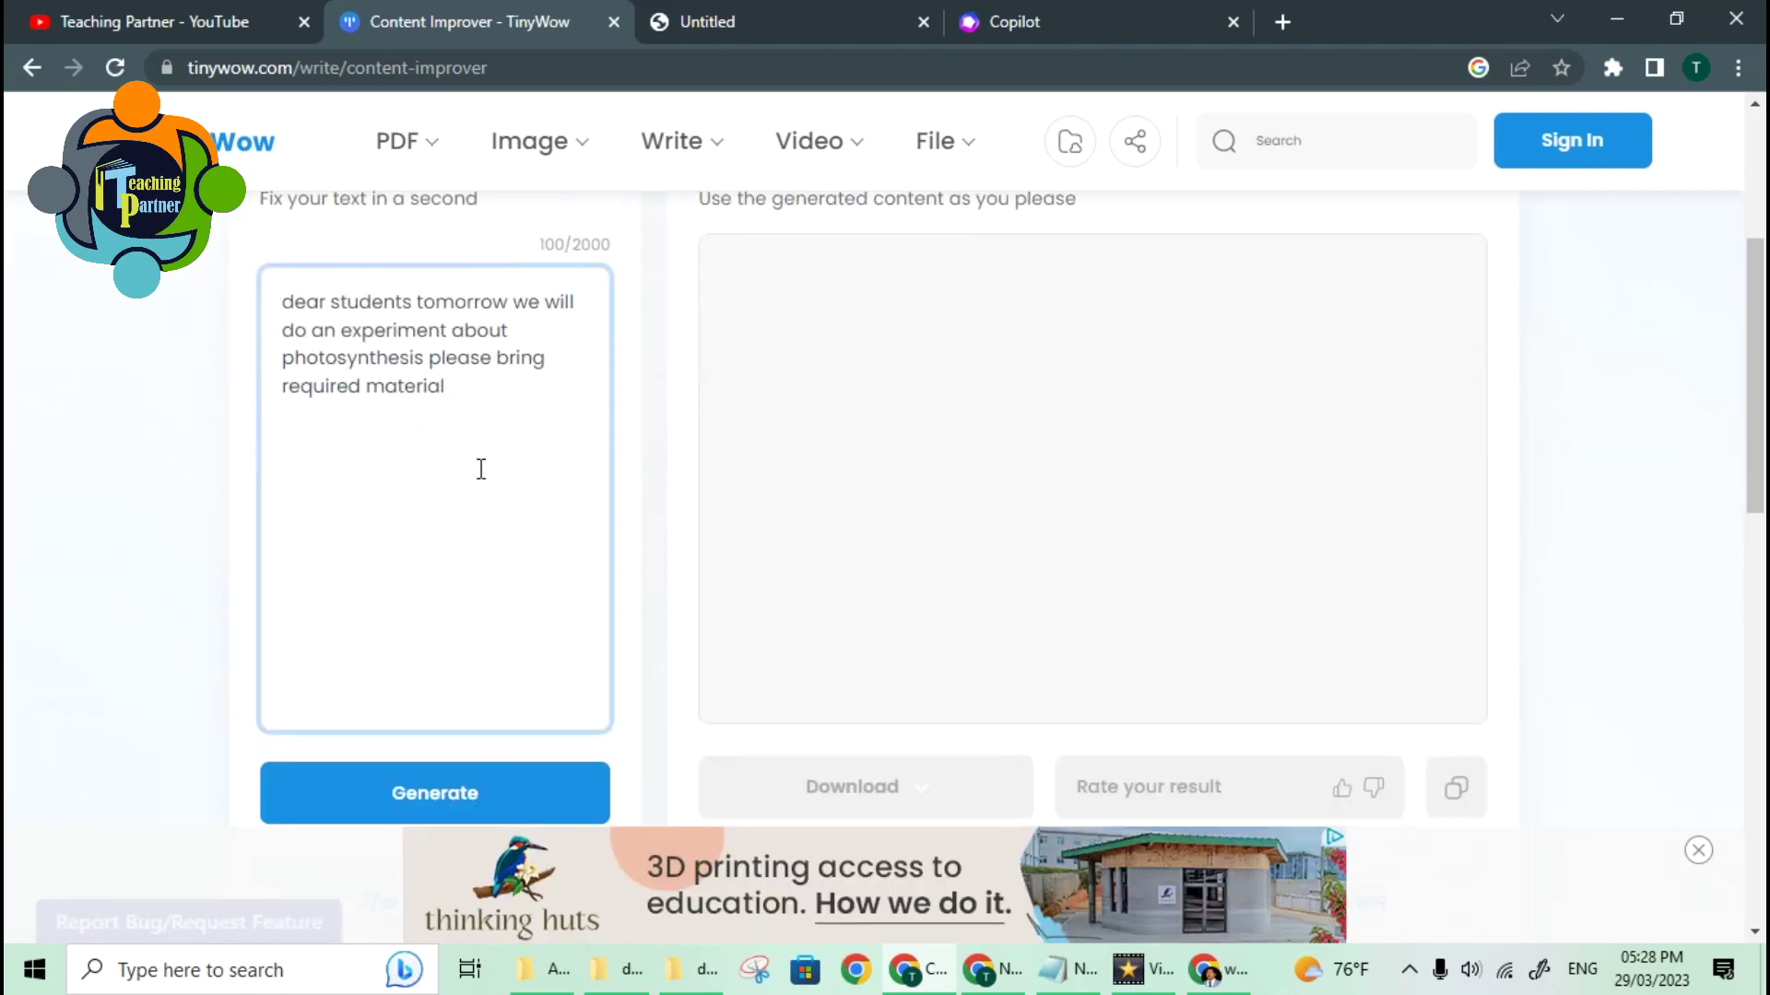
click(455, 795)
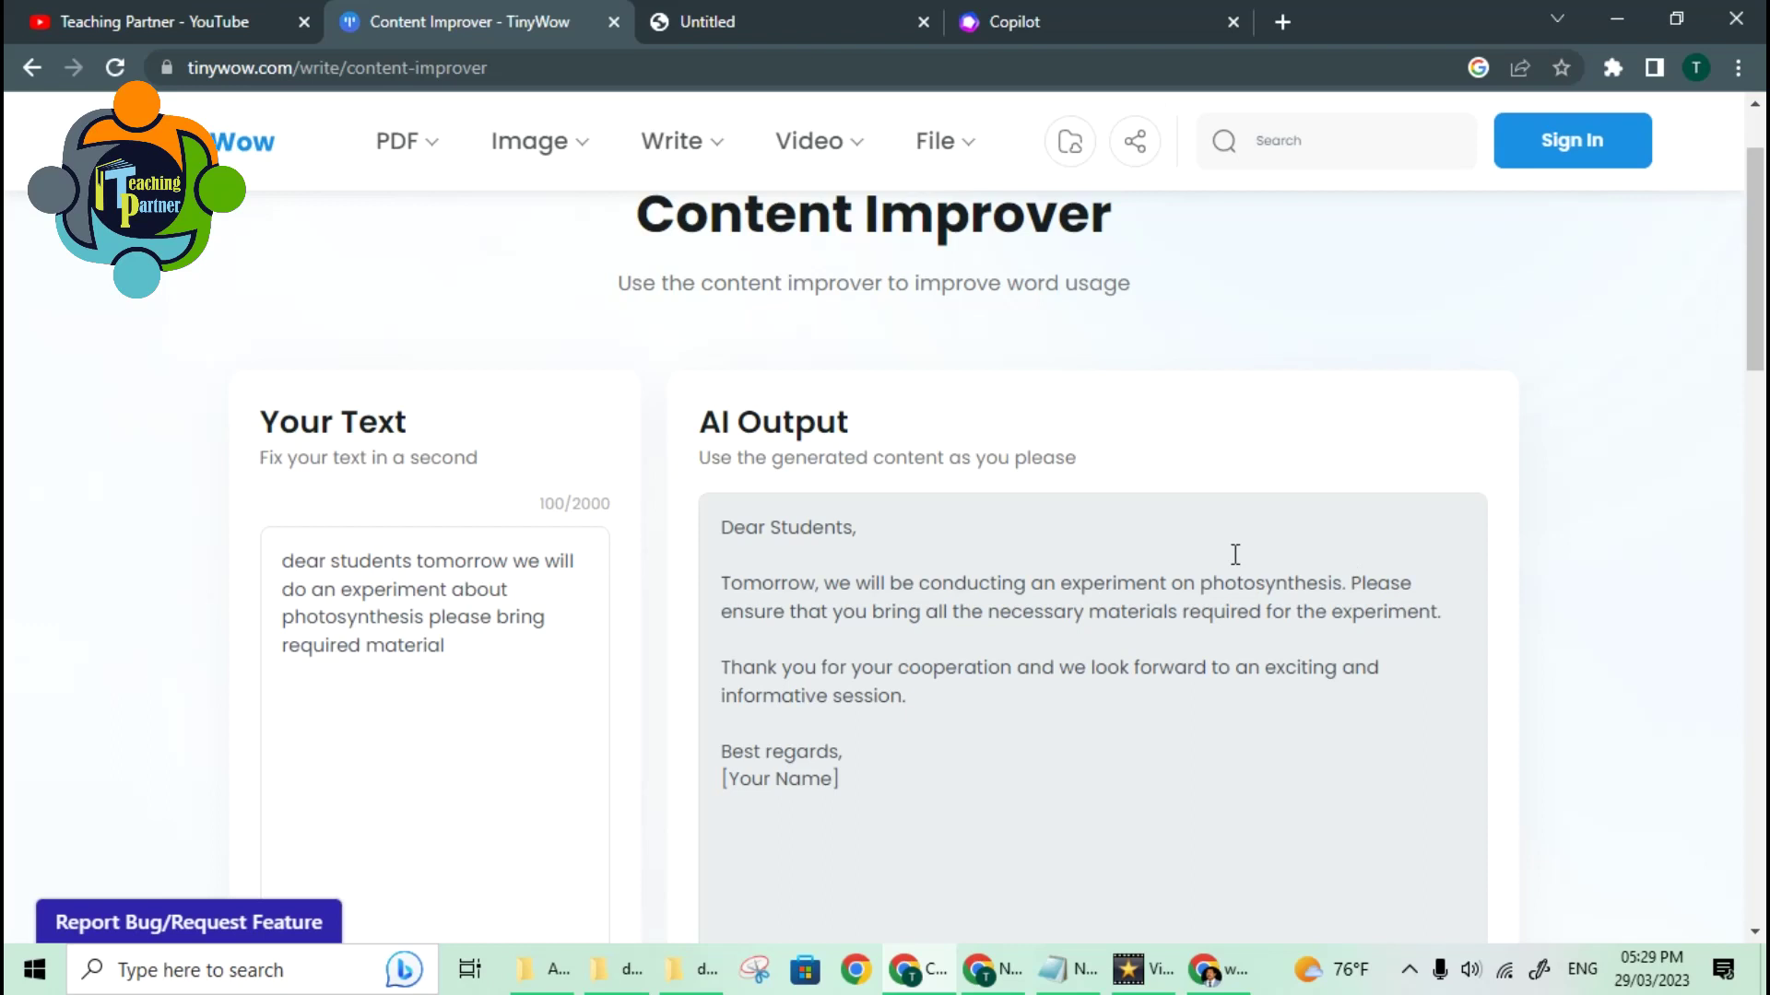
Review the polished letter, then bring up TinyWow's Image tools menu.
scroll(1092, 609, down, 1)
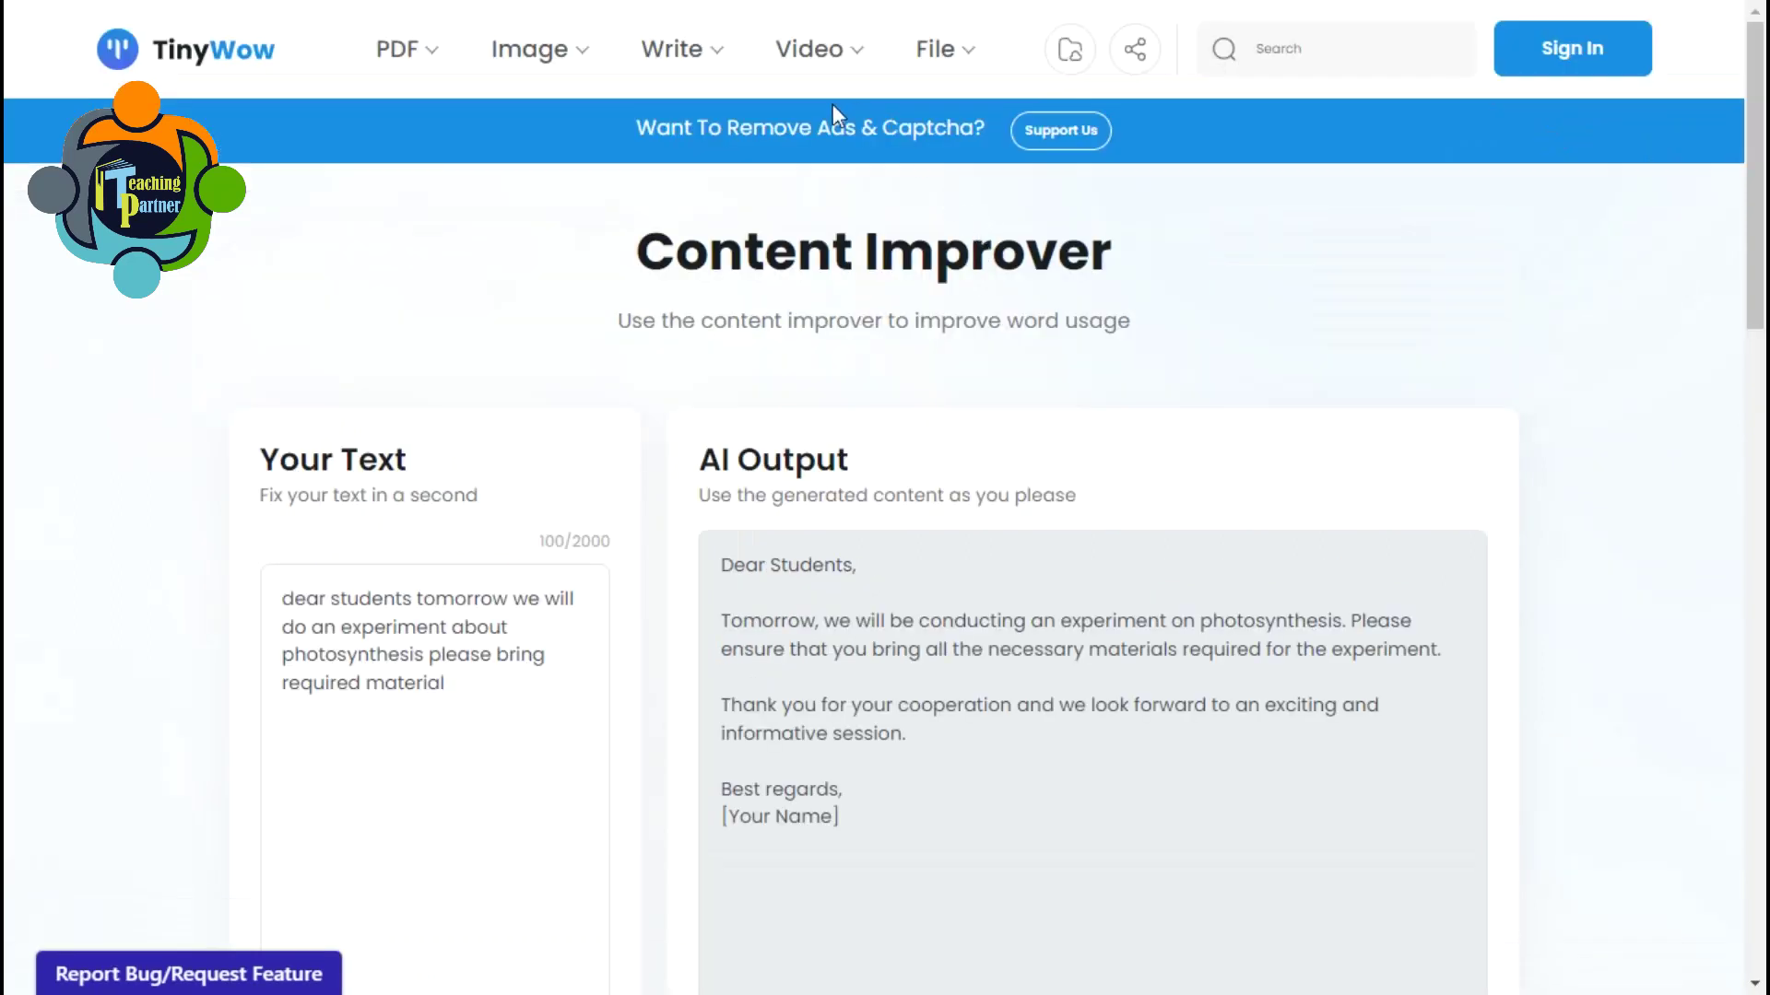
mouse_move(691, 57)
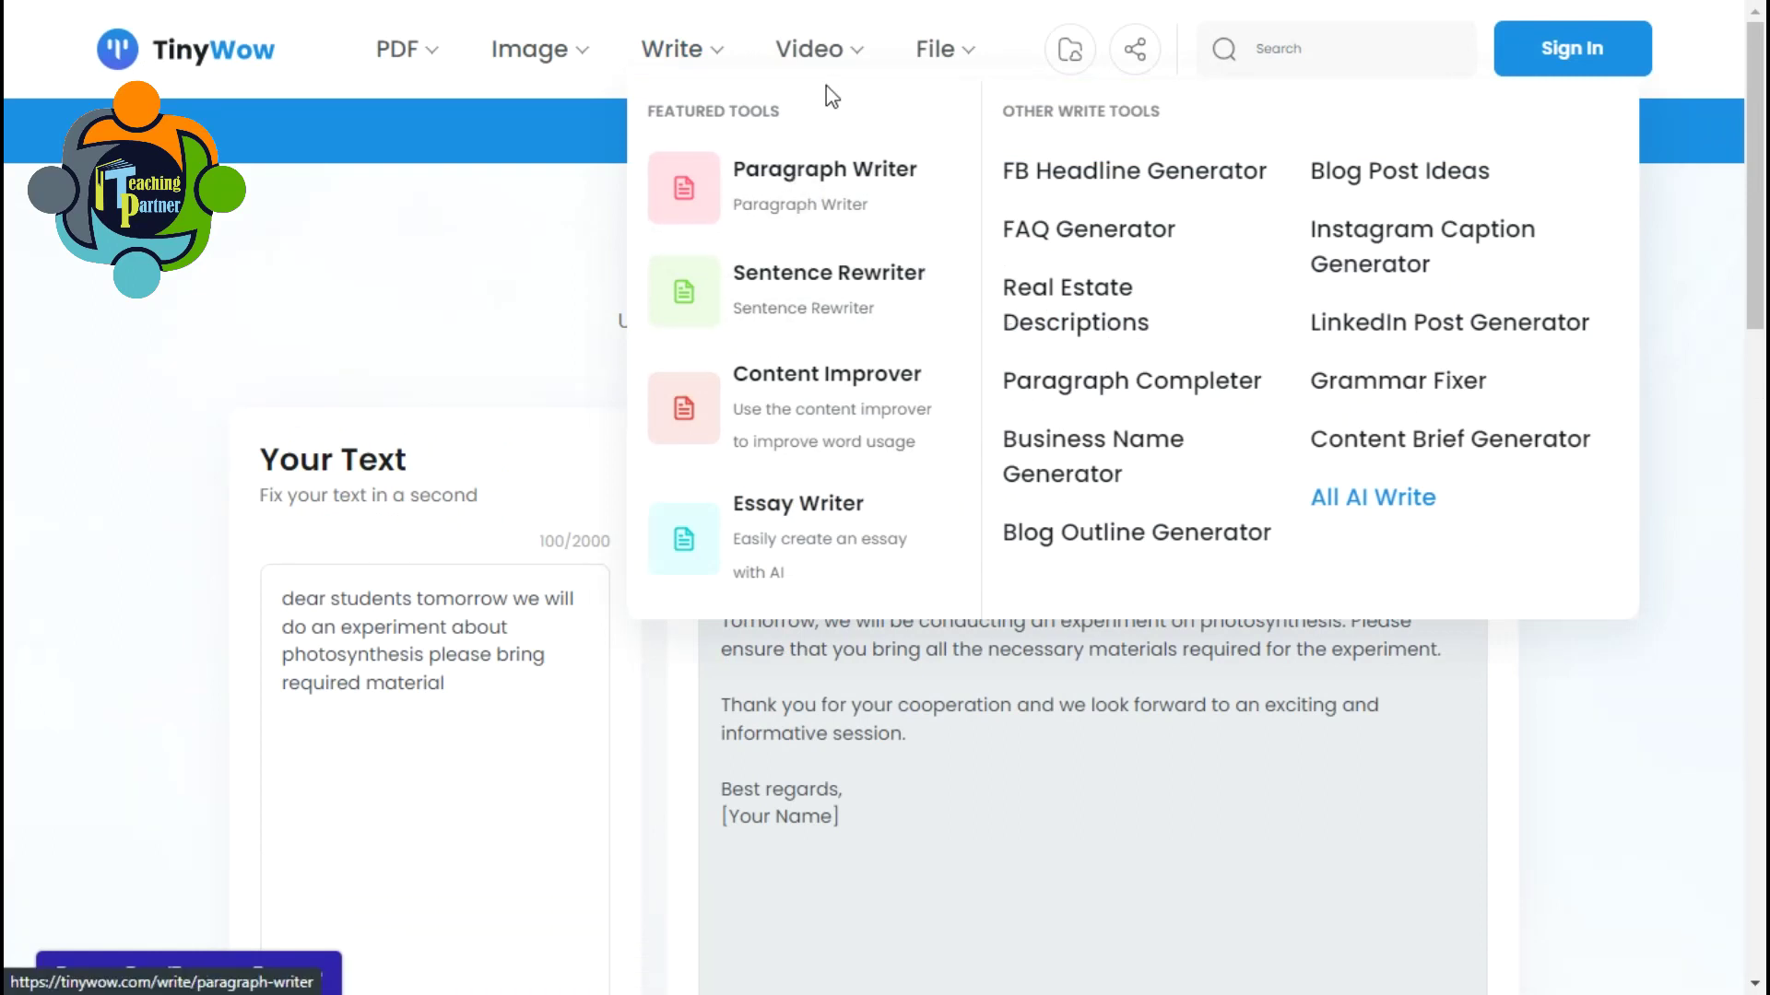
mouse_move(838, 67)
mouse_move(565, 65)
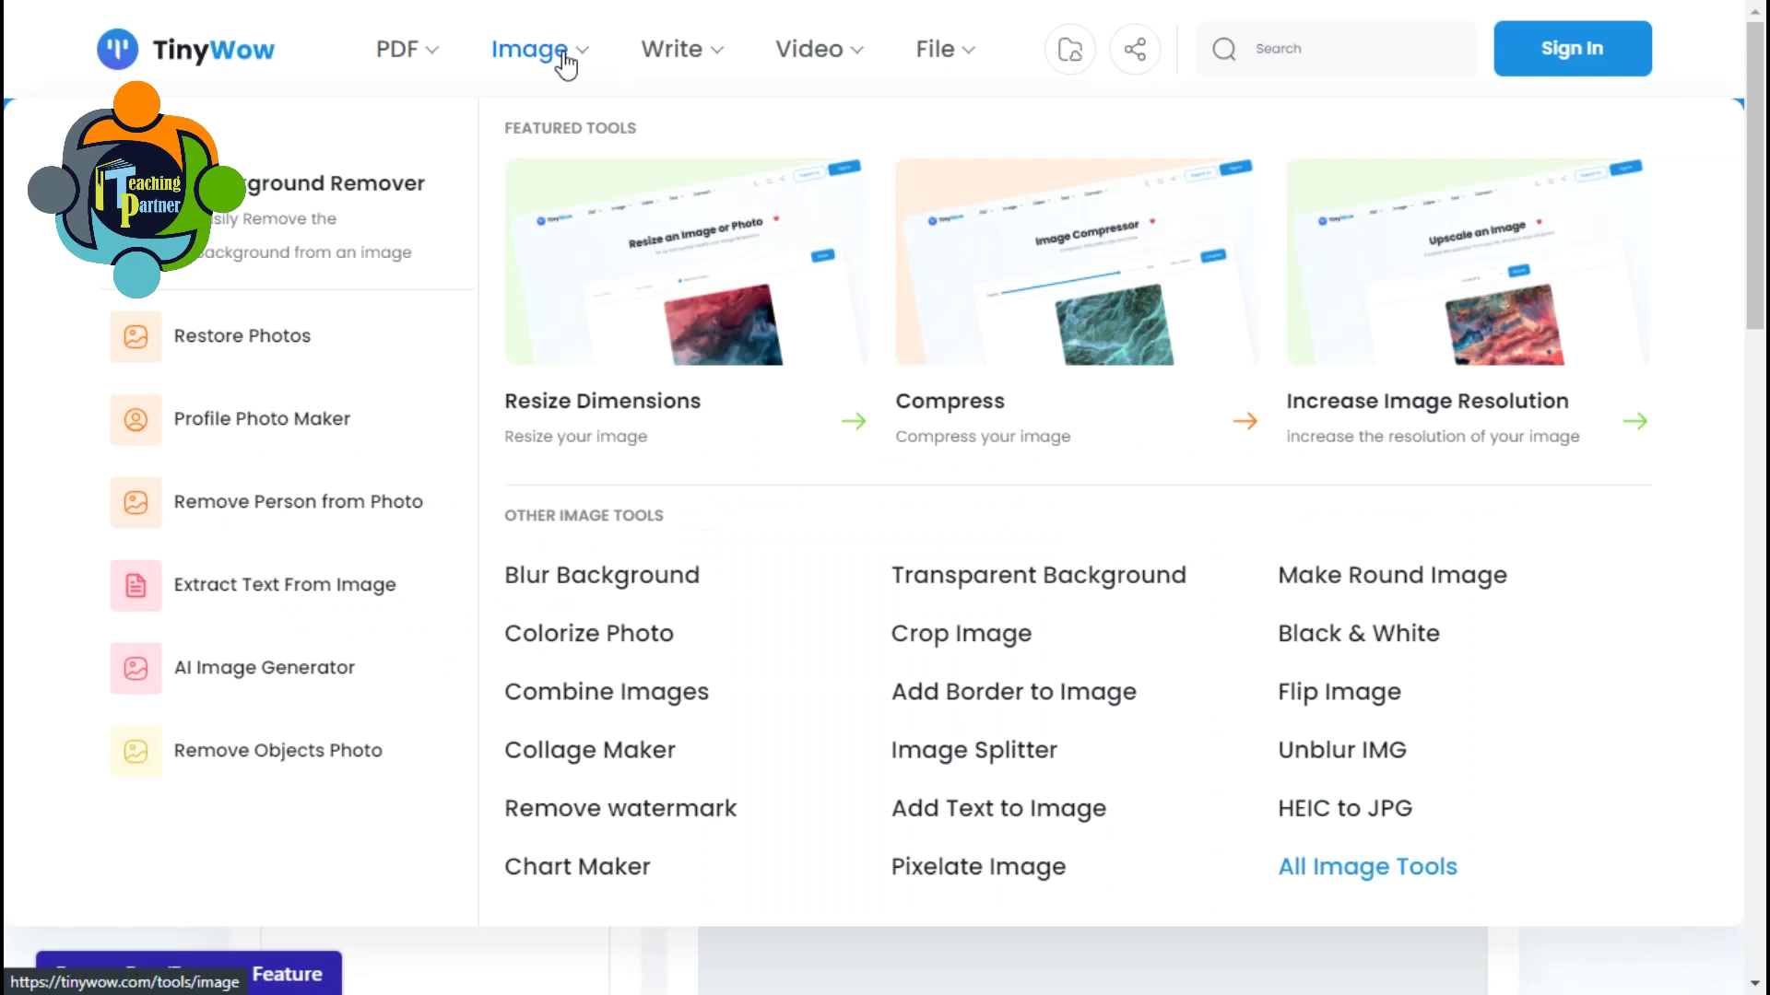
Go to TinyWow's Image Tools page and open the AI Image Generator.
click(565, 65)
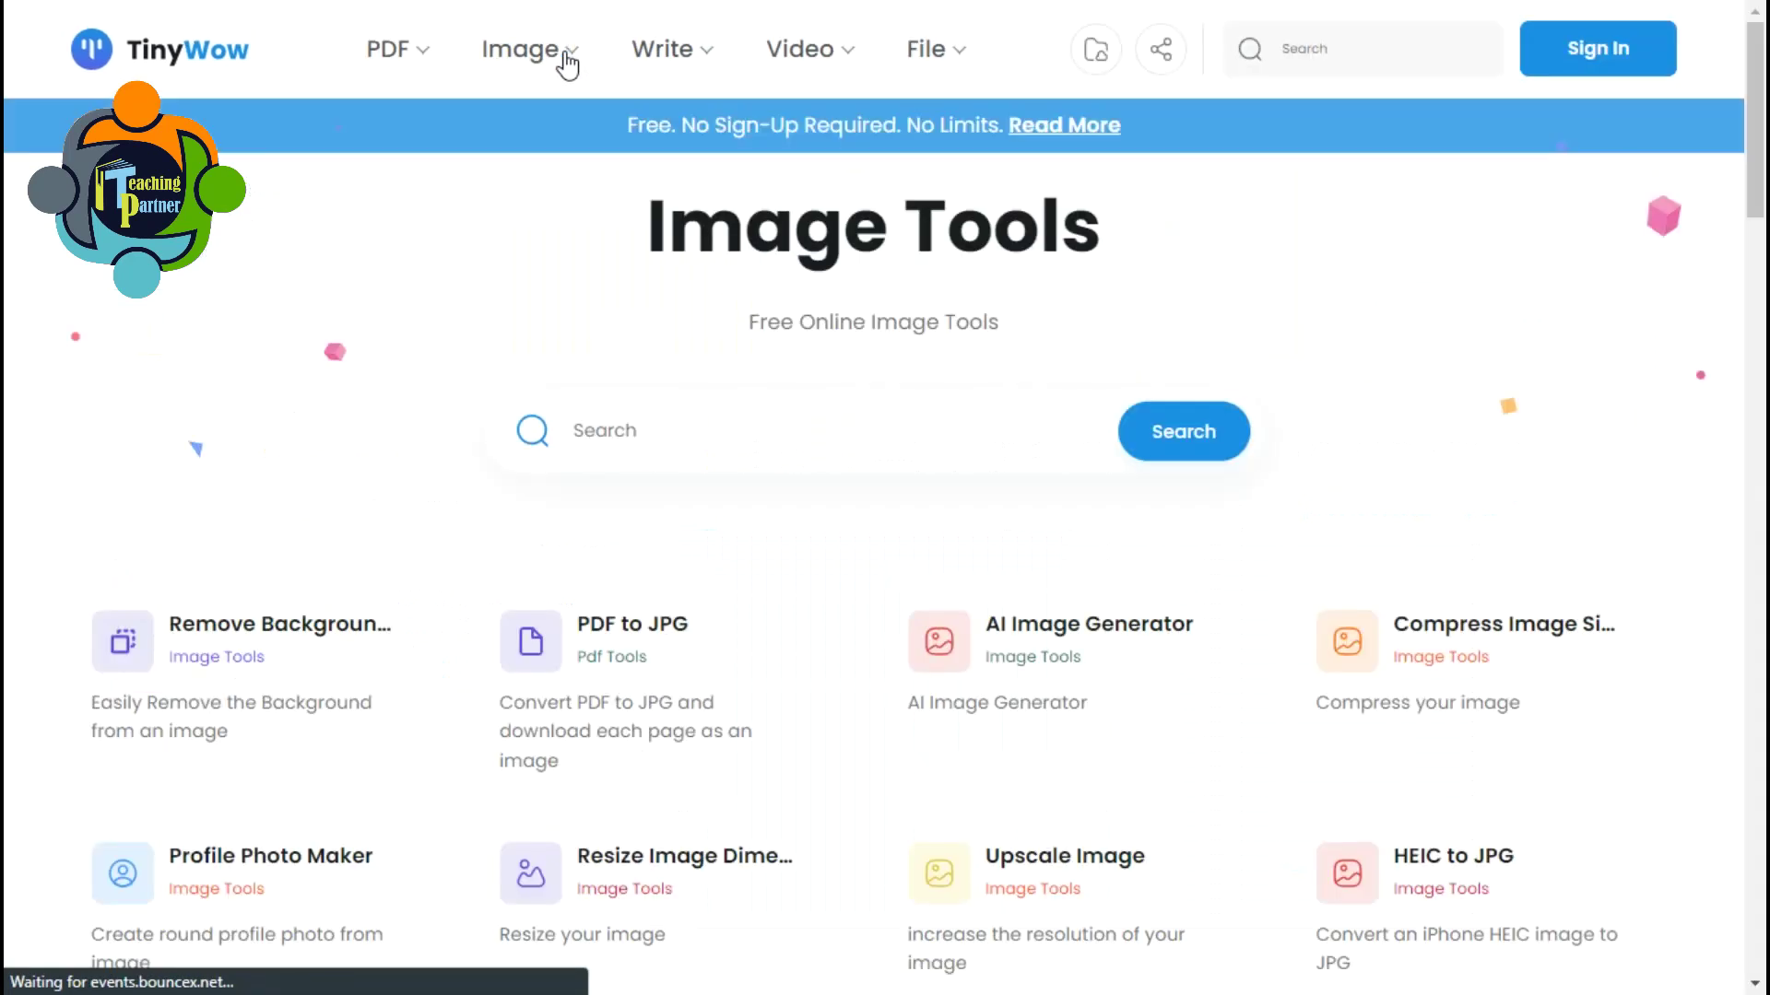
scroll(581, 304, down, 1)
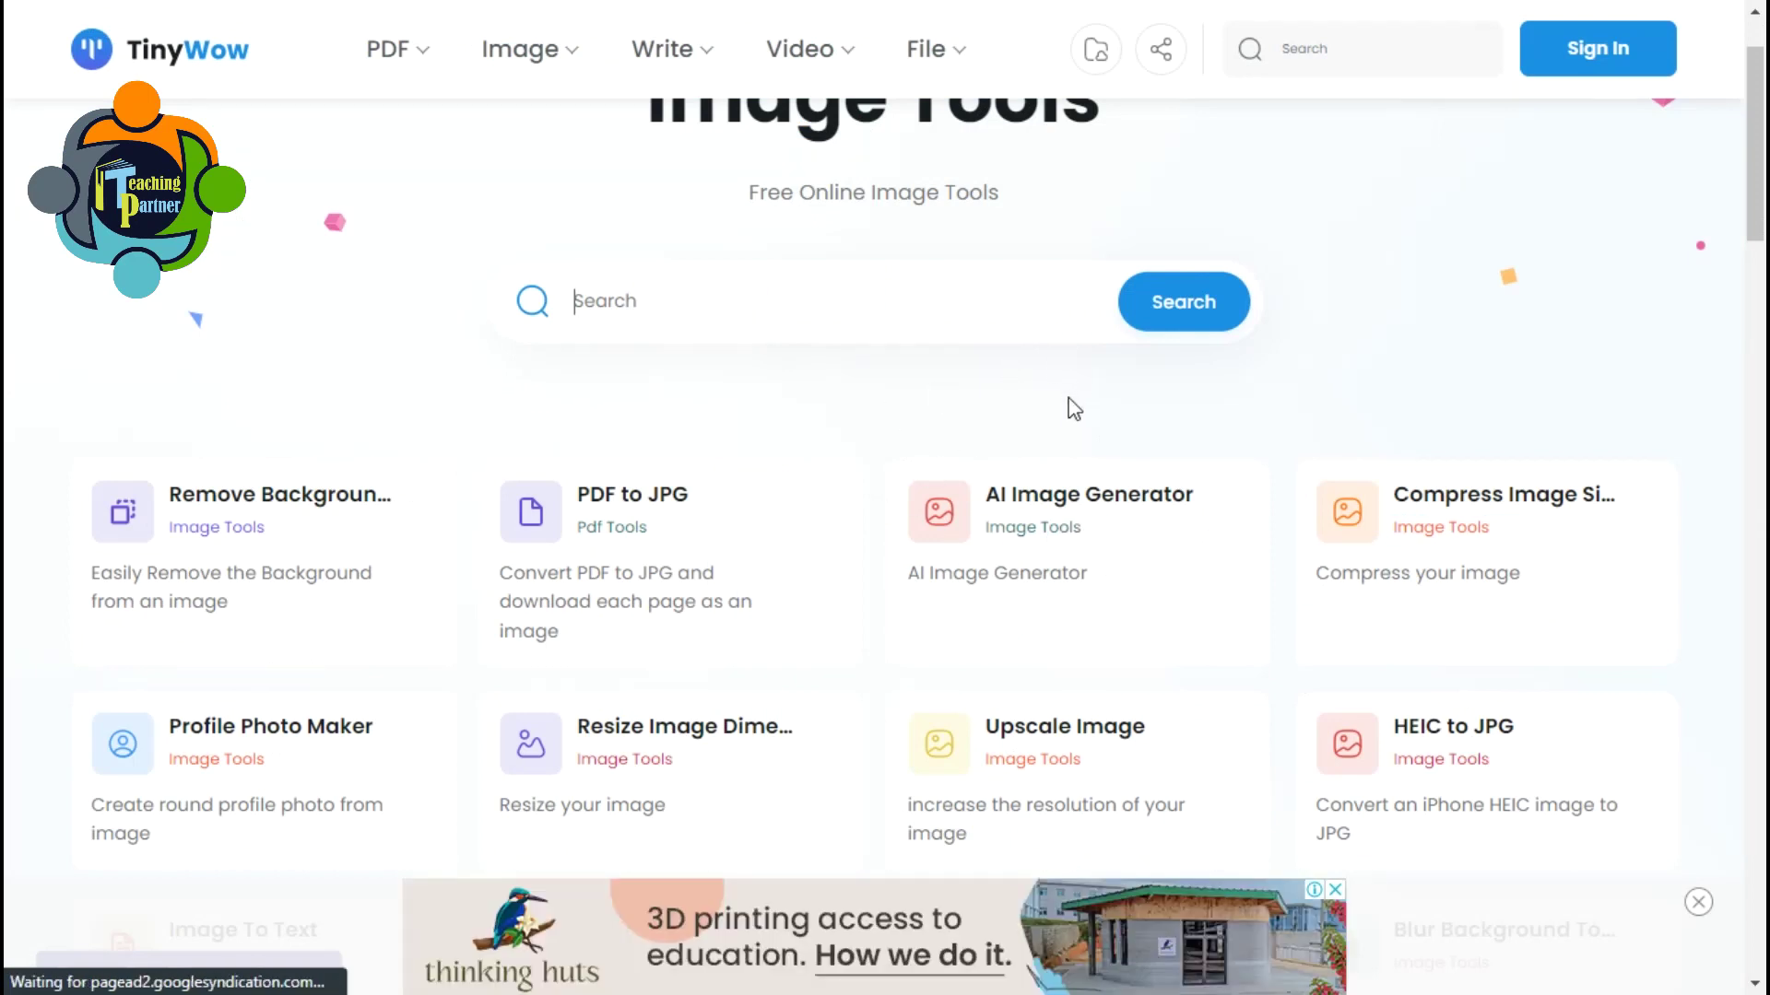
click(1088, 515)
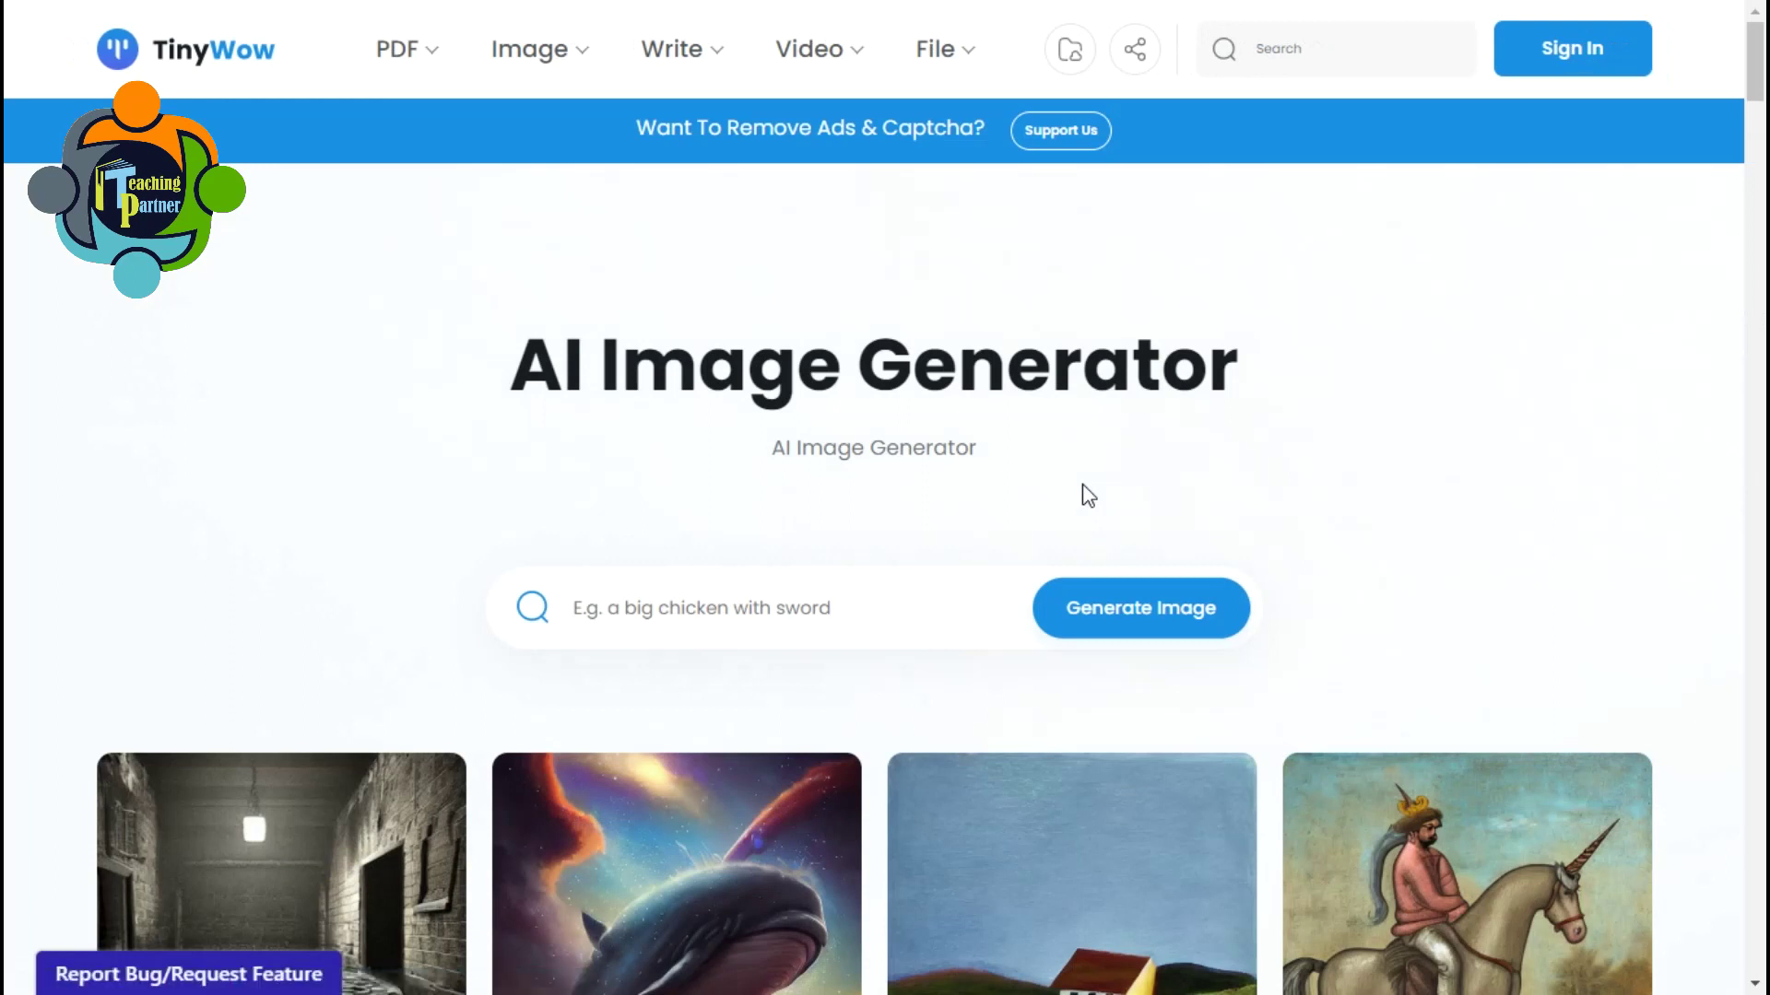
Generate AI images from the prompt 'fighting between monkey and robot' and review them.
mouse_move(740, 784)
click(747, 627)
text(fighting between monkey and robot)
key(BackSpace)
text(bot)
scroll(921, 249, down, 1)
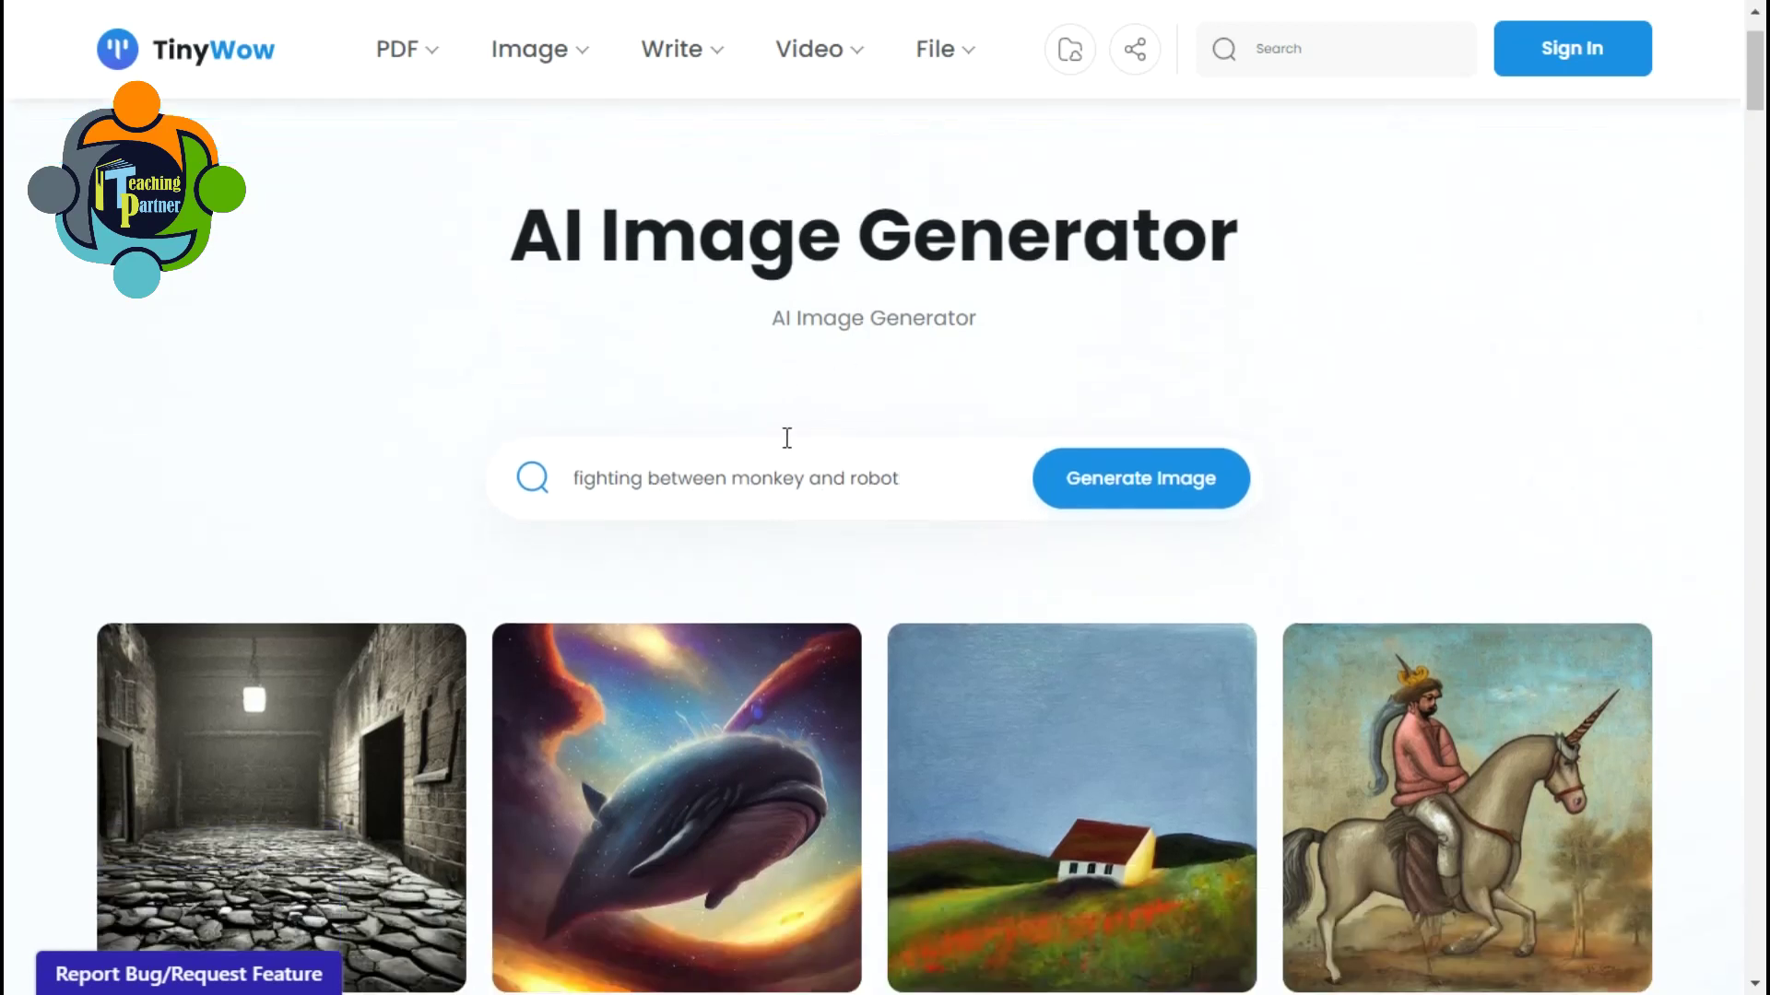
click(1136, 479)
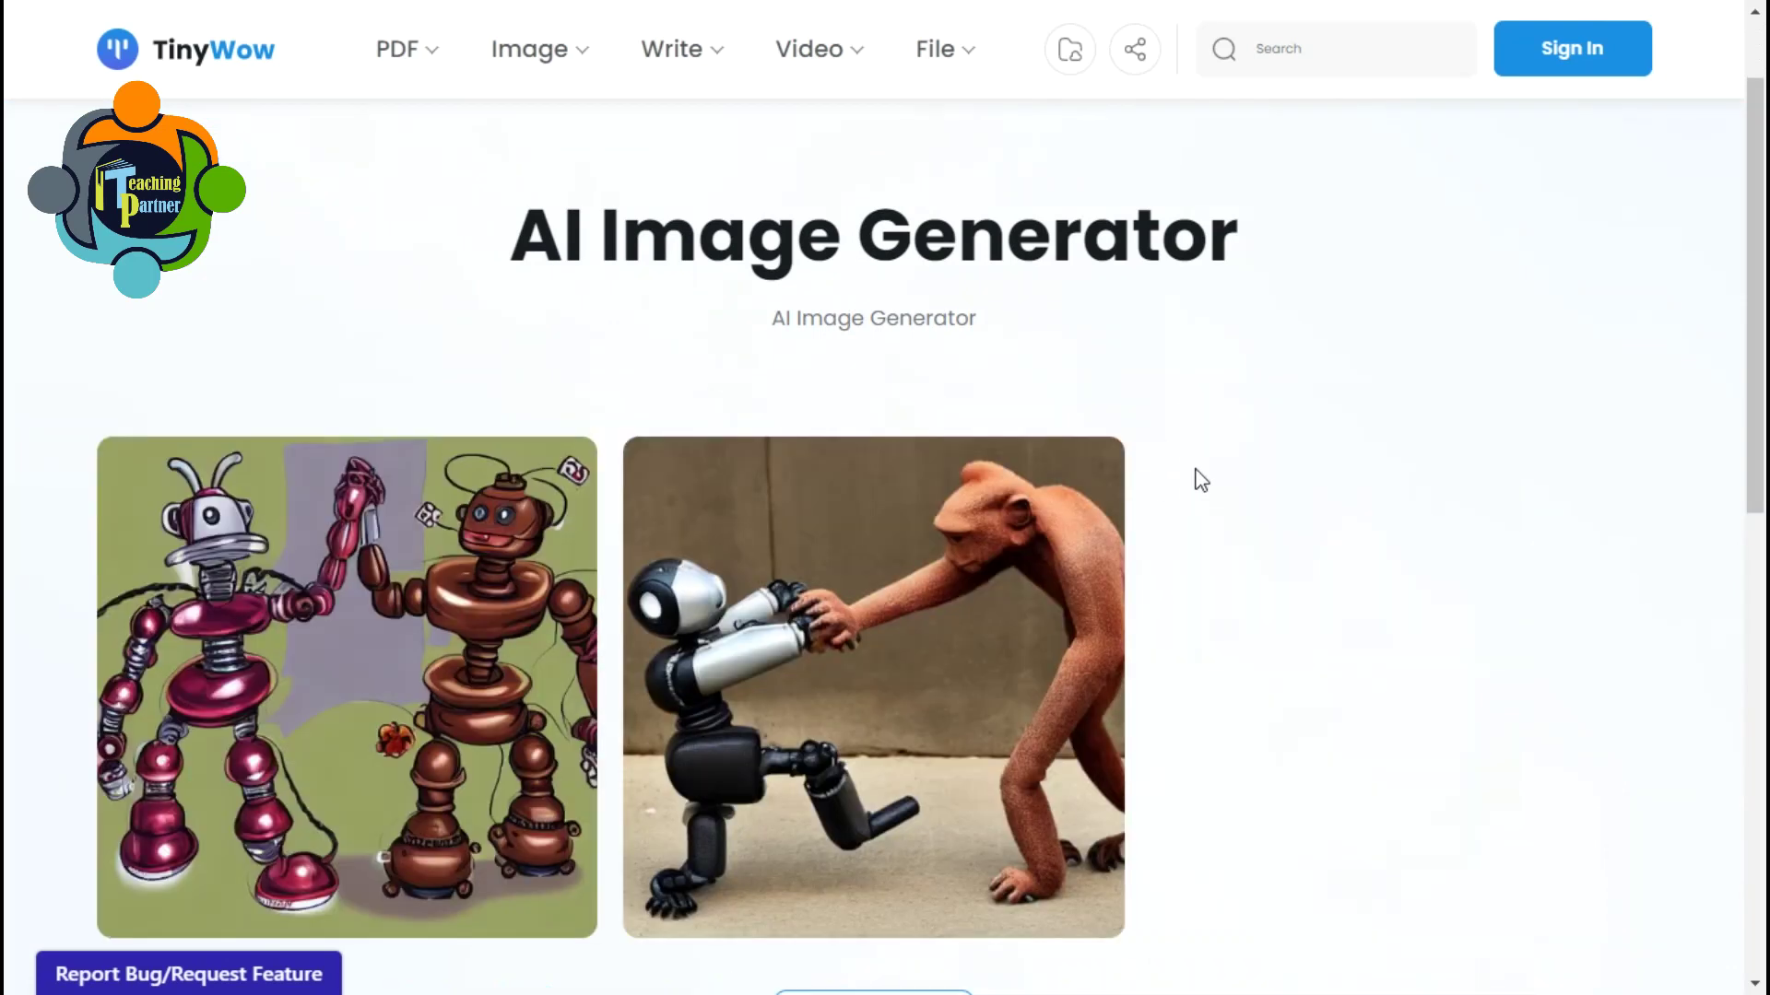
scroll(1216, 484, down, 1)
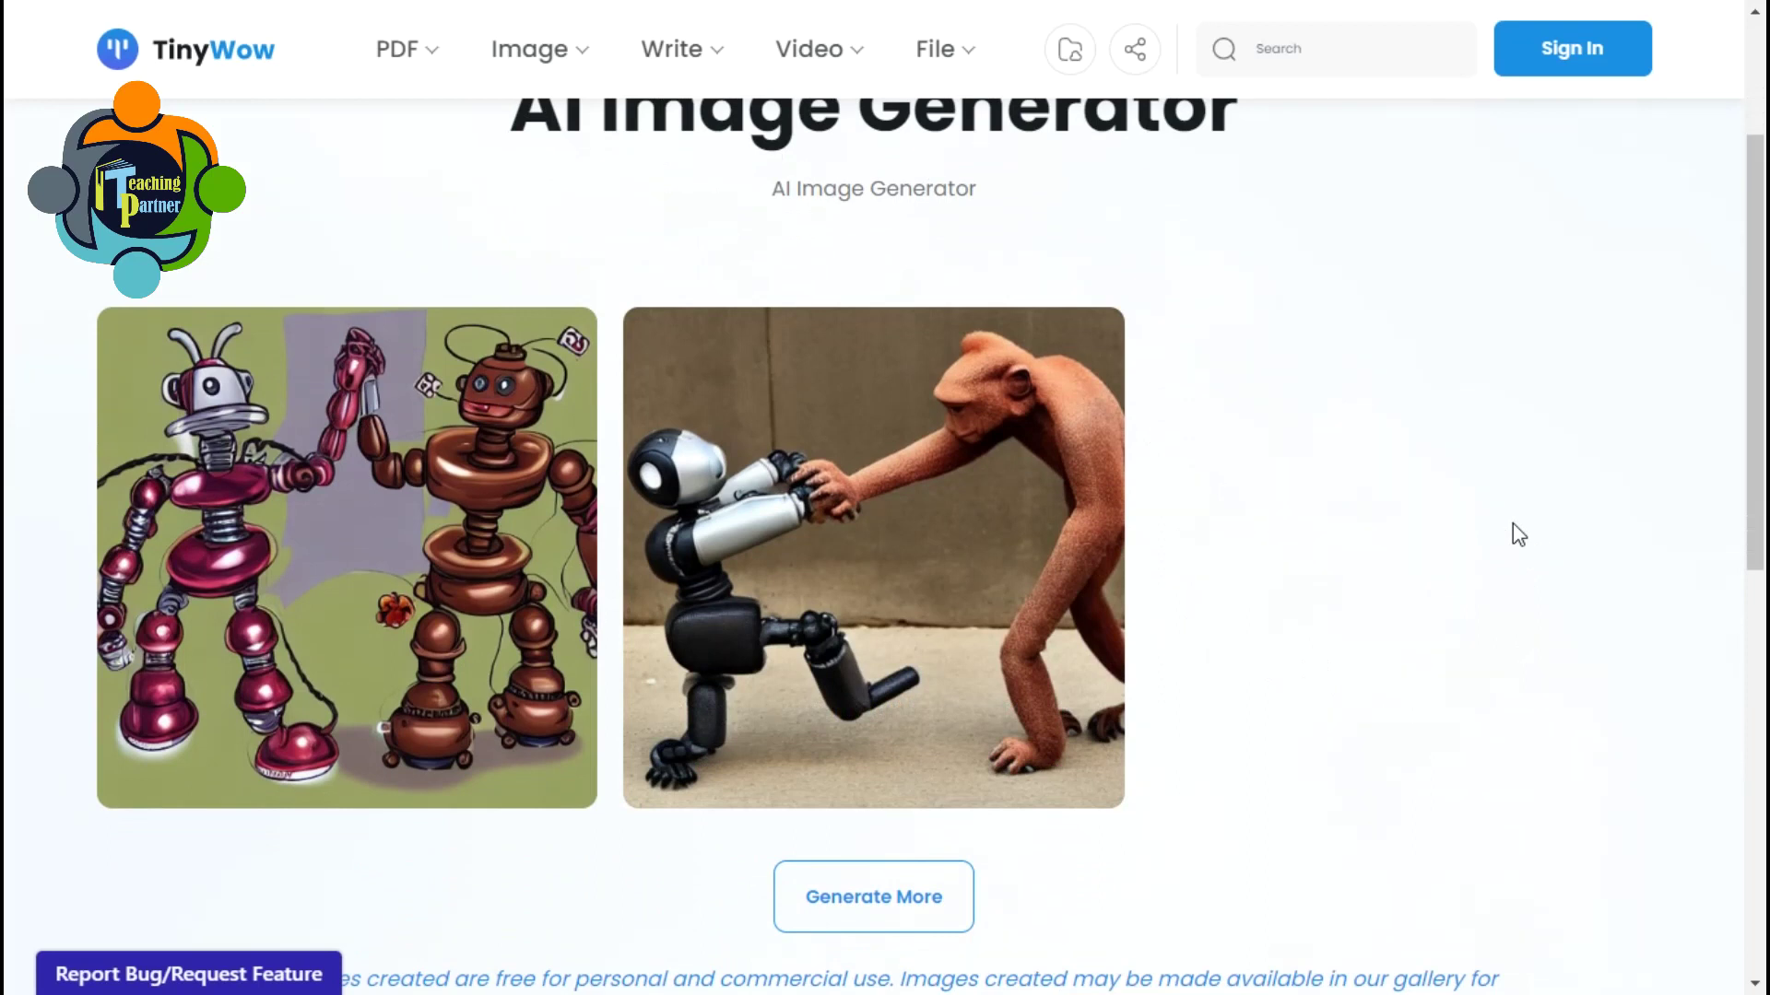
scroll(1517, 530, up, 1)
scroll(1512, 529, down, 1)
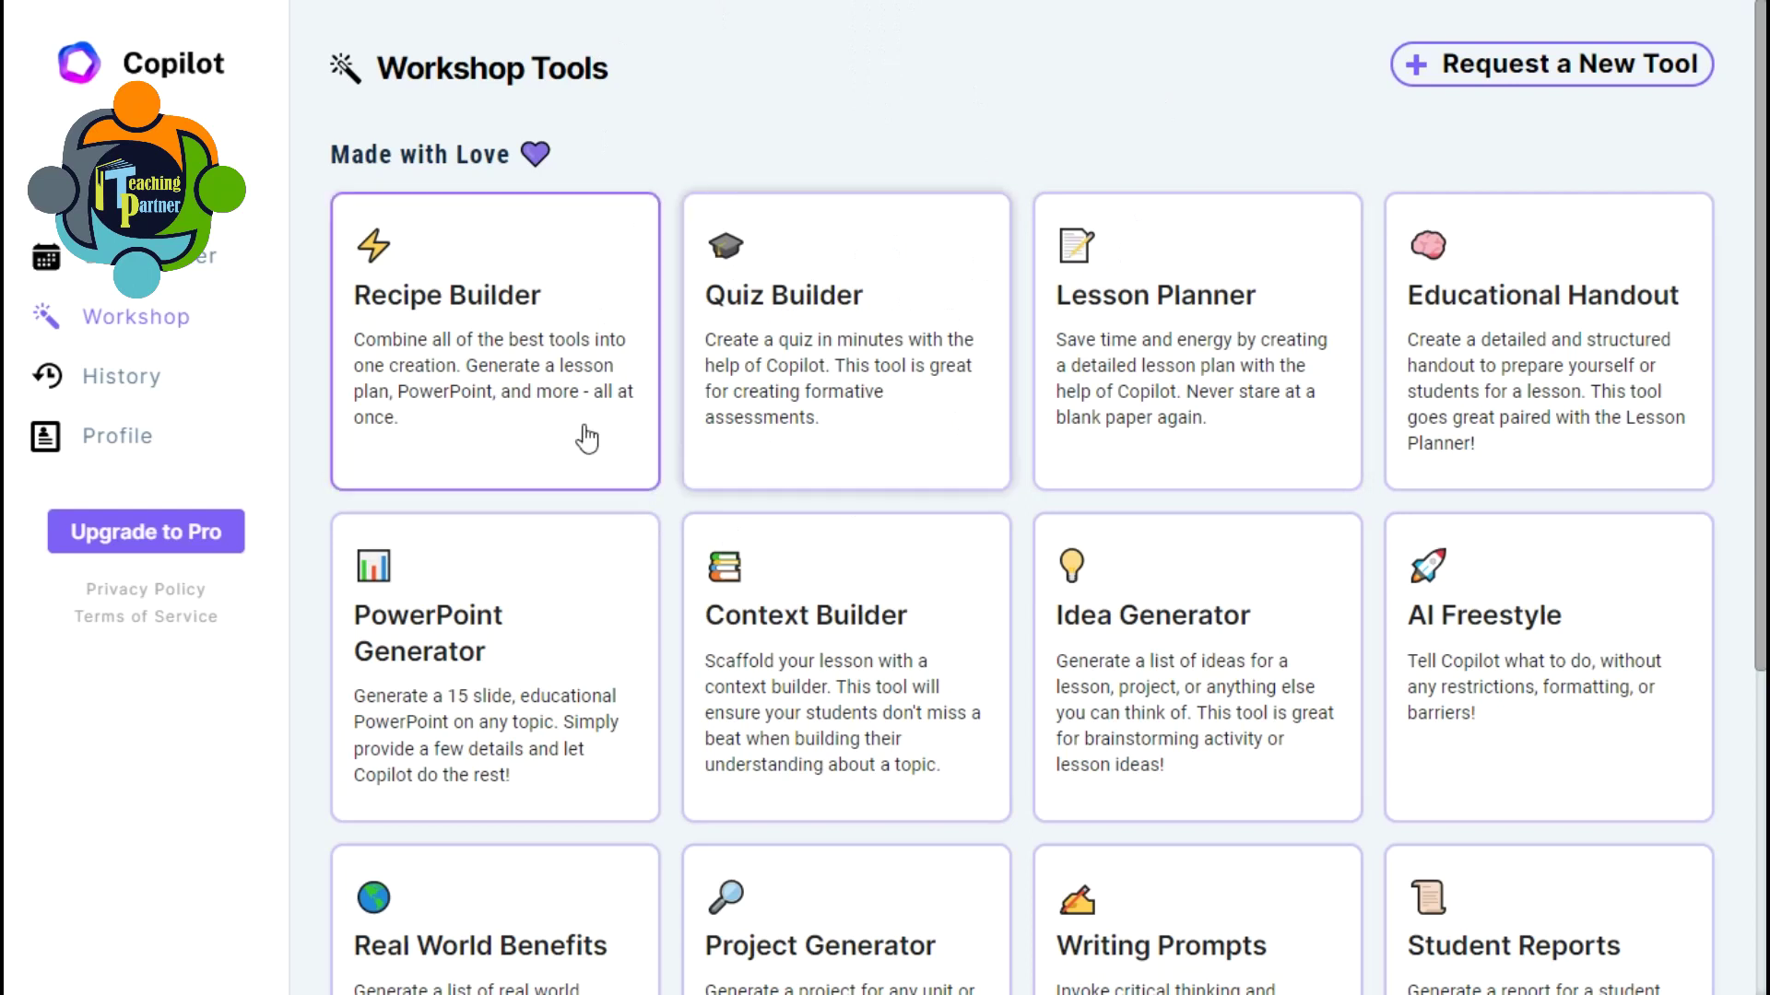
Open Recipe Builder and enter topic 'Area of triangle' for 'Grade 6'.
scroll(1146, 585, down, 3)
scroll(1158, 616, up, 3)
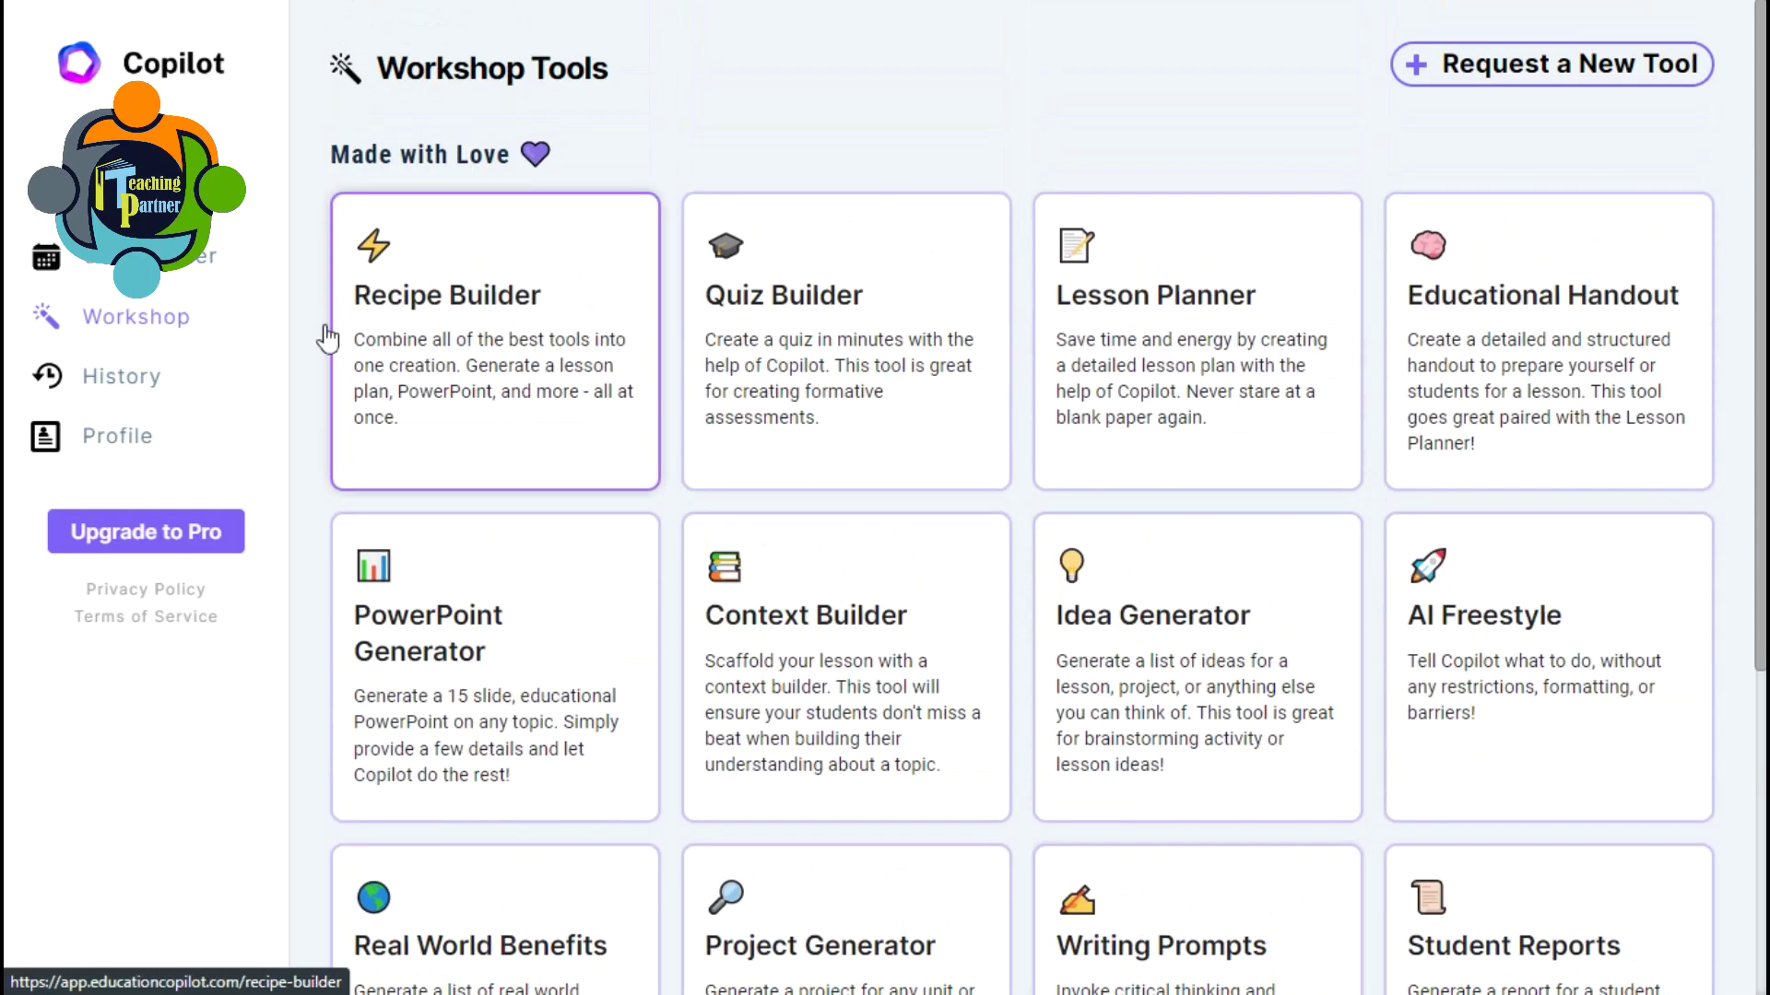
scroll(972, 397, down, 2)
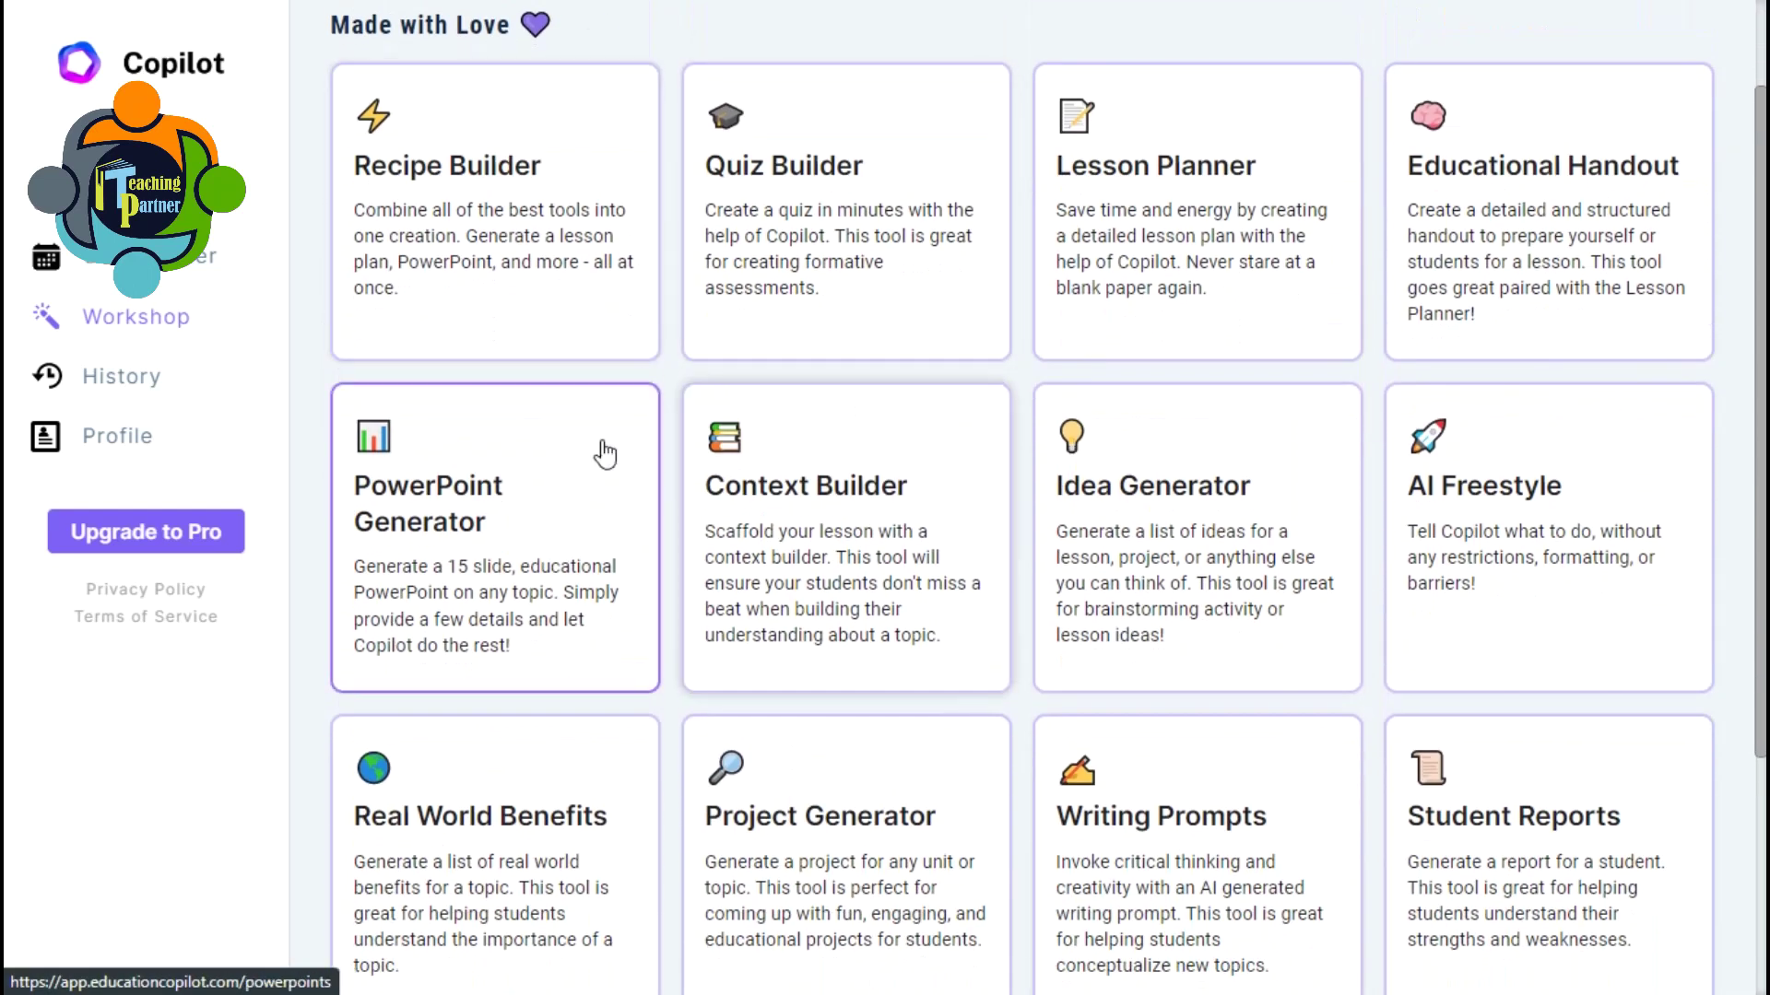
click(505, 241)
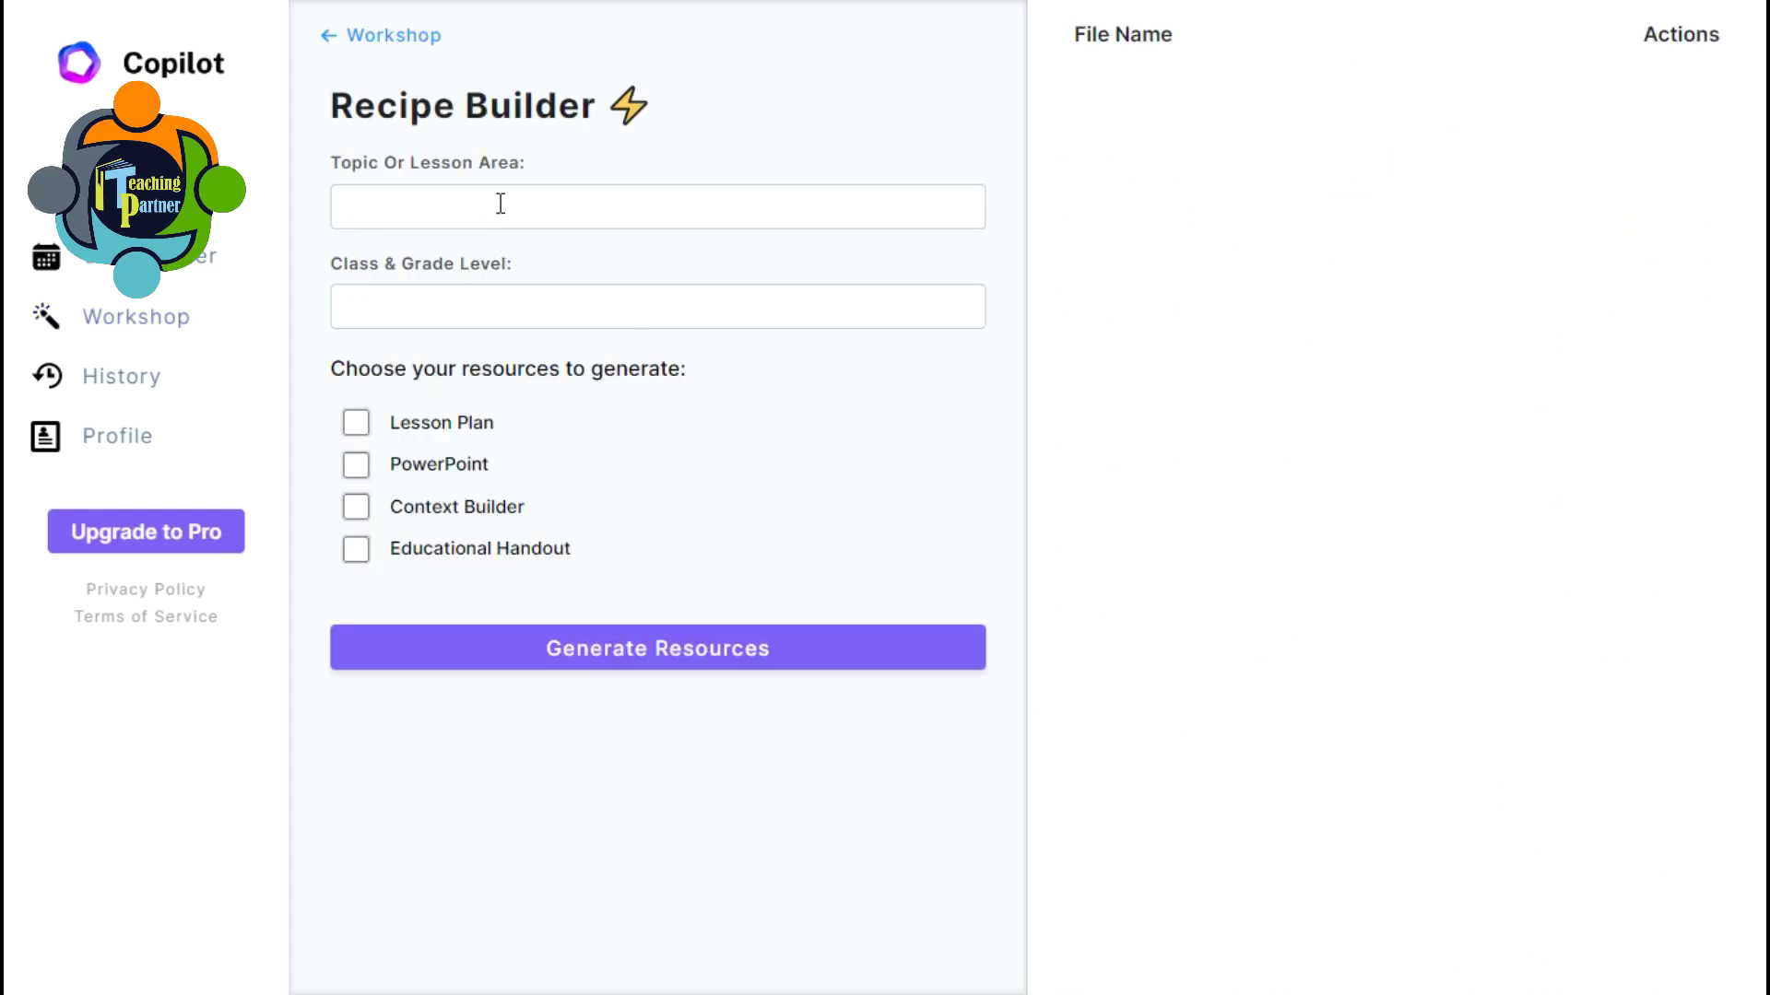
click(498, 204)
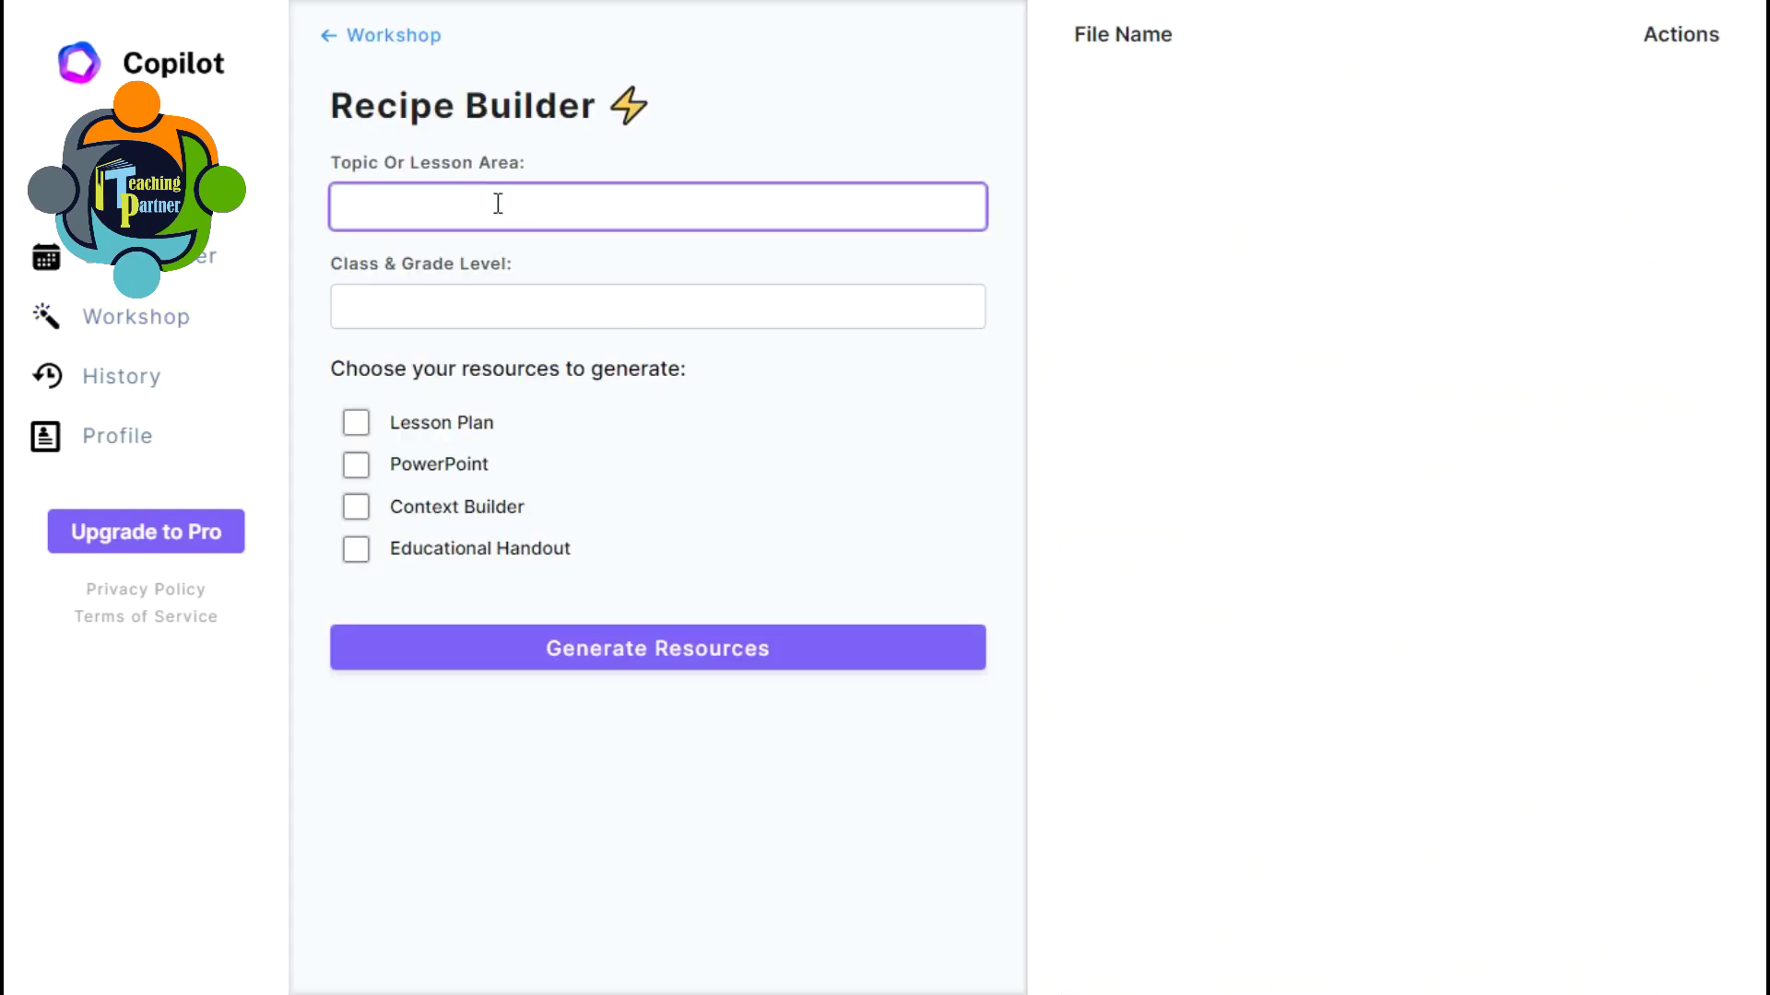
text(Area of triangle)
click(497, 323)
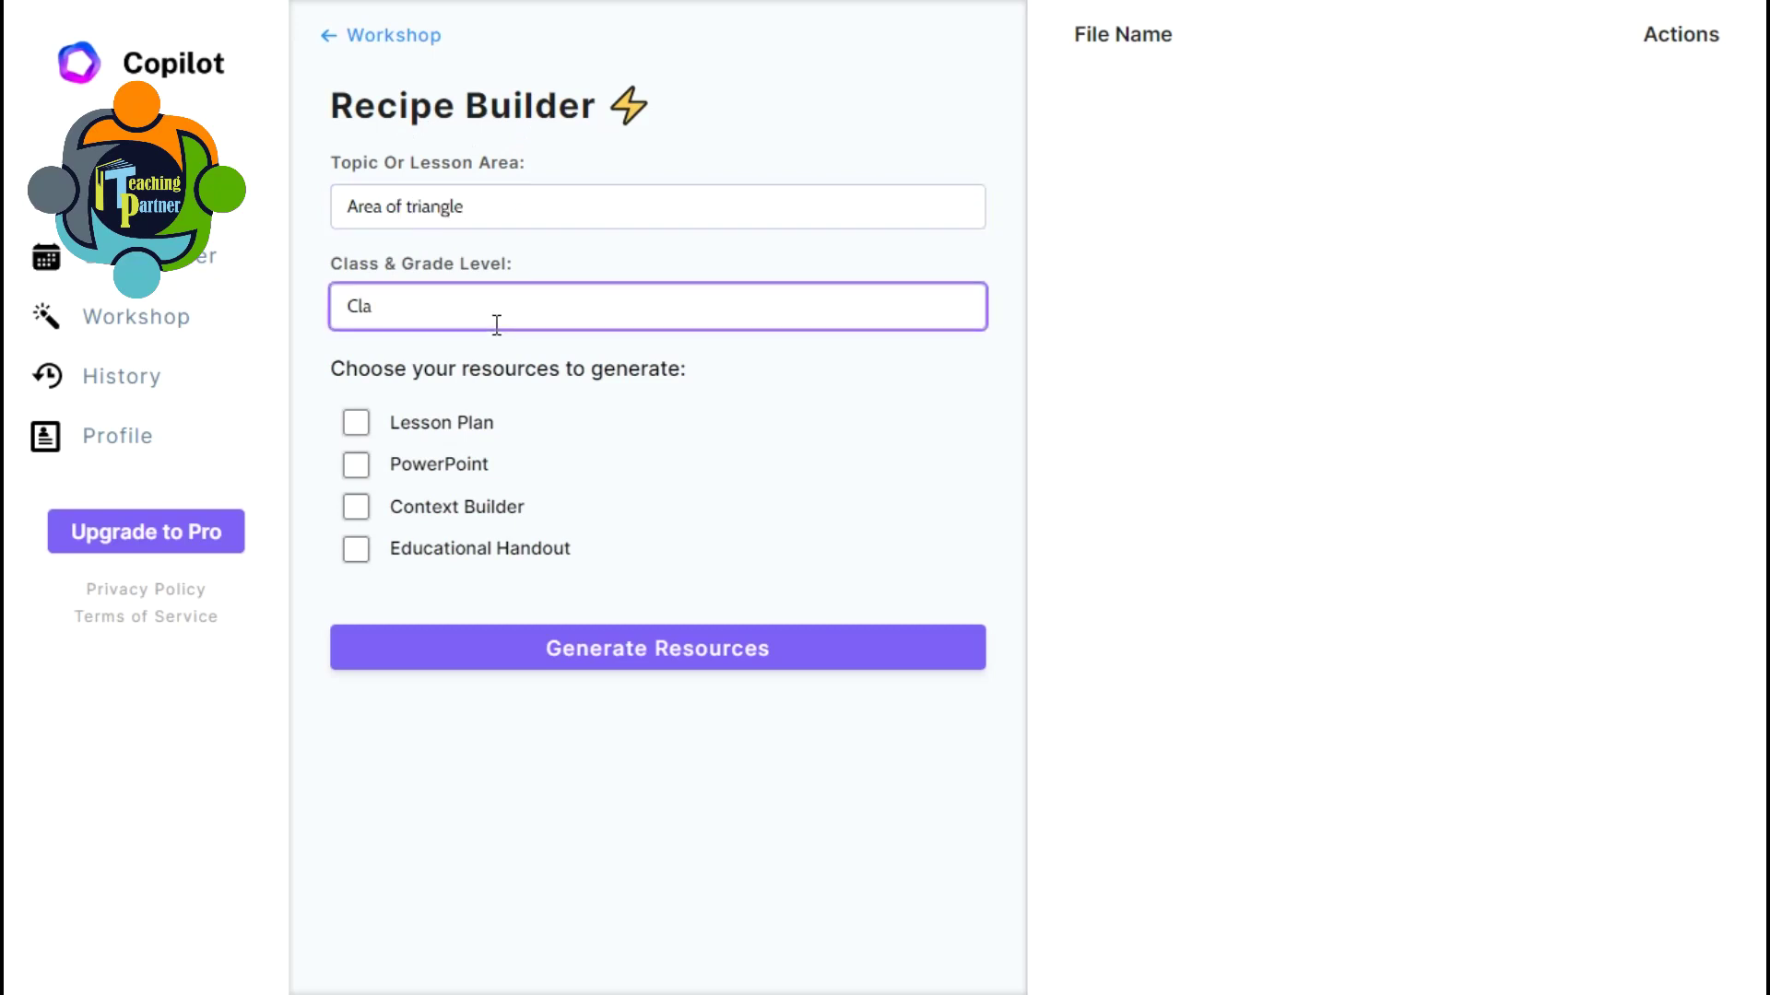
text(Grade 6)
Tick Lesson Plan, PowerPoint, Context Builder and Educational Handout as resources to generate.
click(357, 423)
click(357, 466)
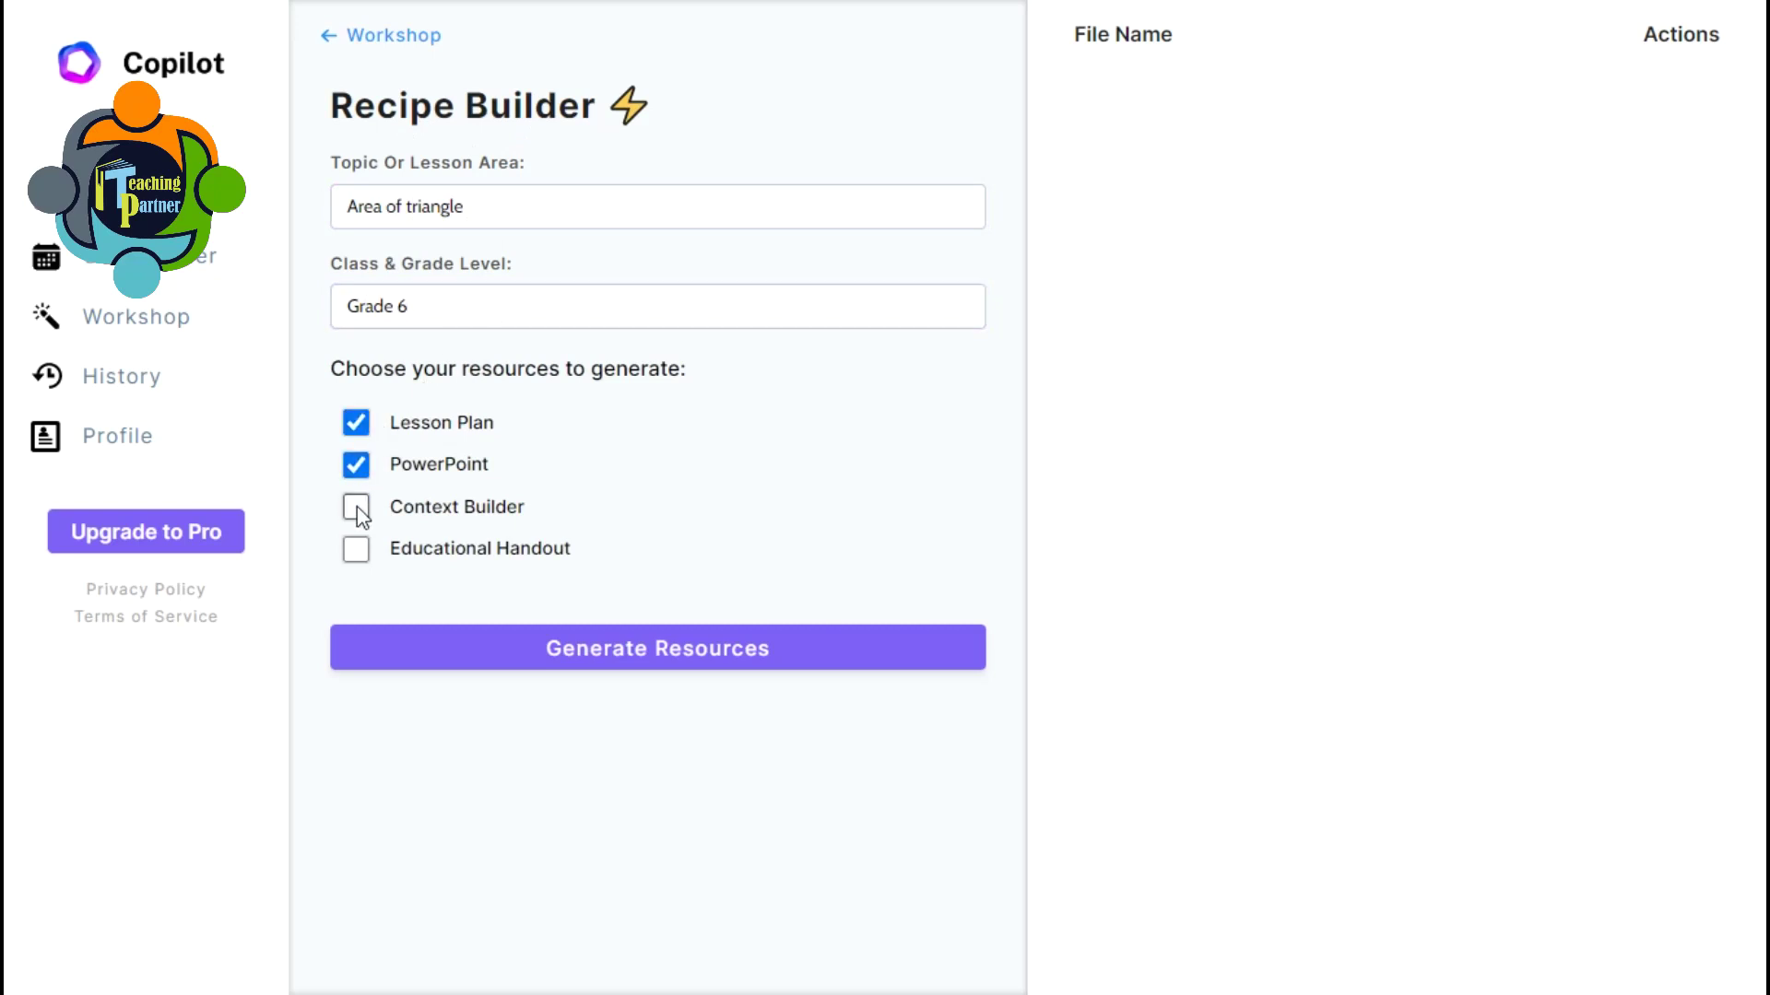
click(356, 506)
click(645, 663)
Generate the Area of triangle resources and open the resulting Lesson Plan PDF.
click(733, 668)
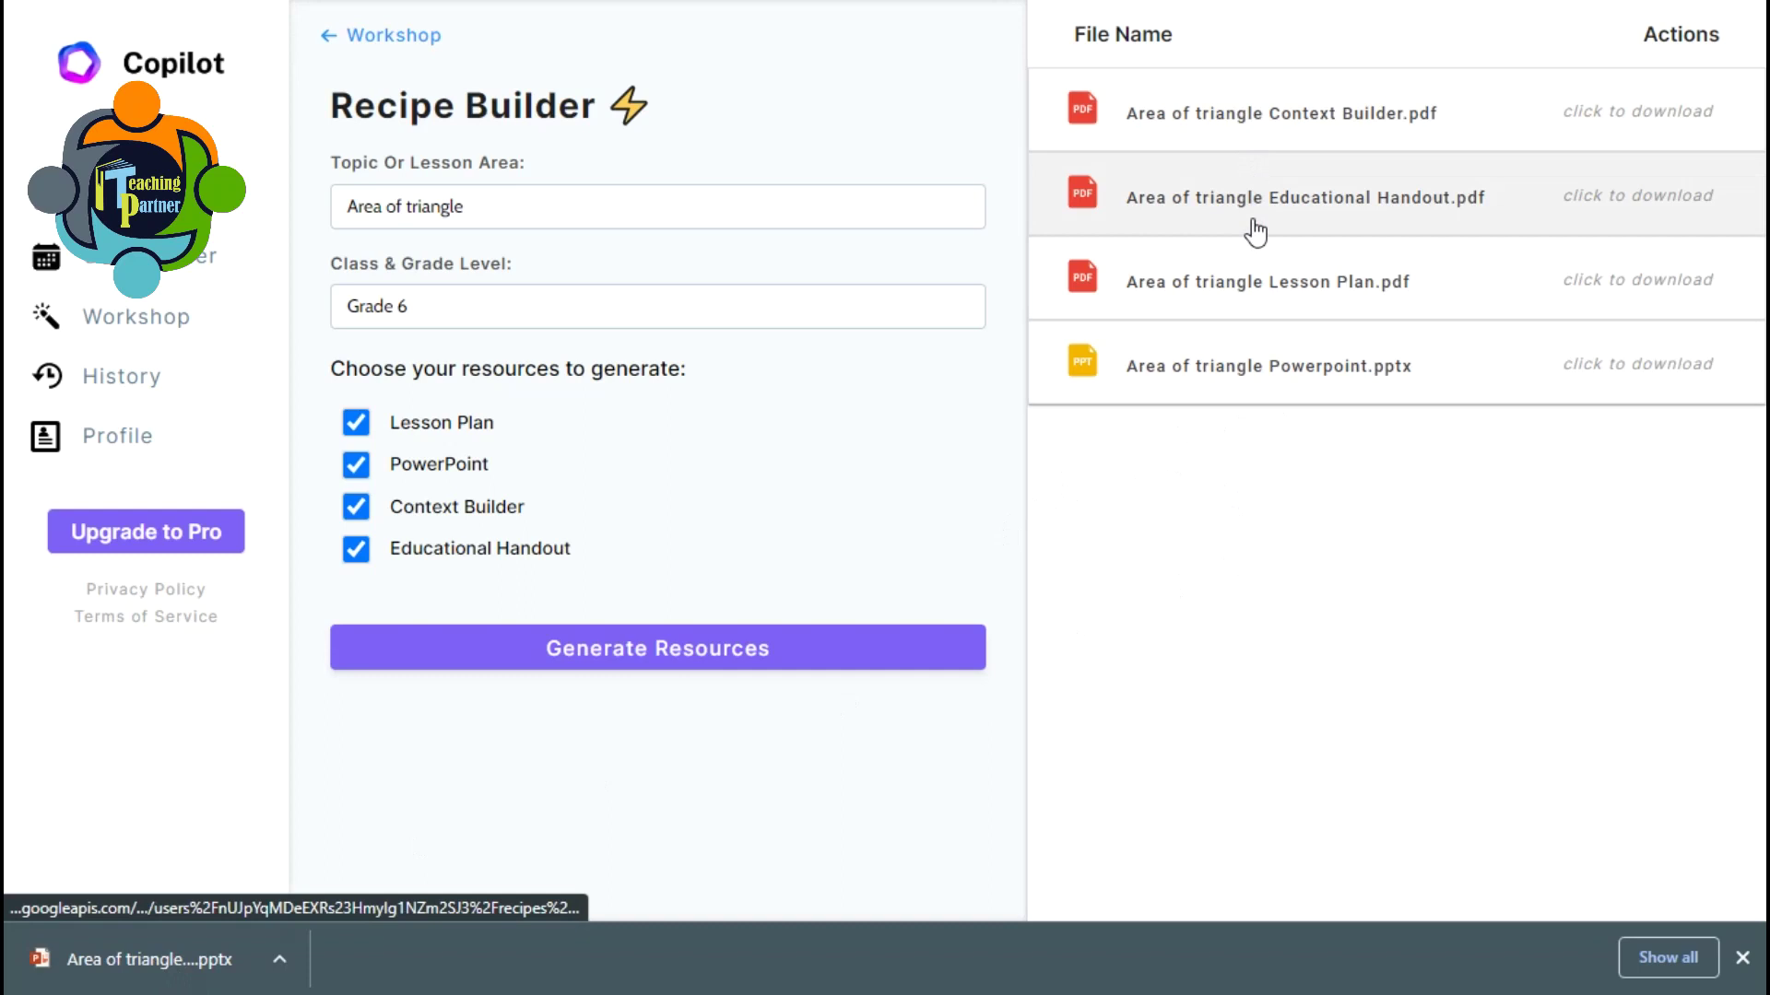
click(1214, 294)
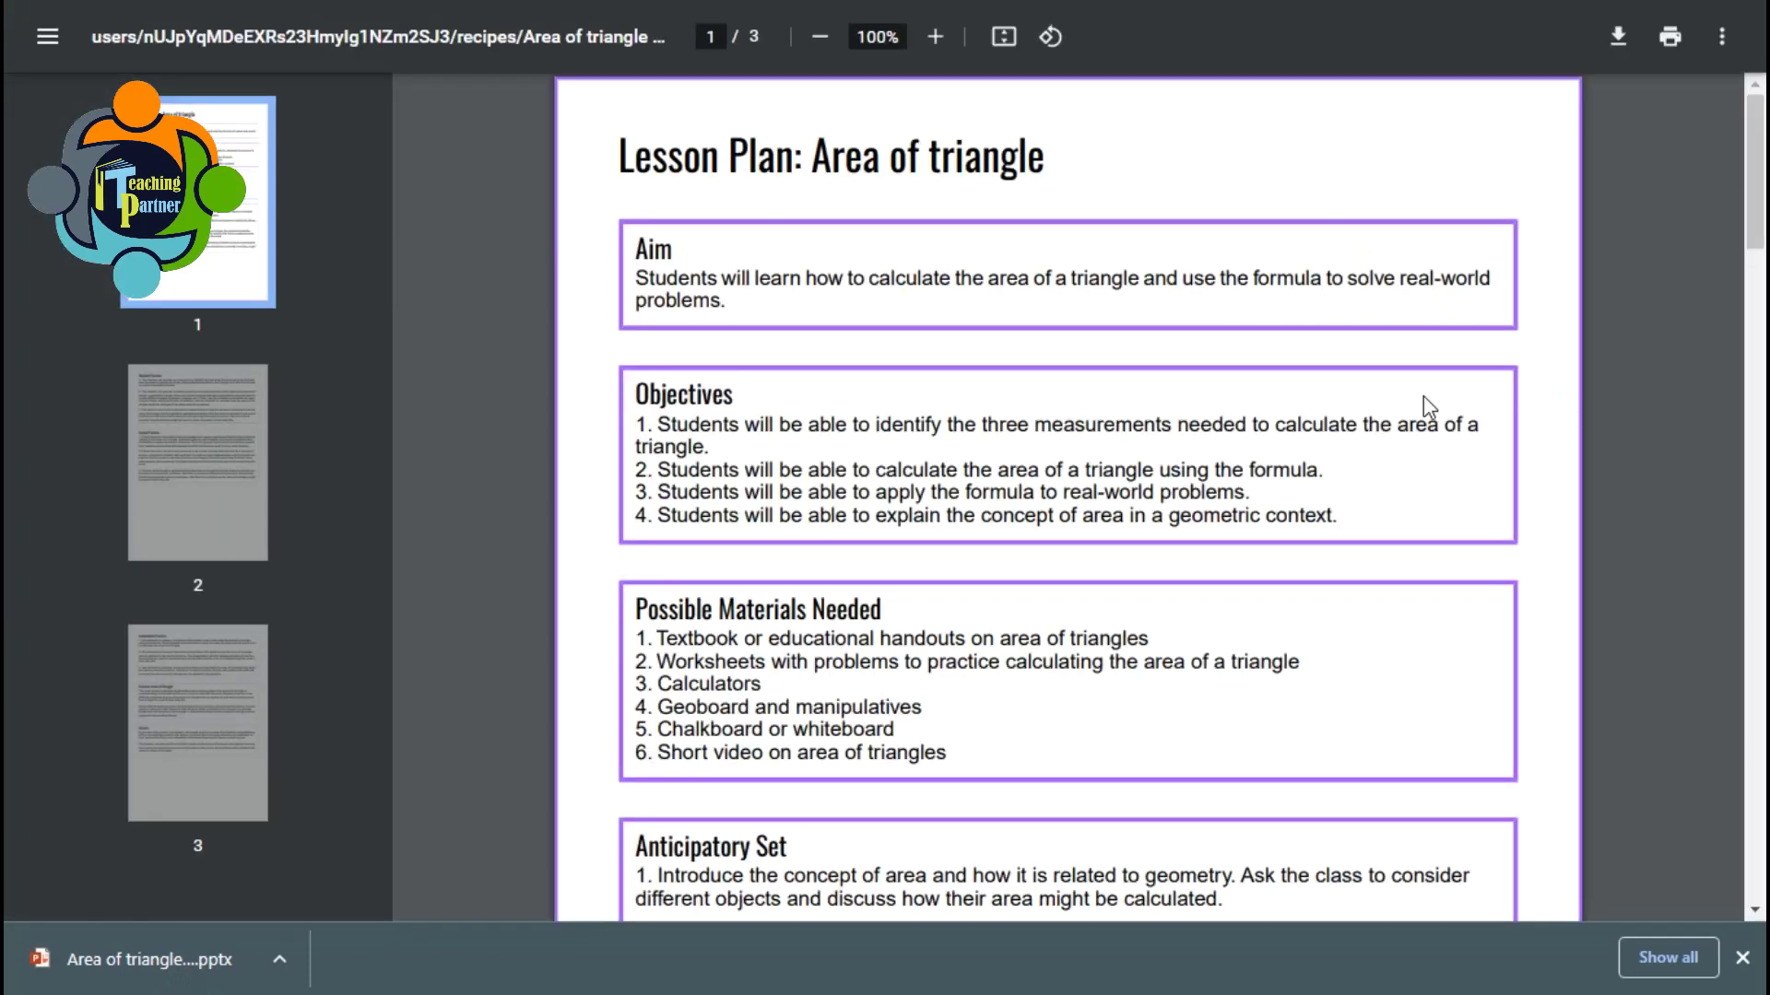
Scroll through the three pages of the 'Lesson Plan: Area of triangle' PDF.
scroll(1423, 396, down, 8)
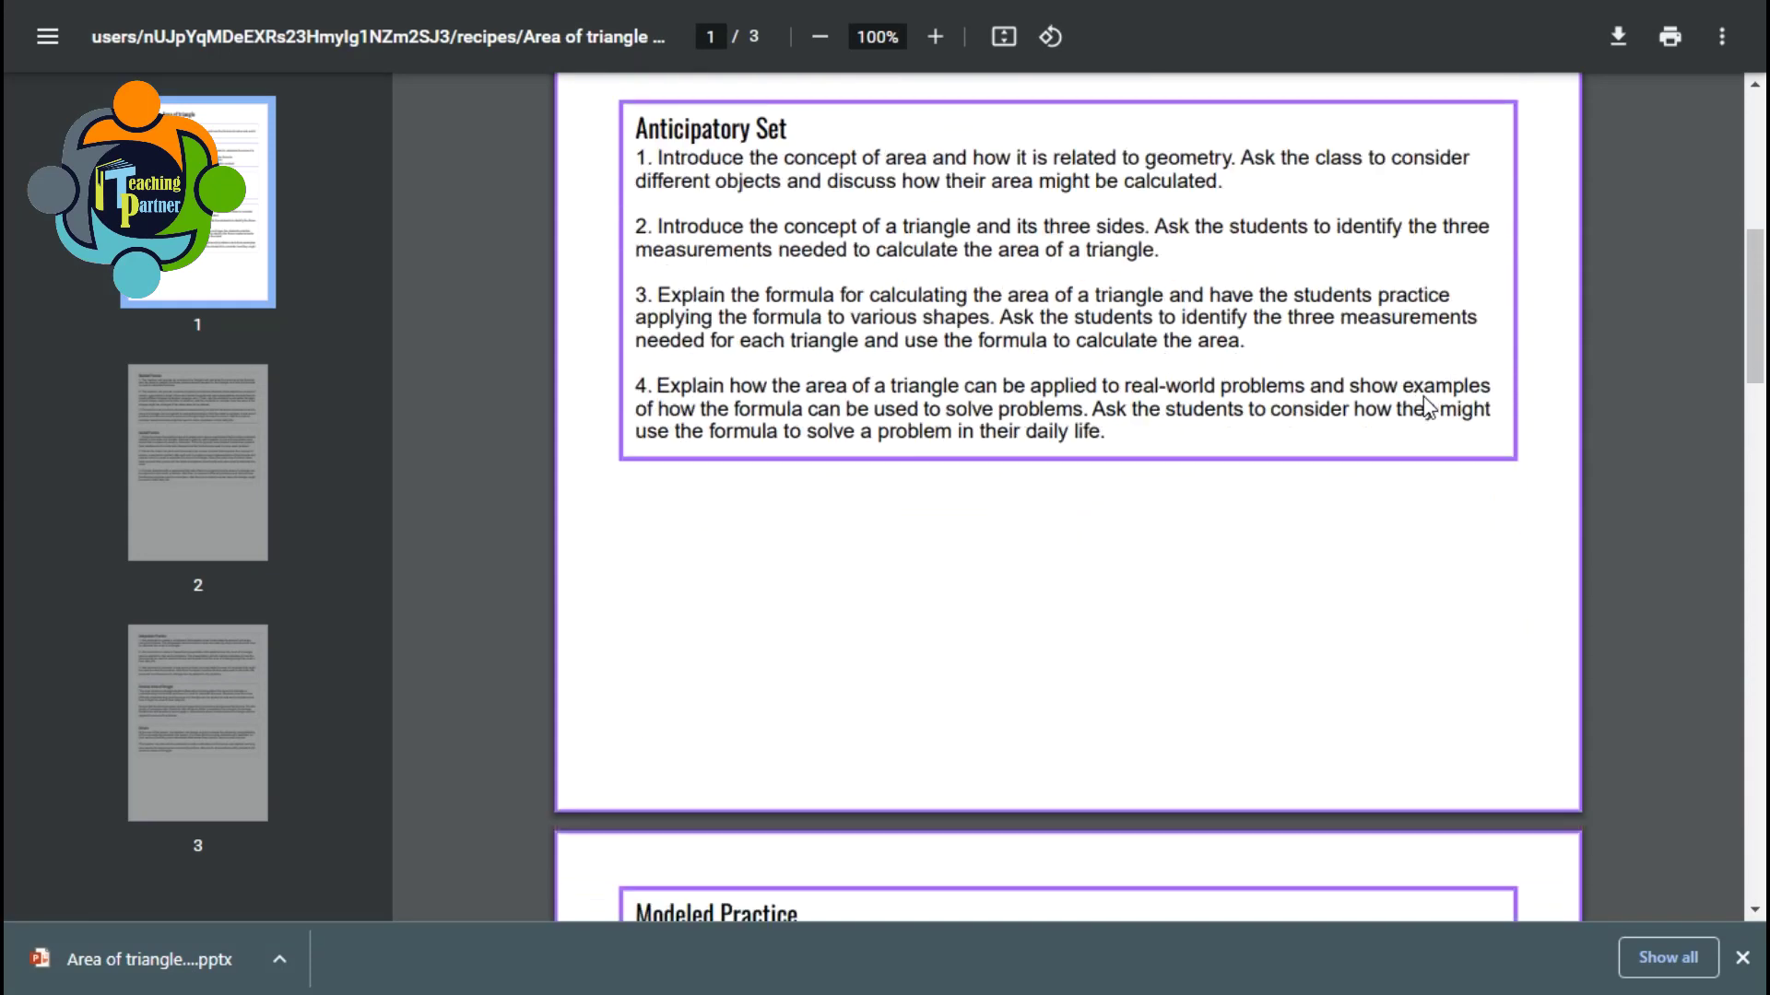
scroll(1425, 406, down, 9)
scroll(1423, 397, down, 9)
scroll(1425, 406, down, 3)
scroll(1425, 406, down, 4)
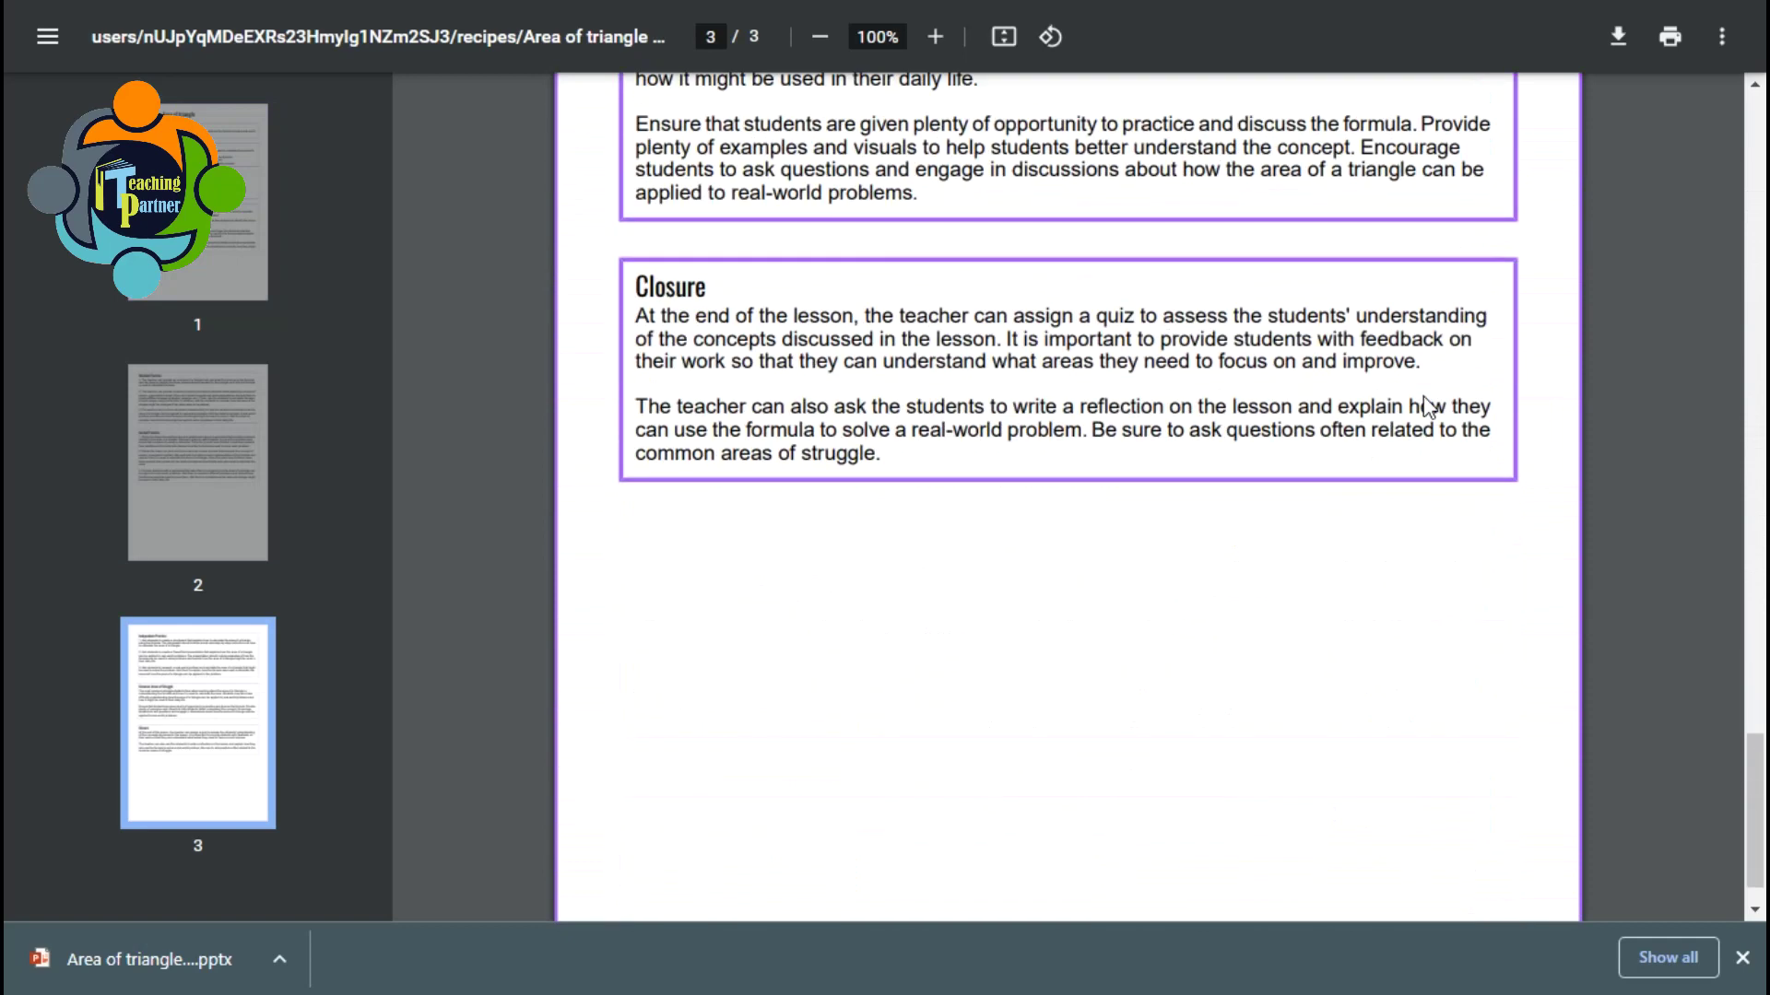
scroll(1425, 406, down, 1)
scroll(1425, 406, up, 15)
scroll(1423, 397, up, 20)
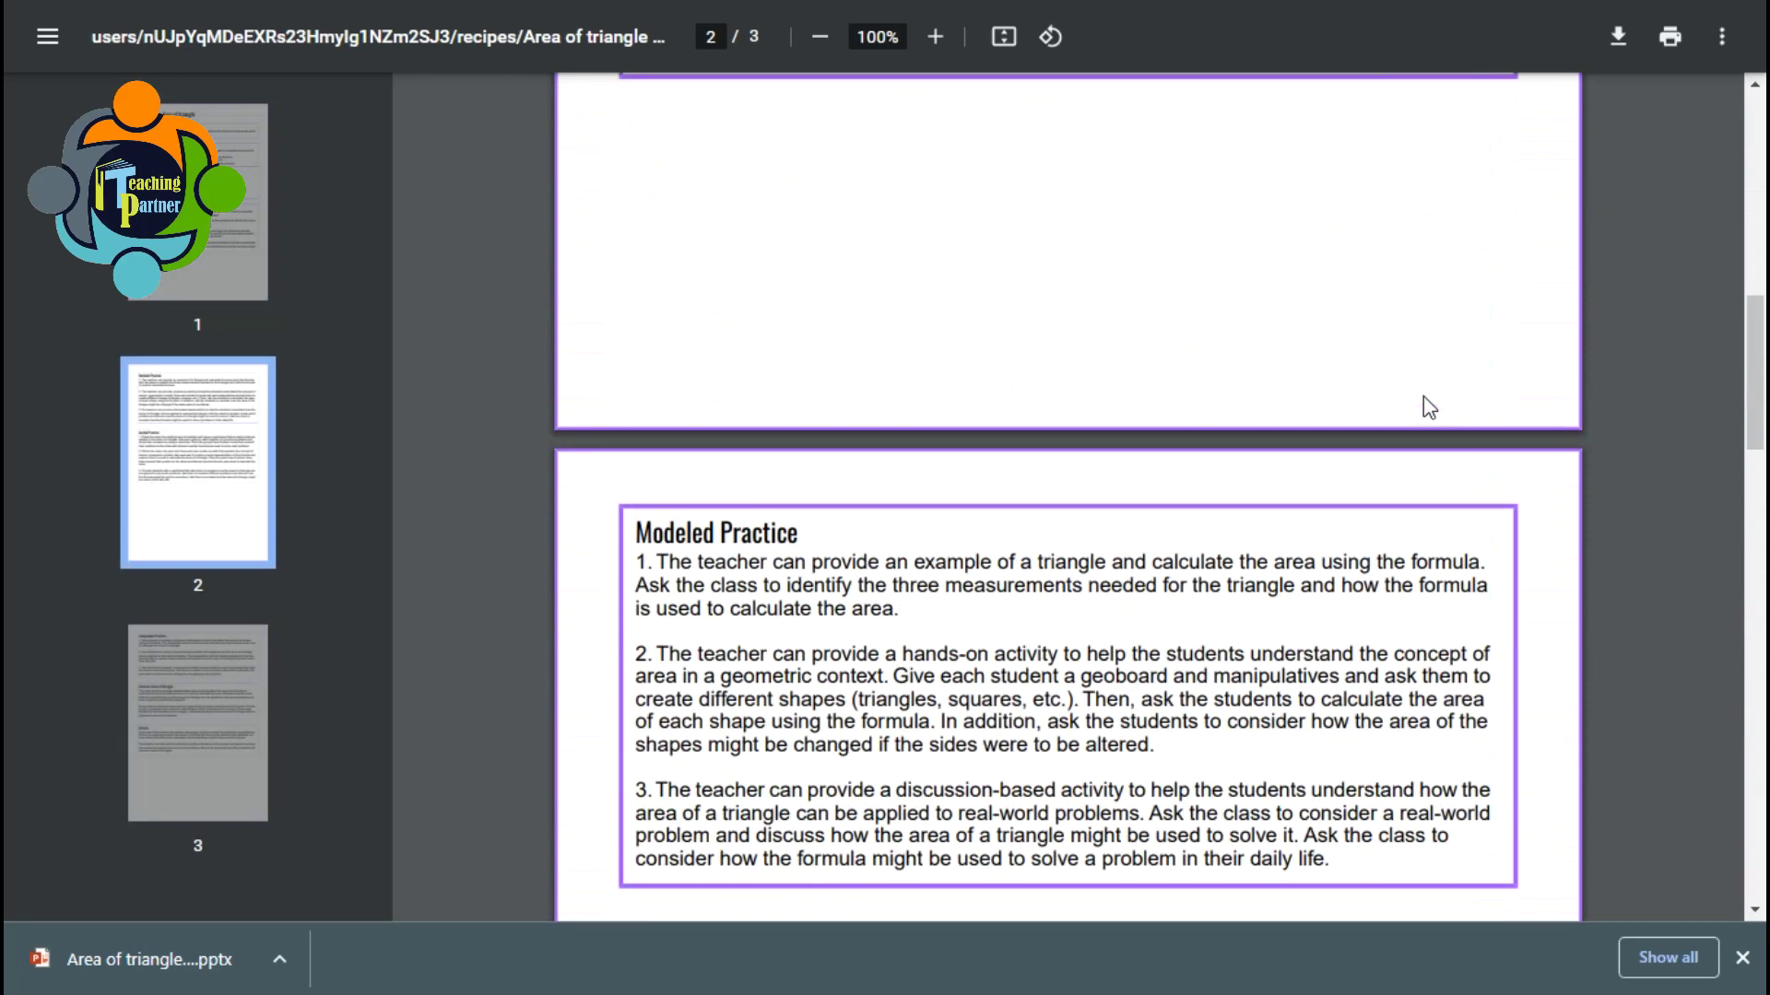
mouse_move(936, 1)
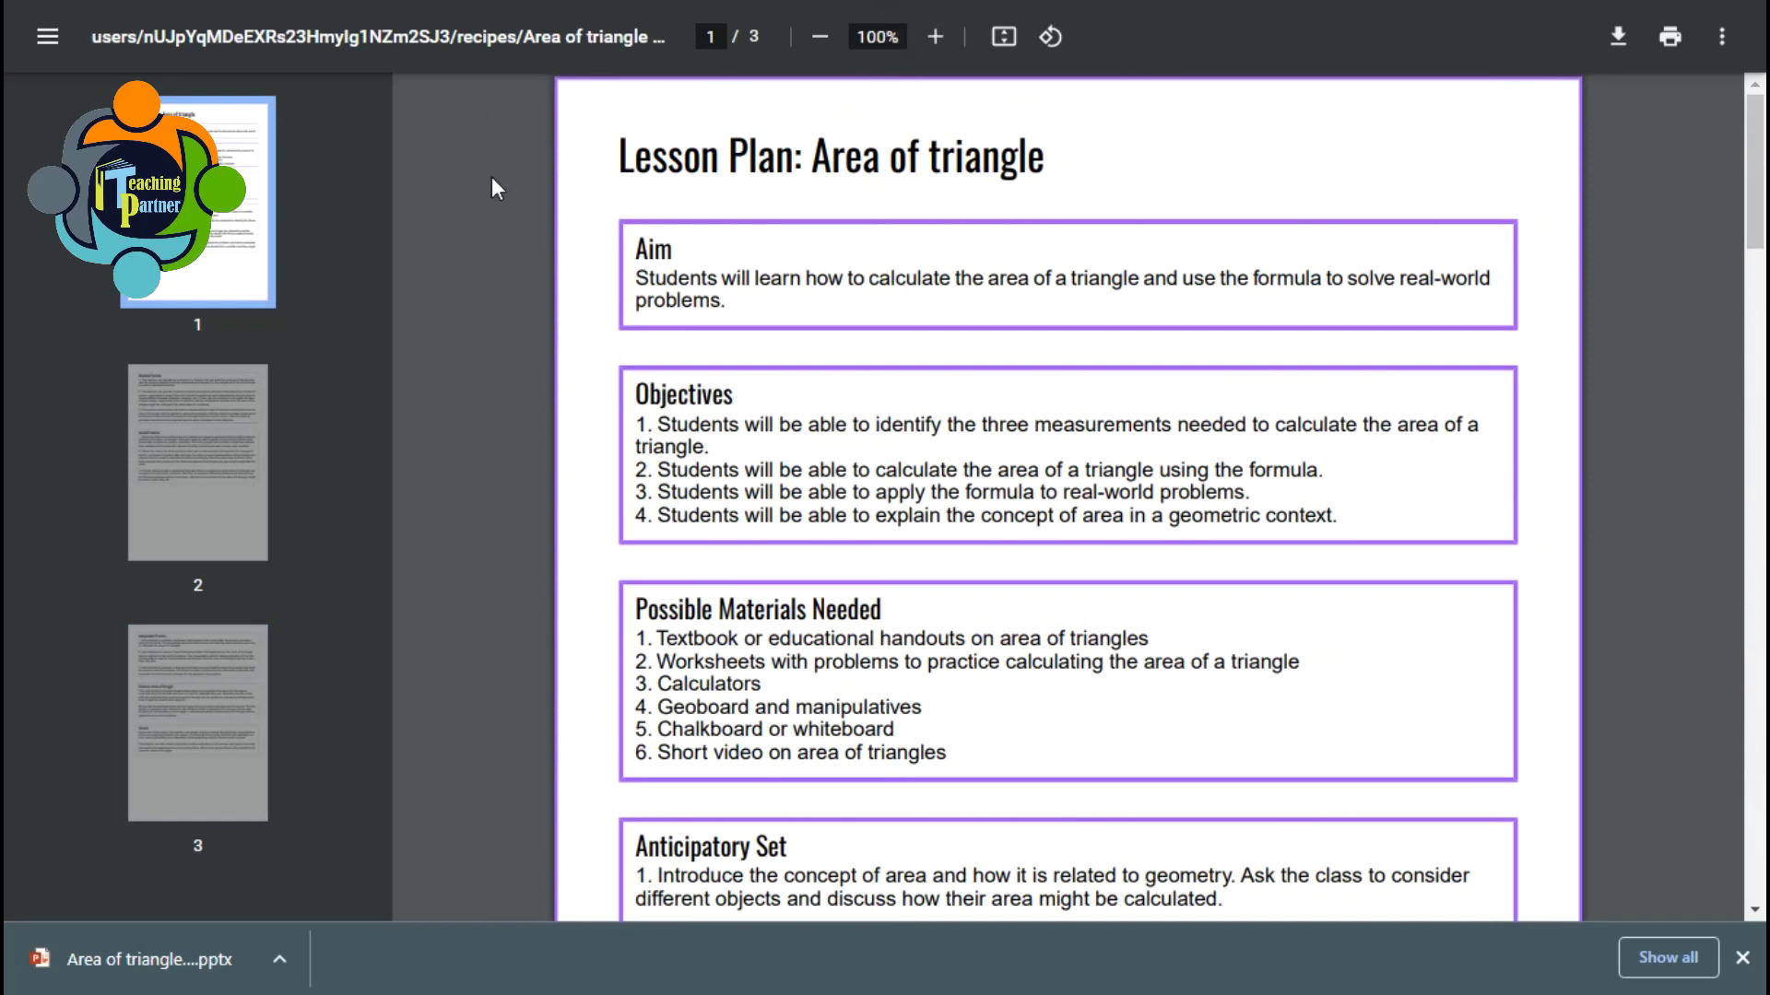
scroll(640, 353, down, 3)
scroll(680, 258, up, 3)
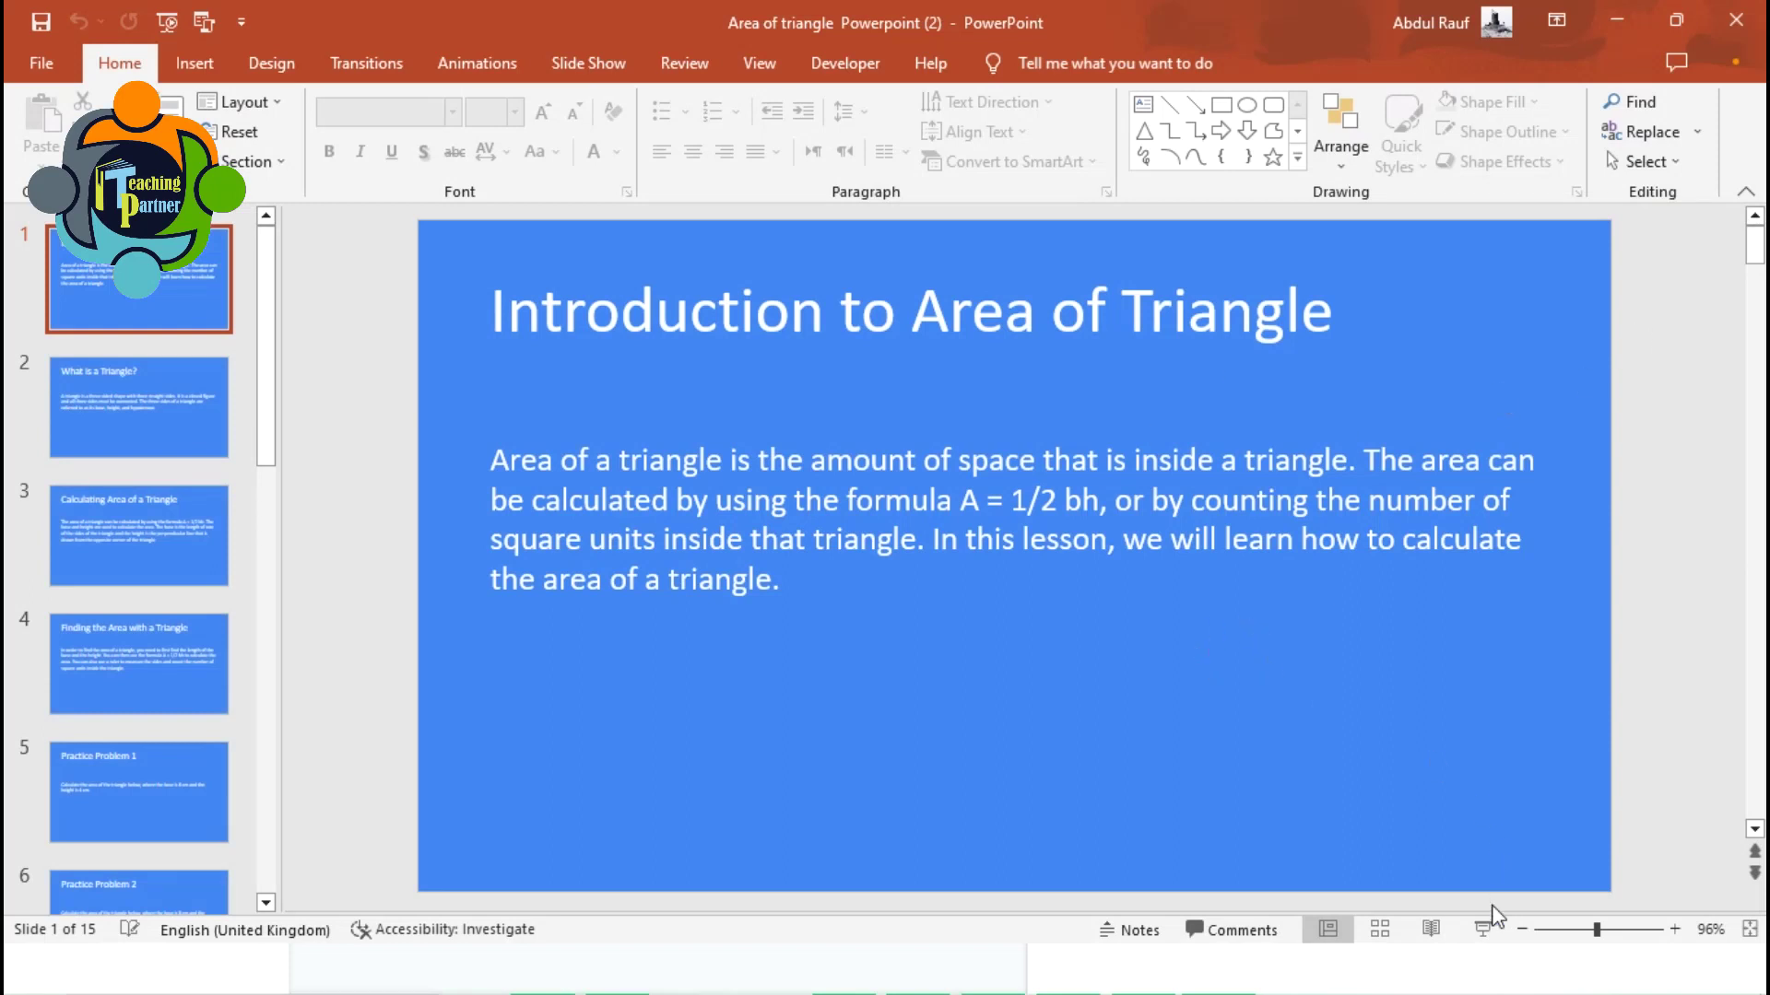
Step through slides 2 to 13 of the triangle deck, ending on Practice Problem 5.
click(204, 451)
click(201, 578)
click(201, 666)
click(201, 795)
click(188, 887)
click(196, 784)
click(197, 801)
click(195, 810)
click(194, 834)
click(205, 862)
click(198, 714)
click(189, 832)
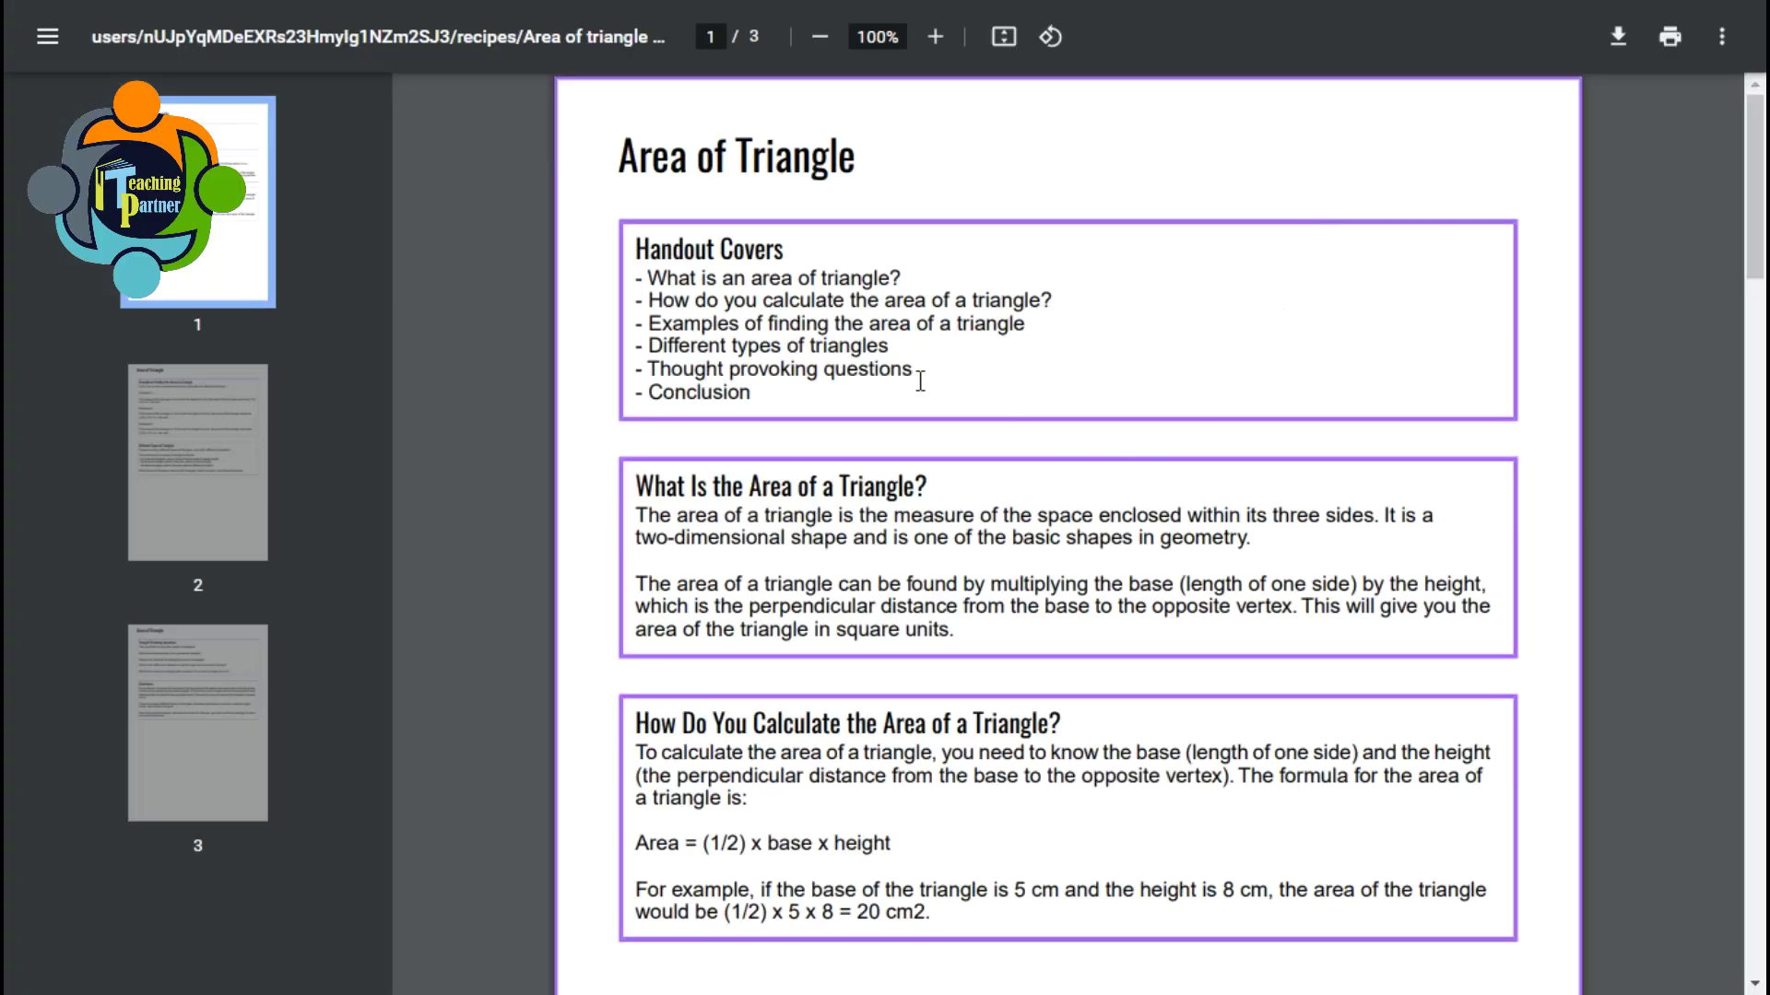
scroll(920, 380, down, 3)
scroll(728, 443, down, 2)
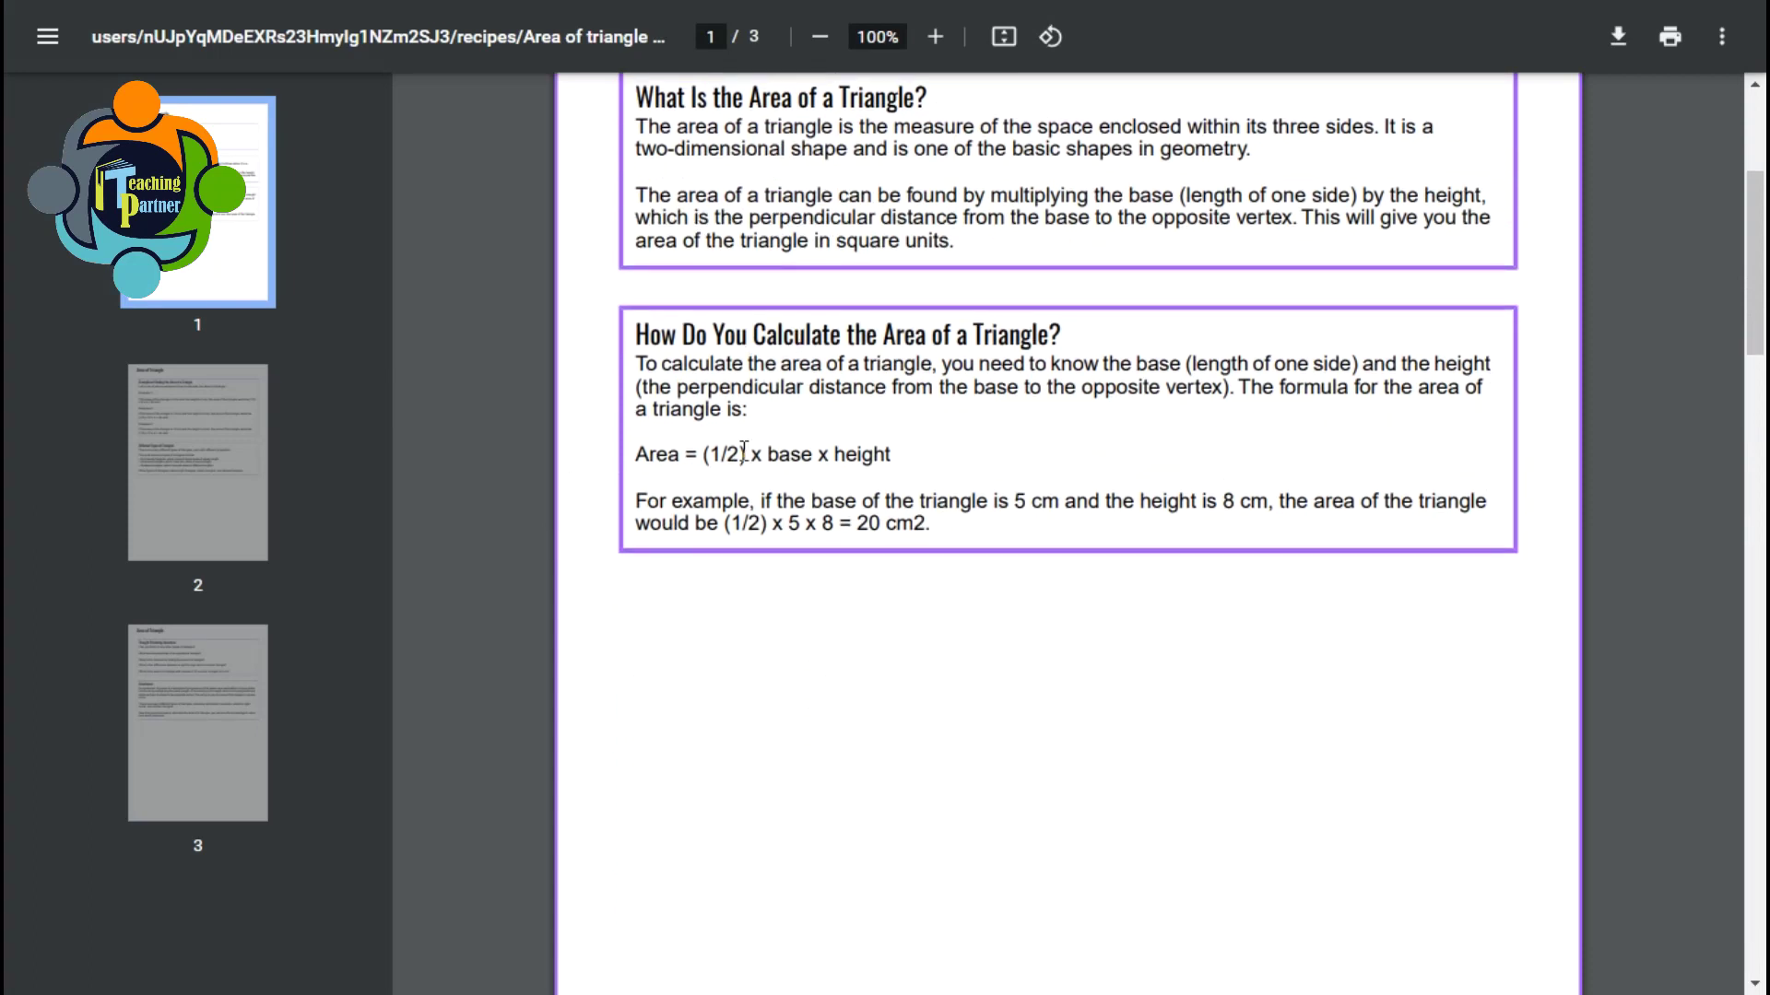
scroll(924, 509, down, 10)
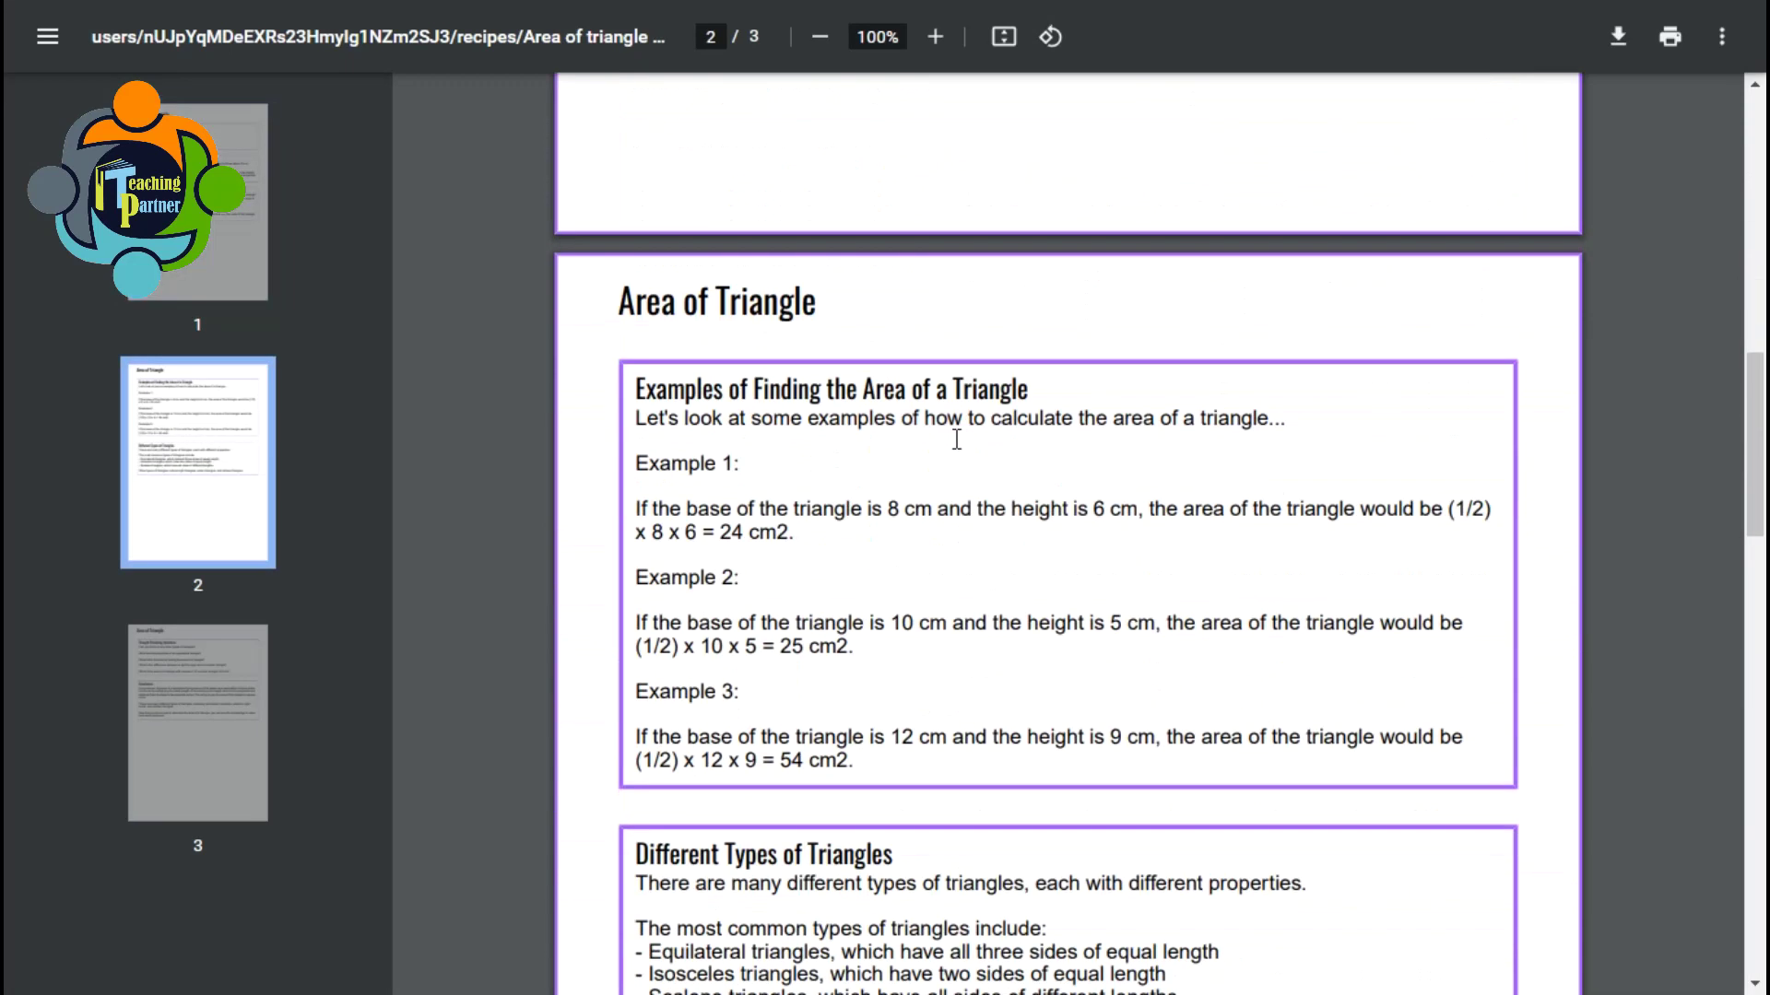
scroll(957, 440, down, 10)
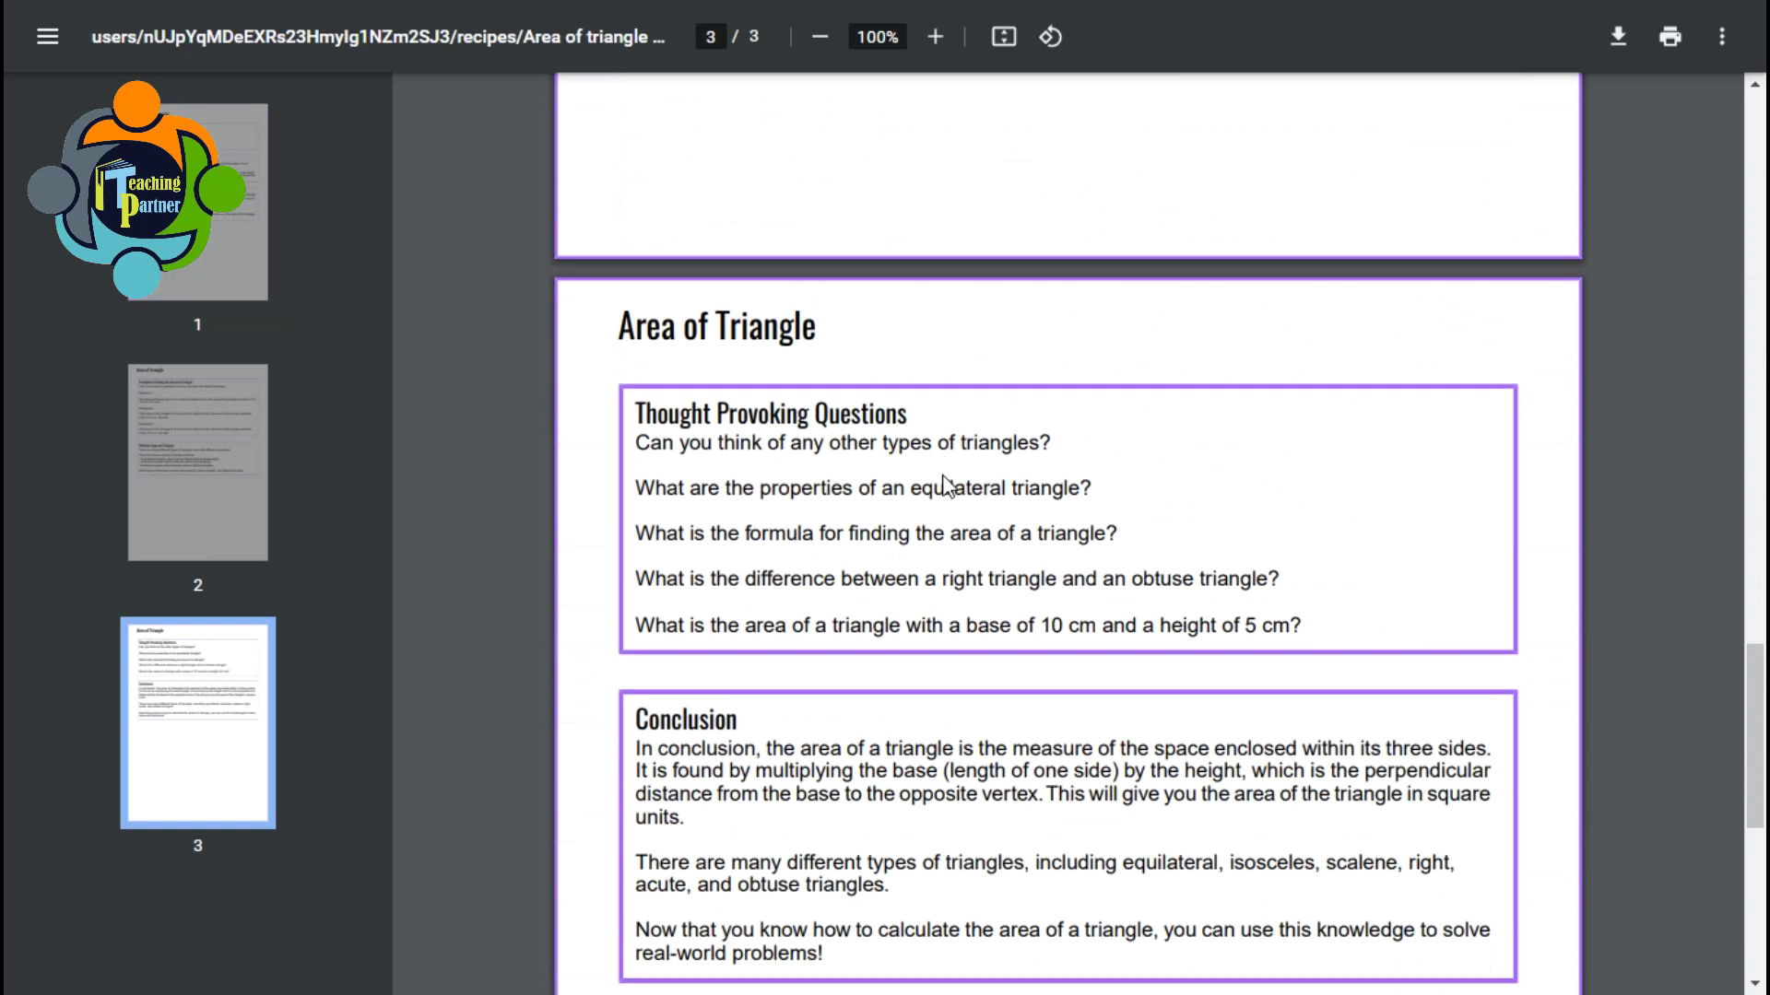
scroll(944, 484, down, 8)
scroll(945, 485, up, 15)
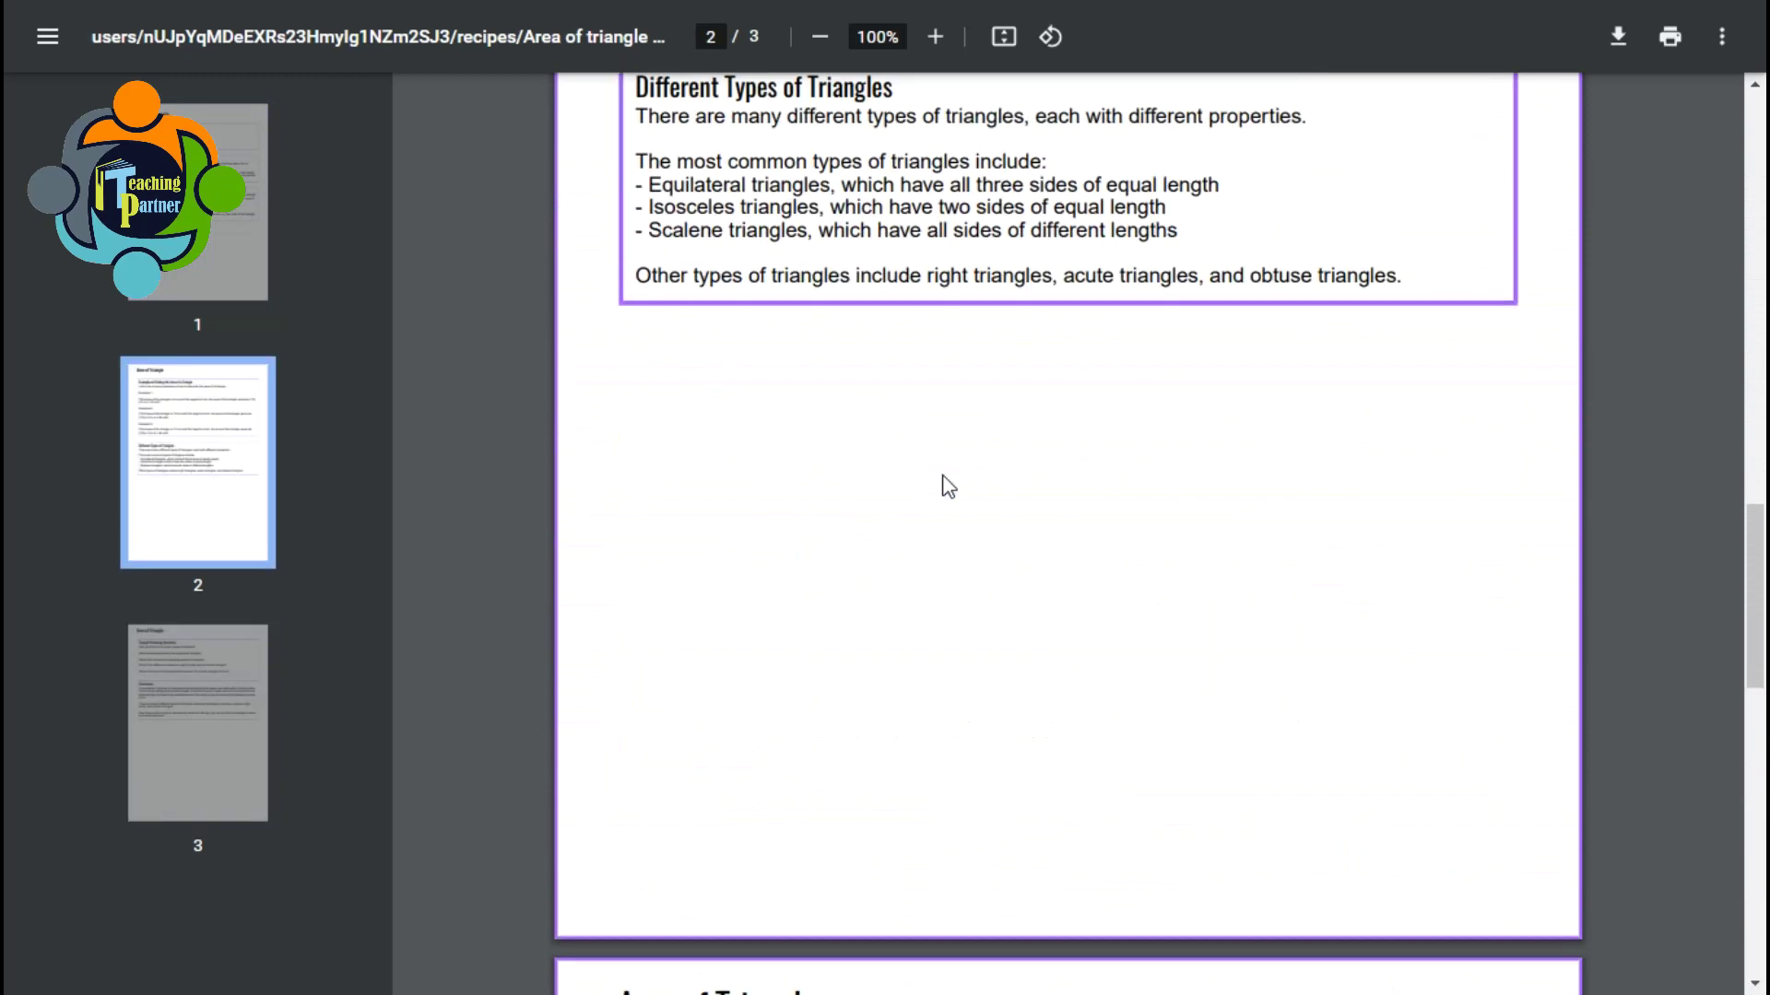
scroll(946, 486, up, 15)
scroll(947, 486, up, 4)
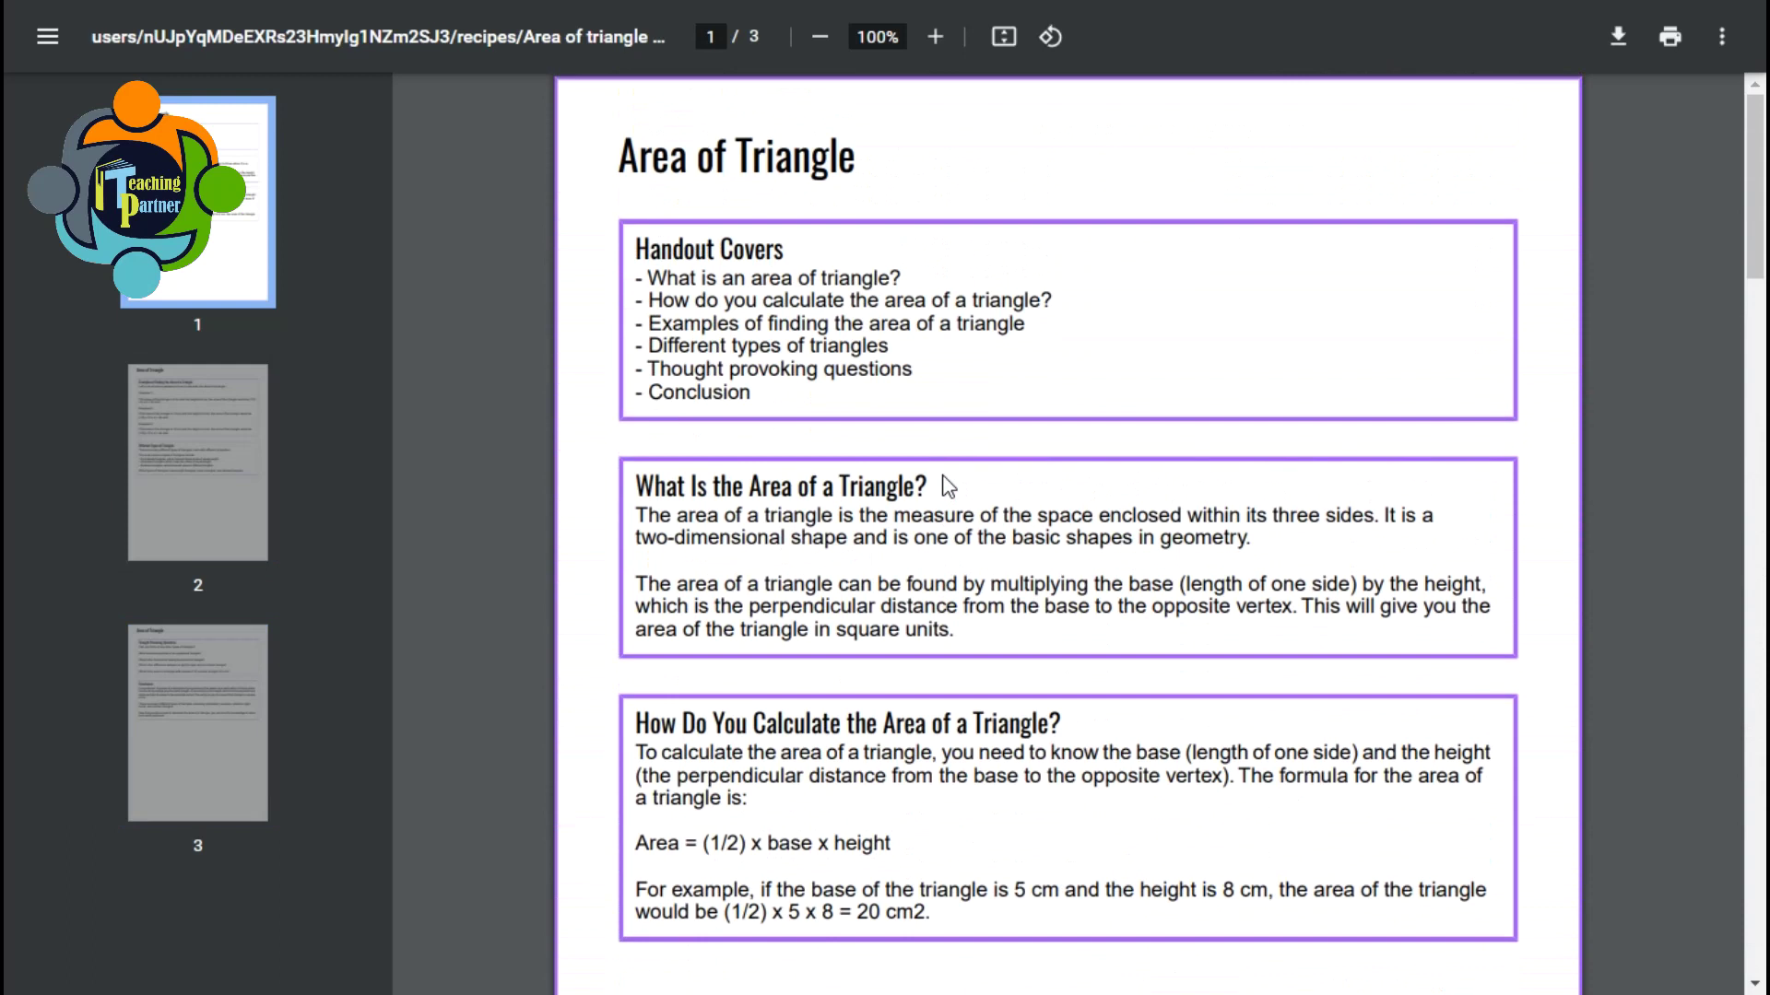